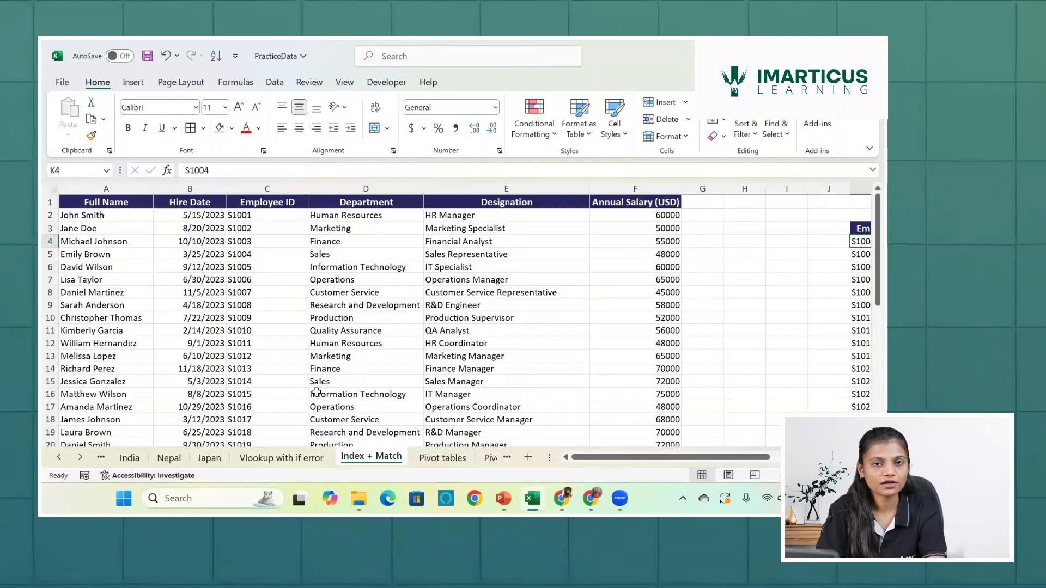
- Select source columns C to F, Employee ID through Annual Salary (USD), and compare them with the empty lookup table
click(270, 186)
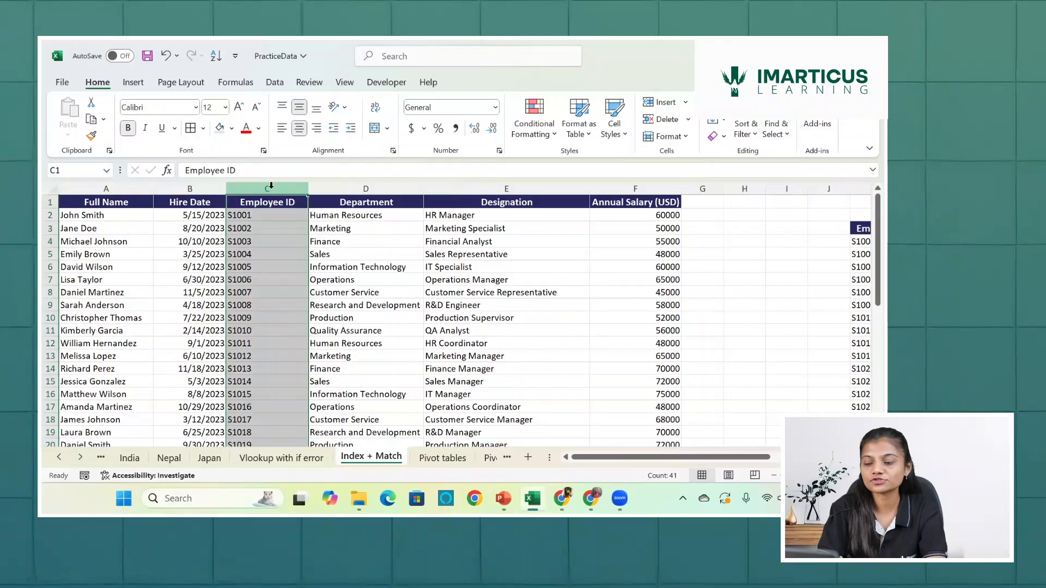
drag(271, 185, 635, 188)
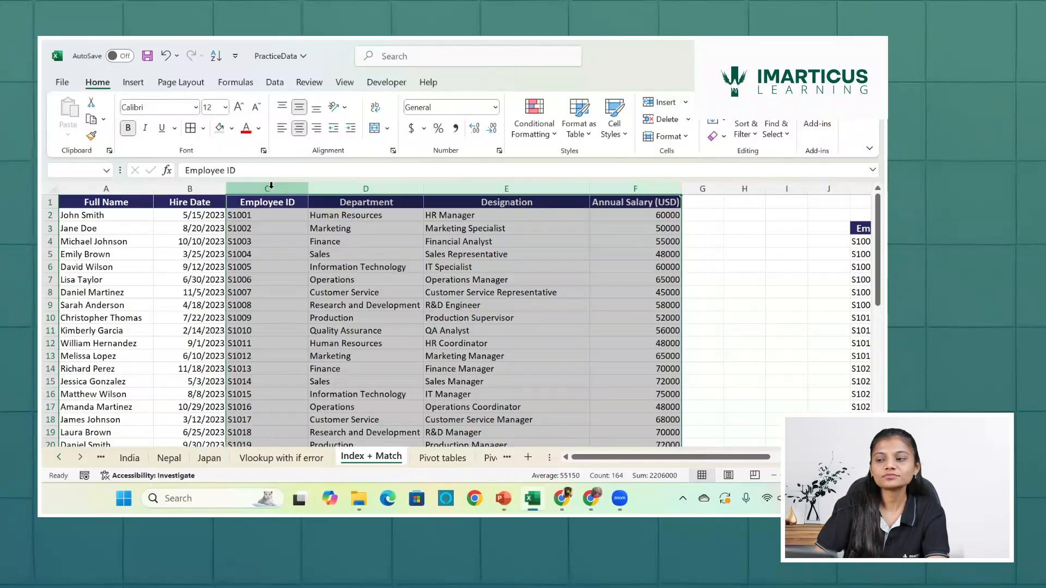
scroll(271, 186, right, 10)
scroll(271, 186, left, 8)
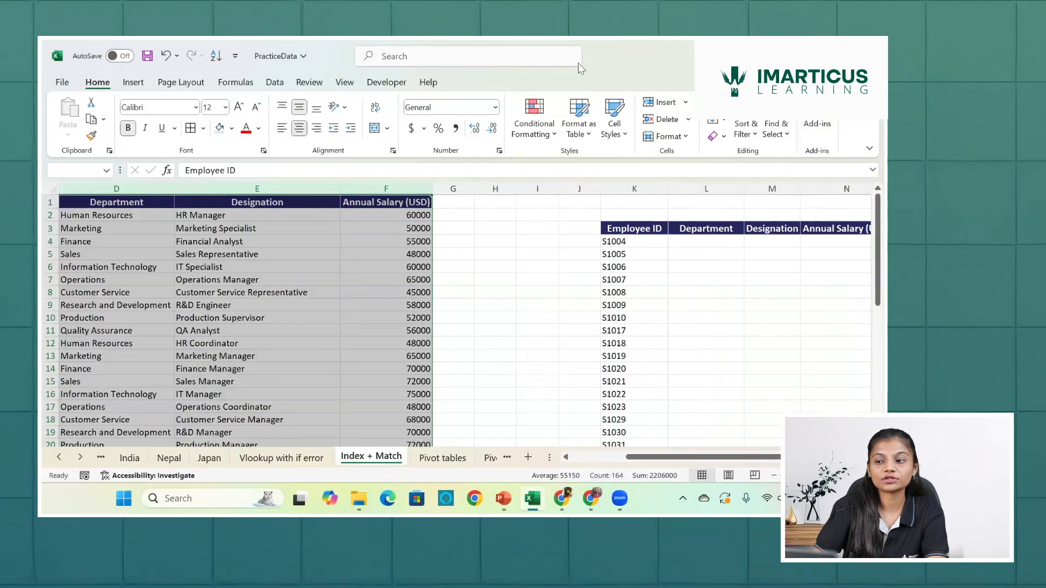
- Start a VLOOKUP formula in cell L4 under Department, using the Employee ID in K4 as the lookup value
click(702, 238)
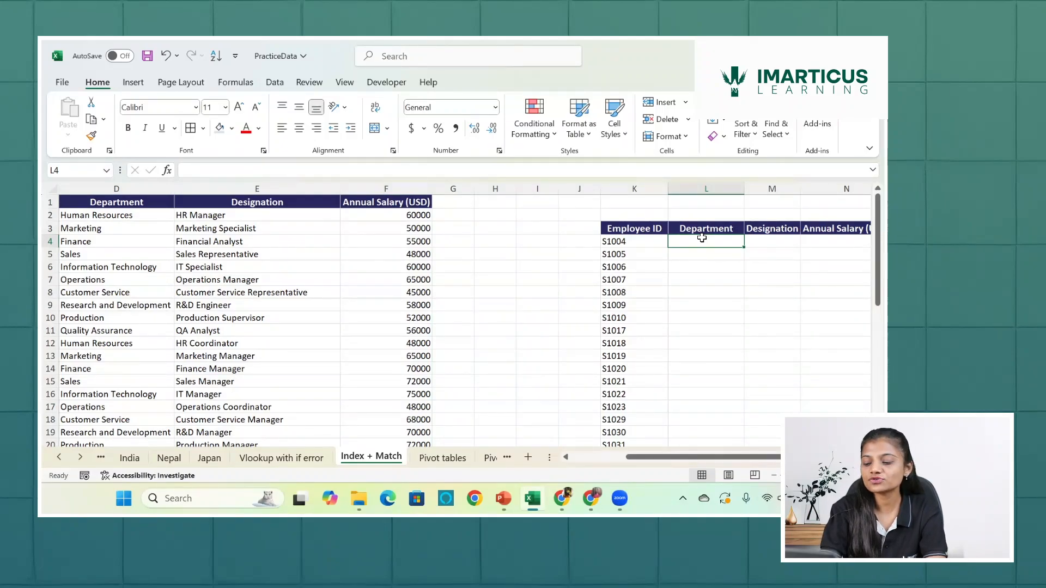
double_click(703, 239)
text(=)
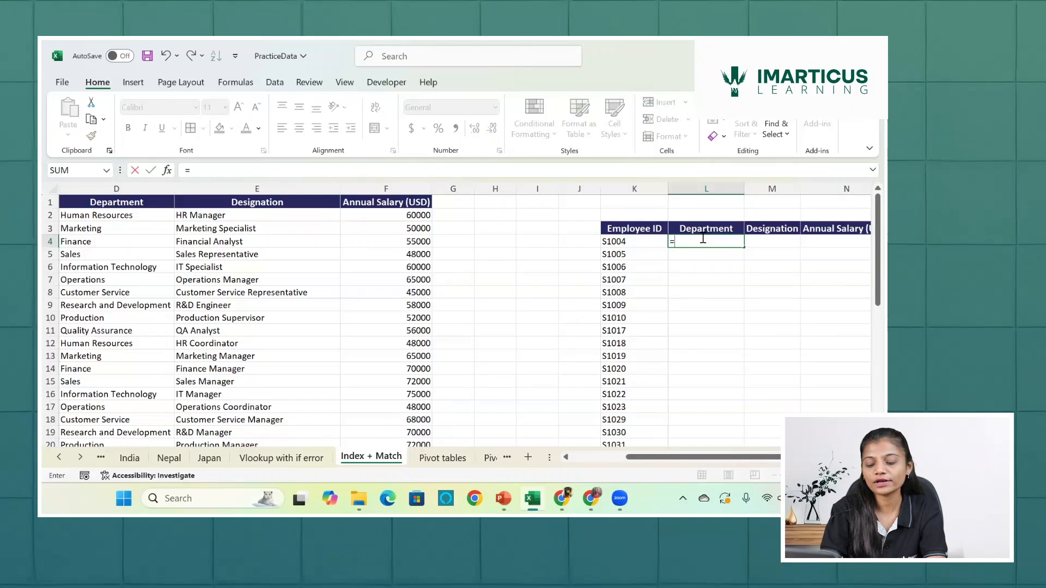
text(v)
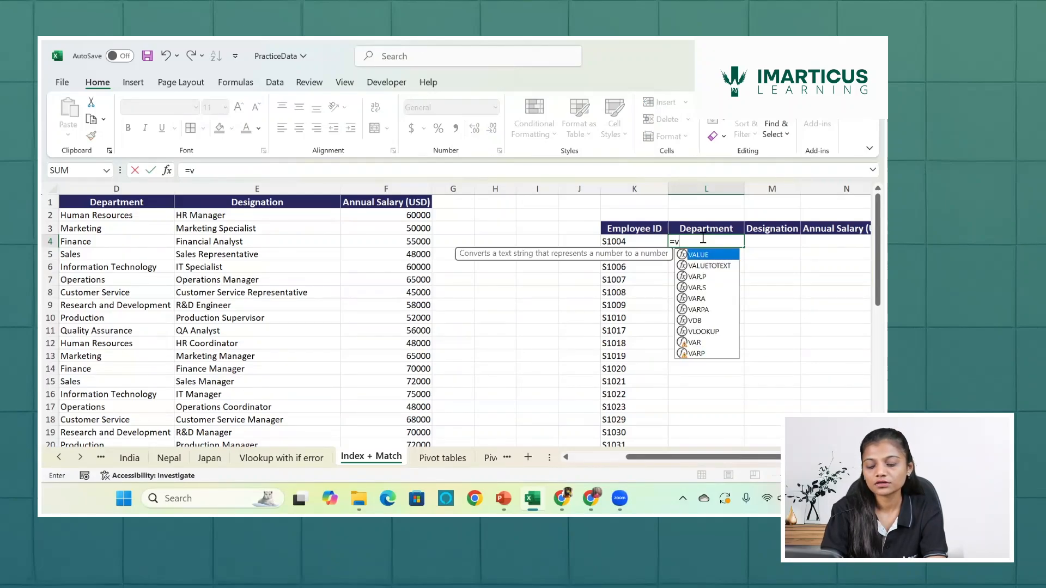
text(l)
key(Tab)
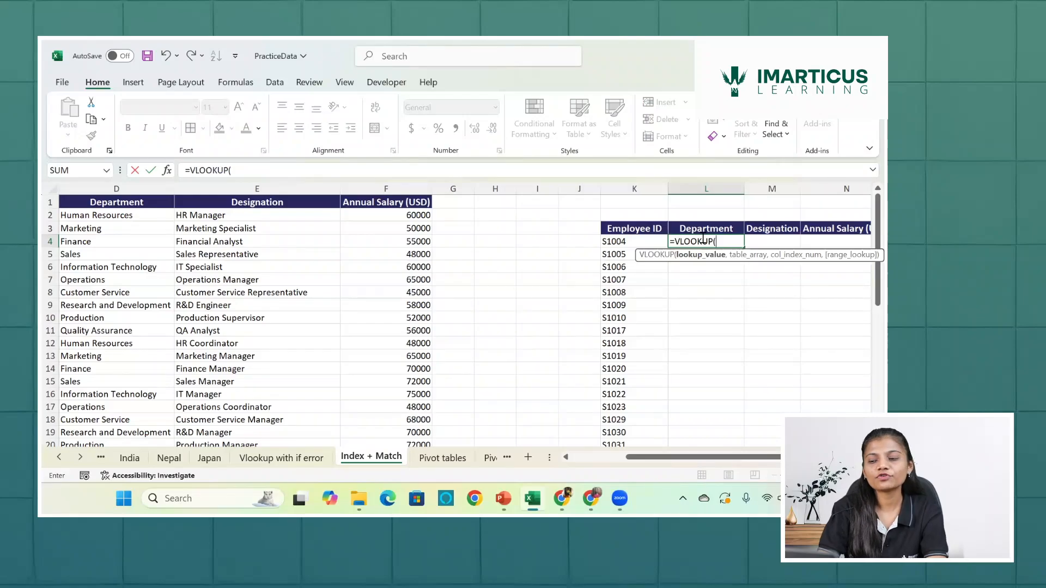
click(634, 241)
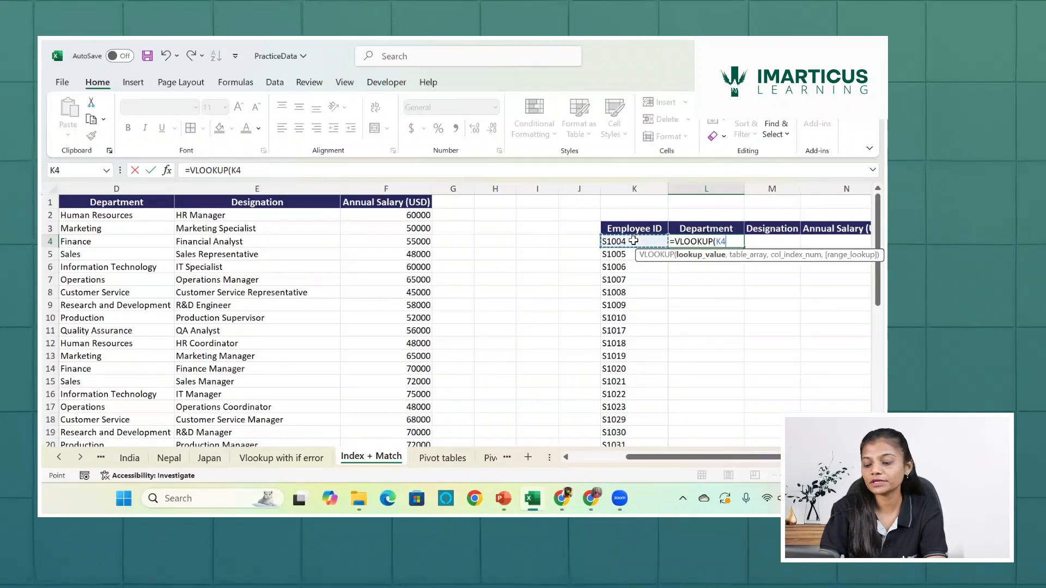
text(,)
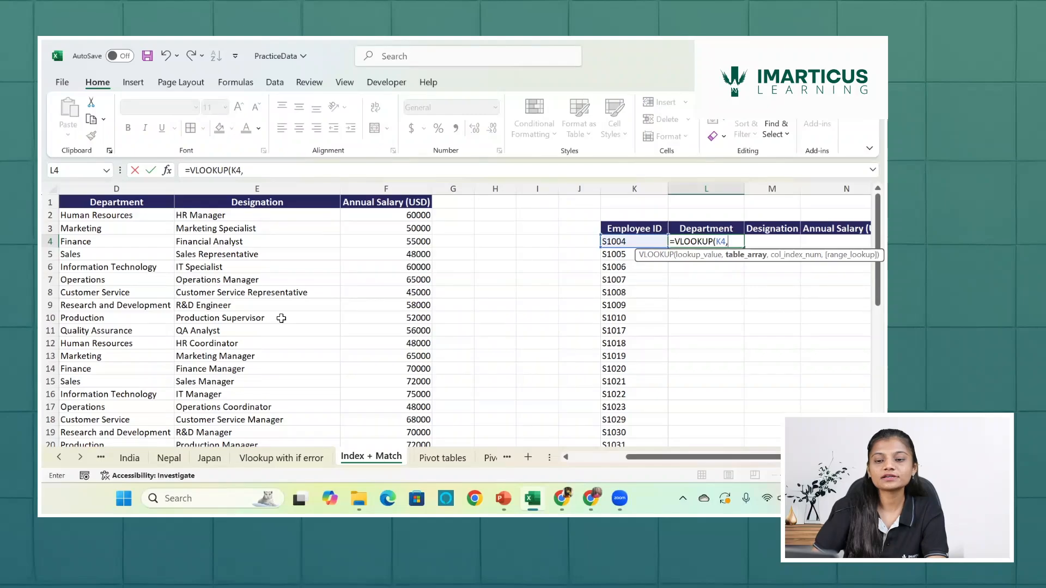
- Set the VLOOKUP table array to the source range C1:F41, locked as the absolute reference $C$1:$F$41
scroll(281, 318, left, 2)
scroll(281, 318, left, 2)
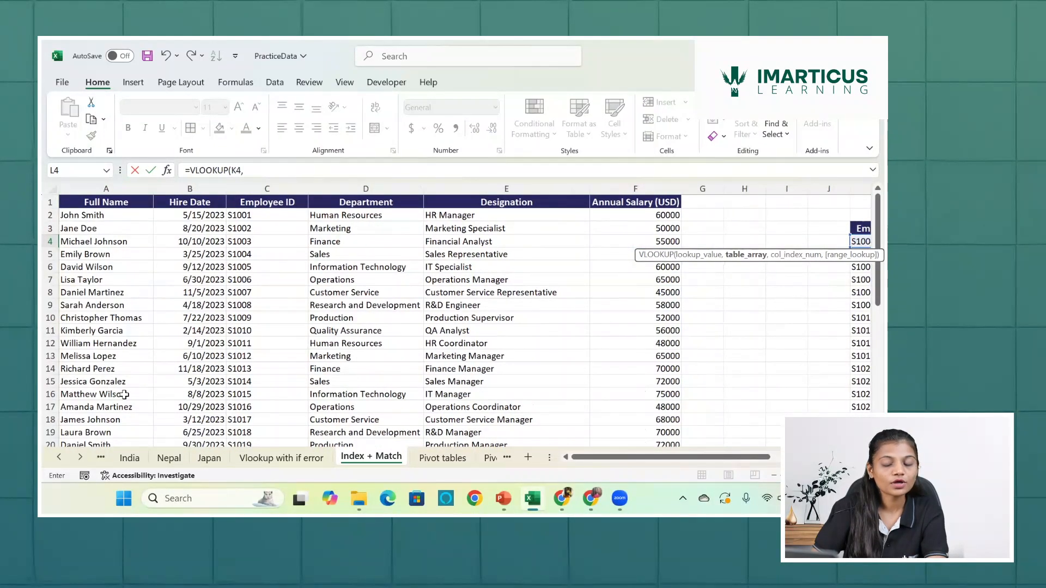
click(260, 202)
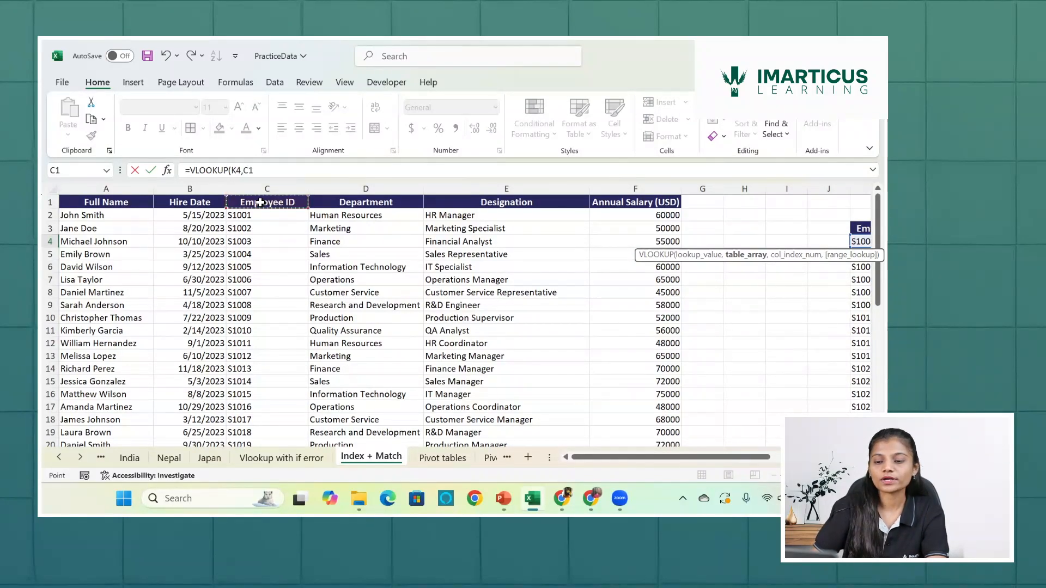
key(ctrl+shift+Down)
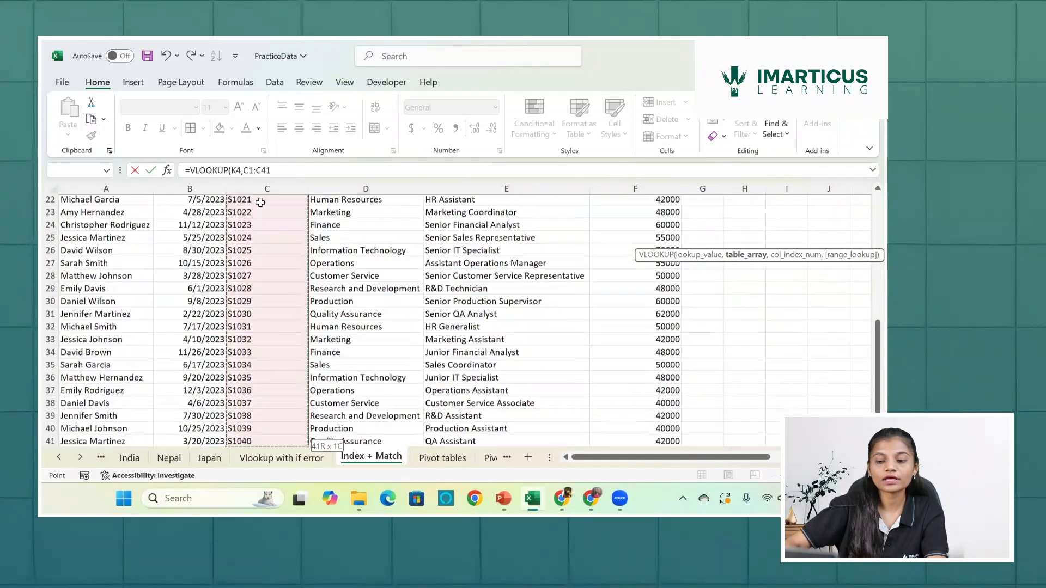
key(ctrl+shift+Right)
scroll(261, 202, up, 7)
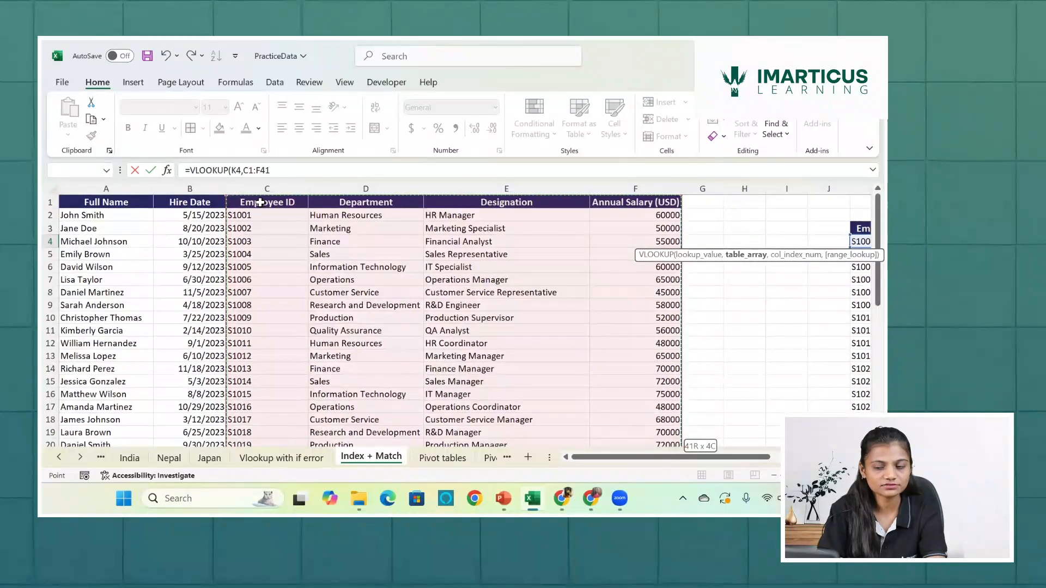
scroll(260, 202, right, 3)
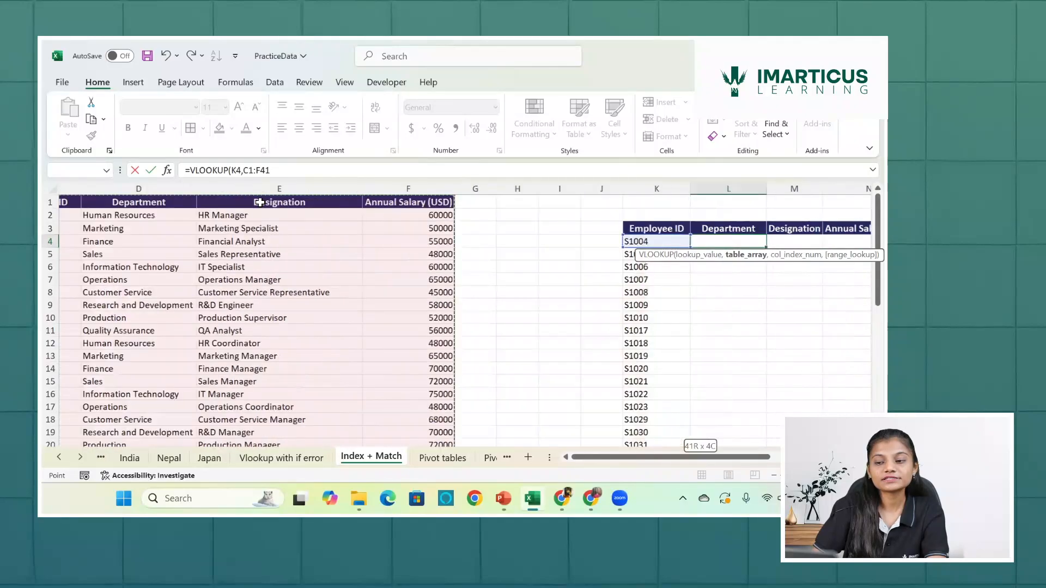
scroll(261, 202, right, 3)
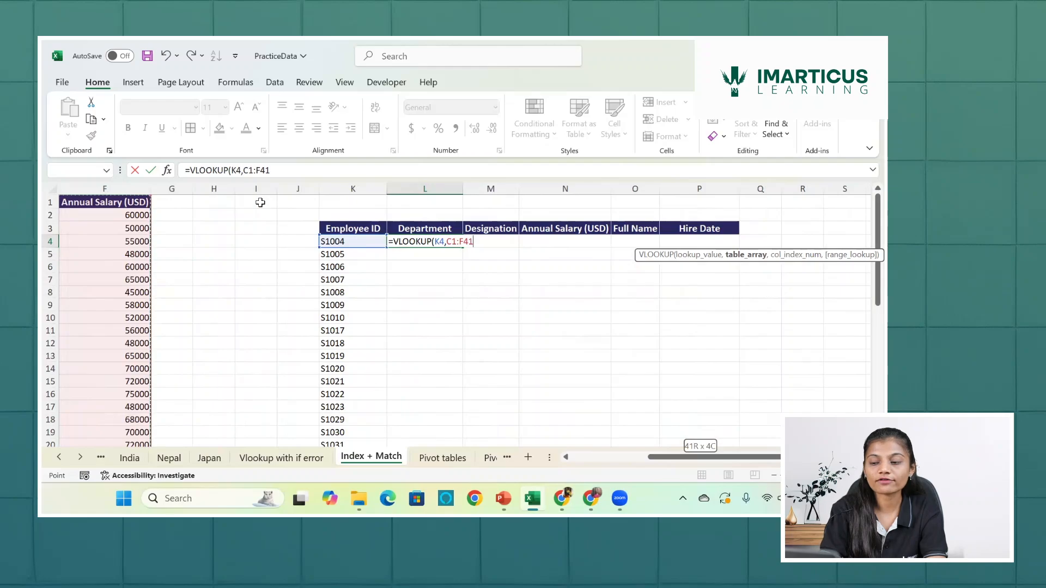
key(F4)
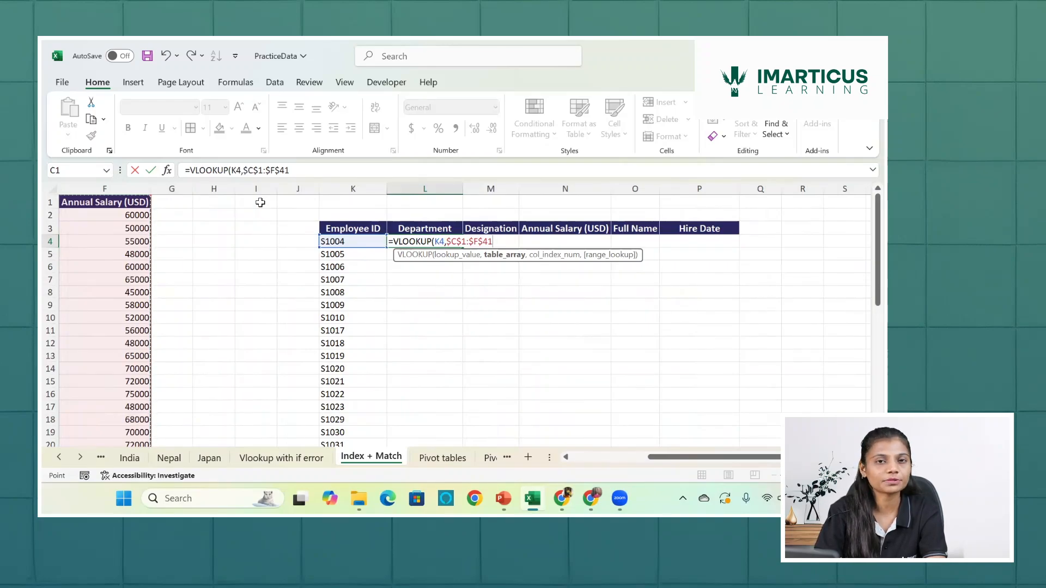
text(,)
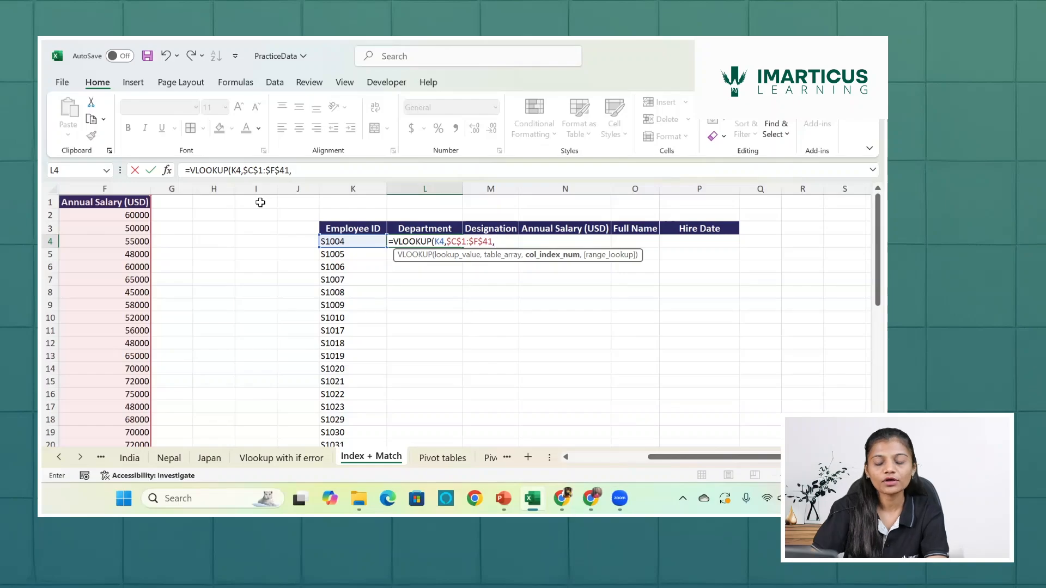
- Complete the L4 VLOOKUP with column index 2 and FALSE for an exact match, and enter the formula
scroll(209, 241, left, 3)
scroll(209, 241, left, 4)
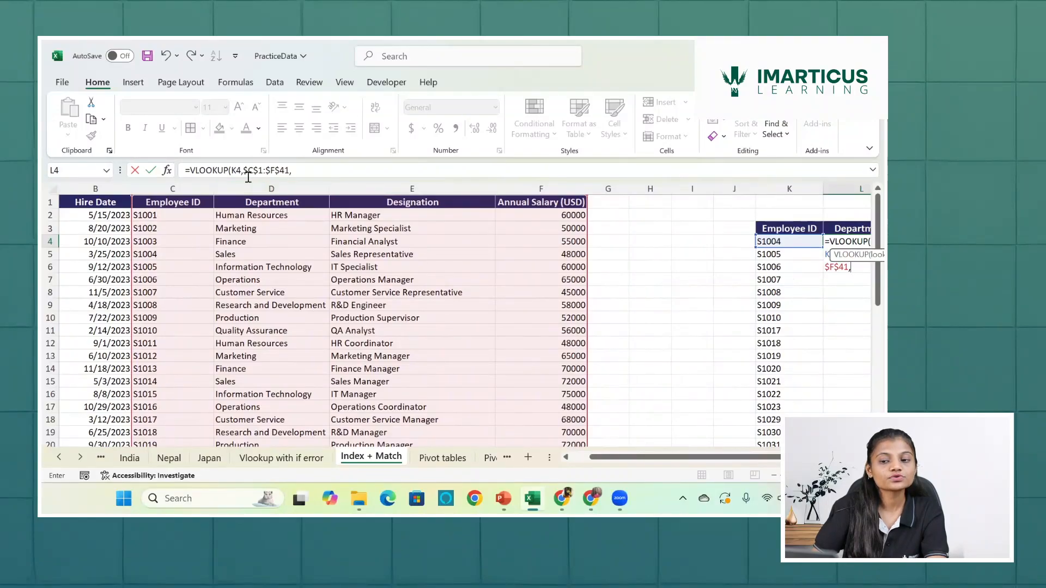
scroll(161, 260, left, 3)
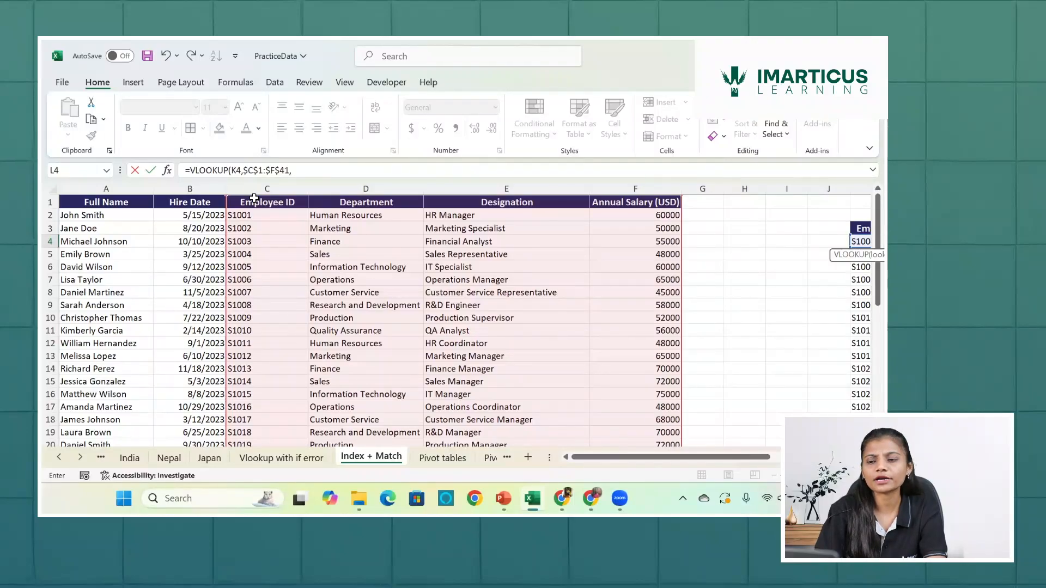
scroll(253, 198, right, 1)
scroll(254, 198, right, 6)
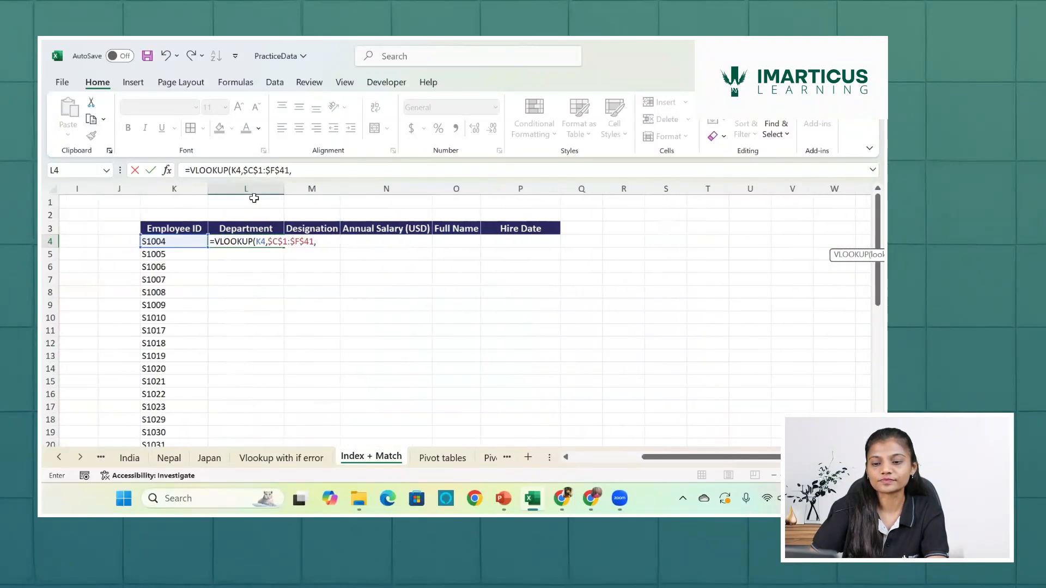
text(2)
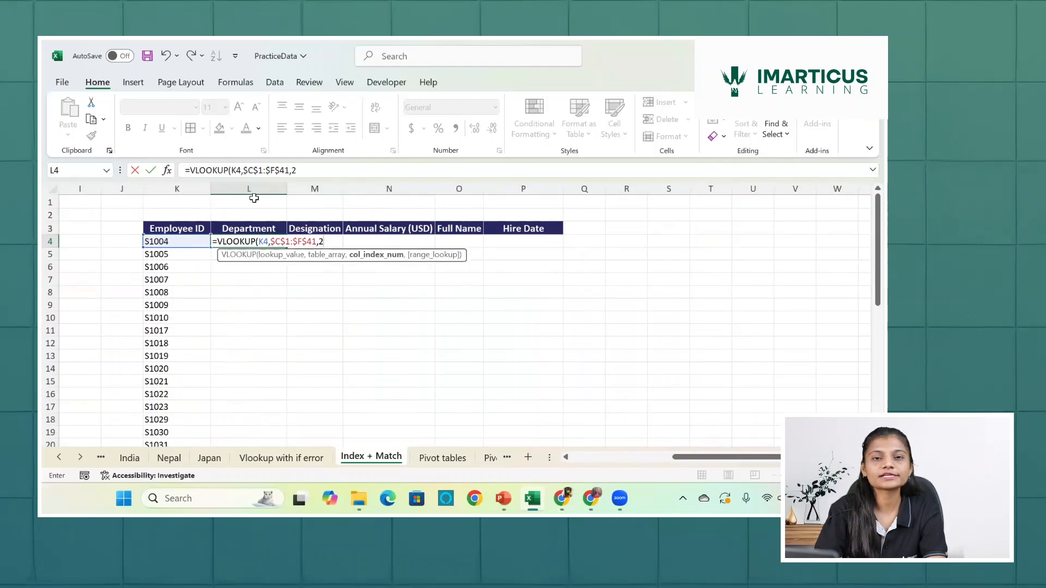
text(,)
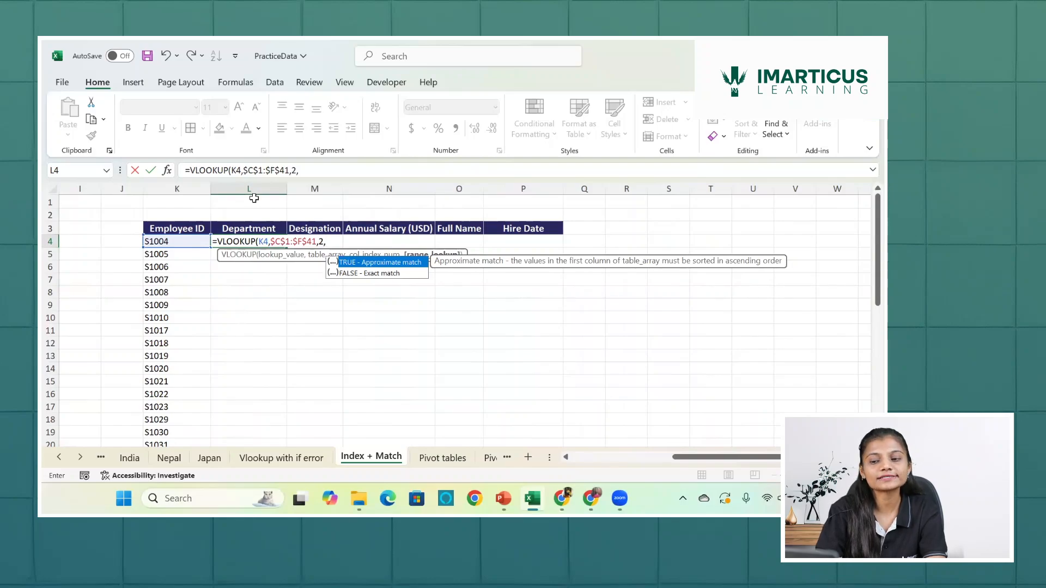
key(Down)
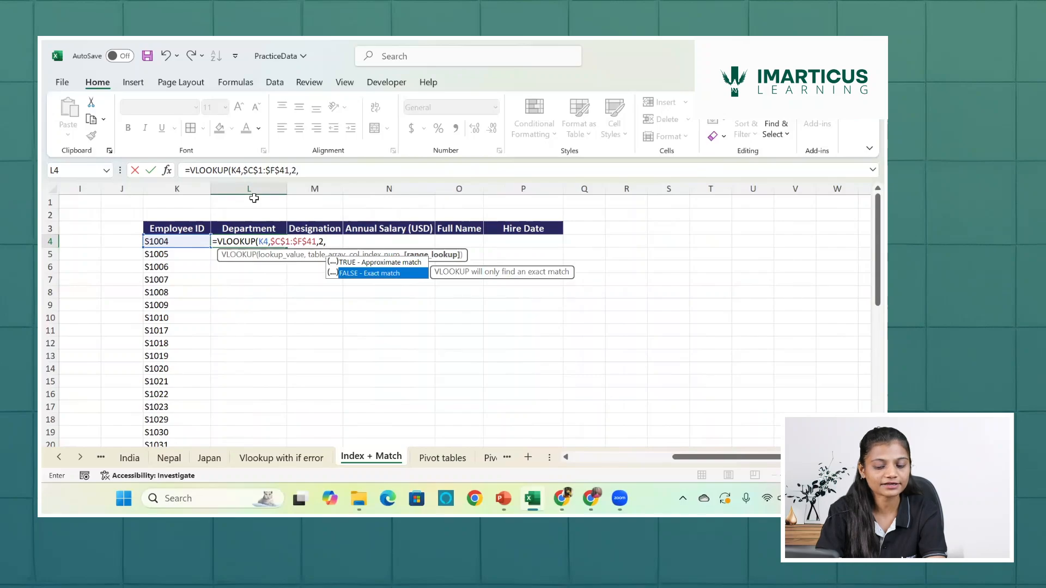
key(Tab)
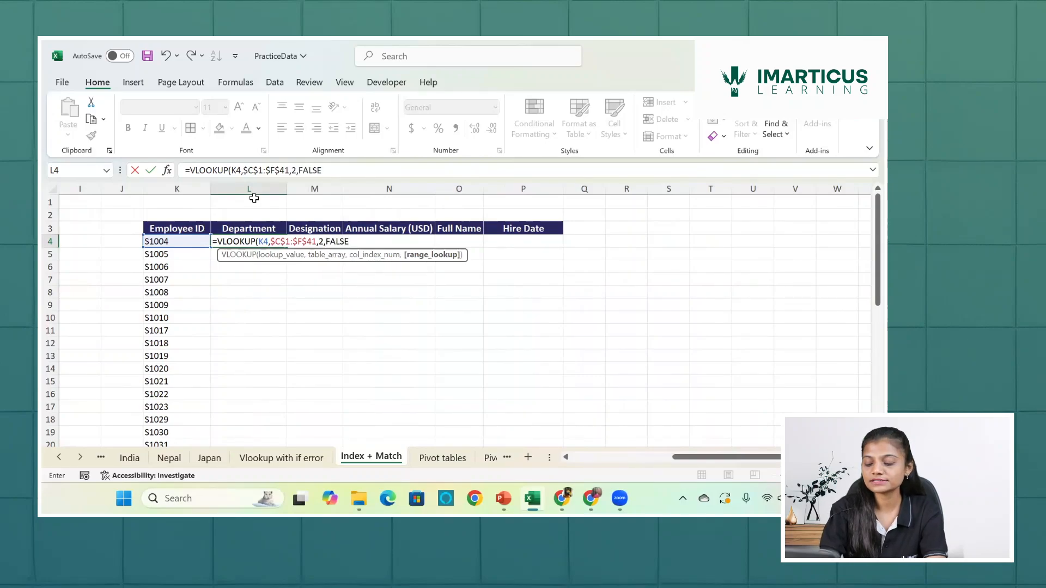
text())
key(Return)
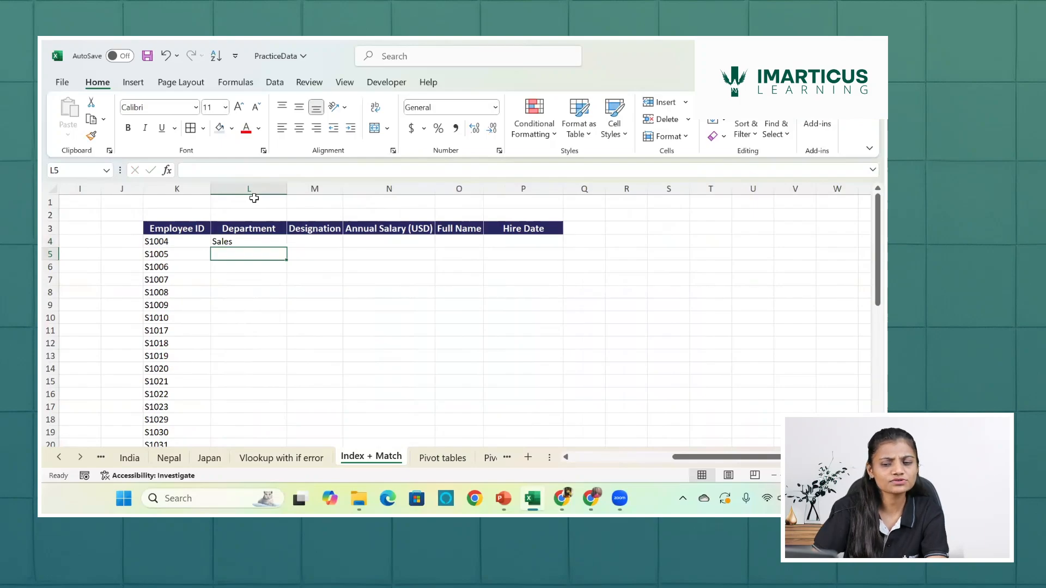
- Check the department of employee S1004 in the source table and fill the L4 formula down the Department column
scroll(195, 306, left, 5)
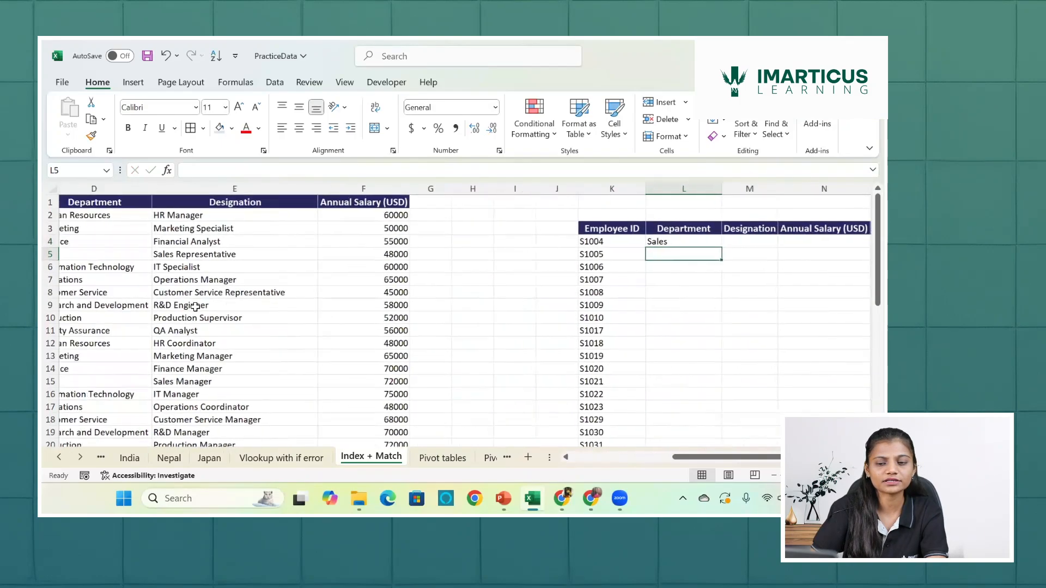
scroll(195, 307, left, 3)
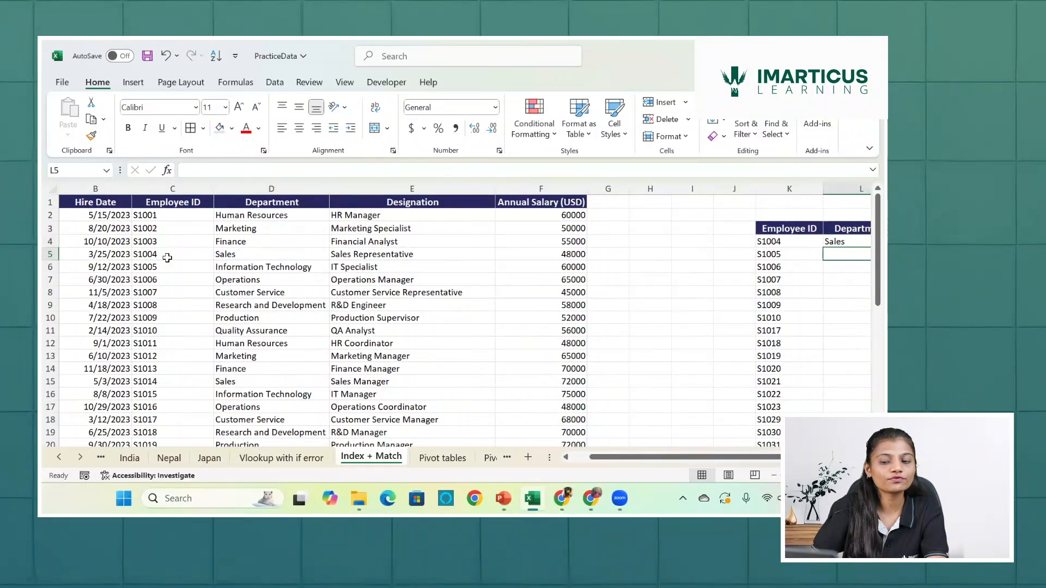
click(239, 256)
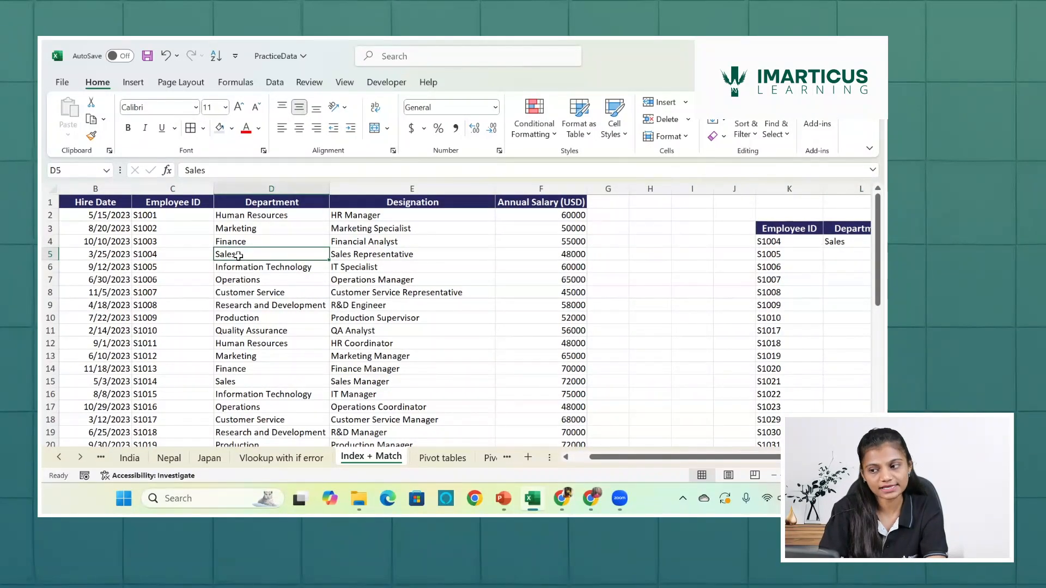
scroll(610, 242, right, 3)
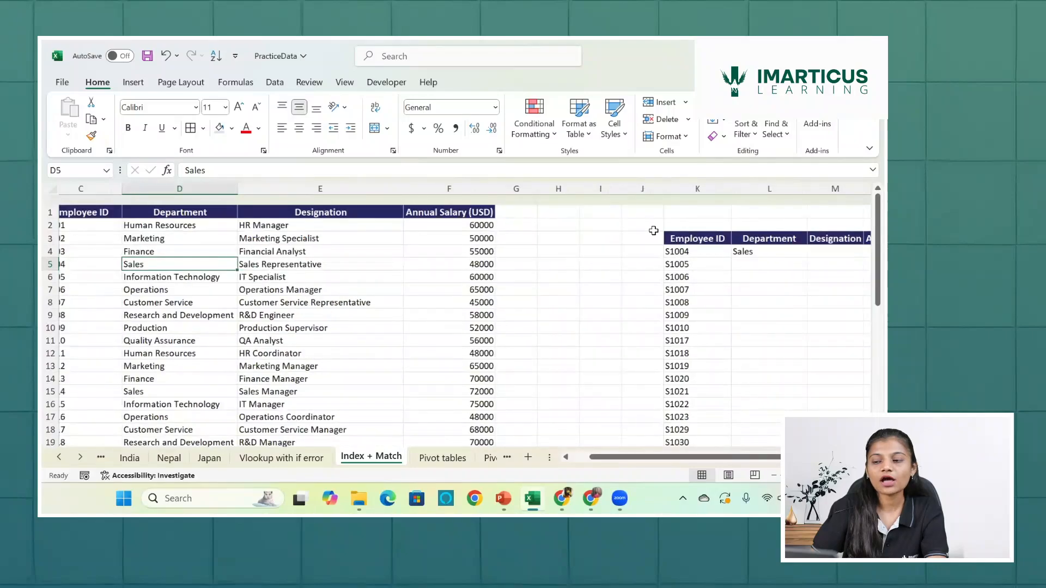
click(611, 242)
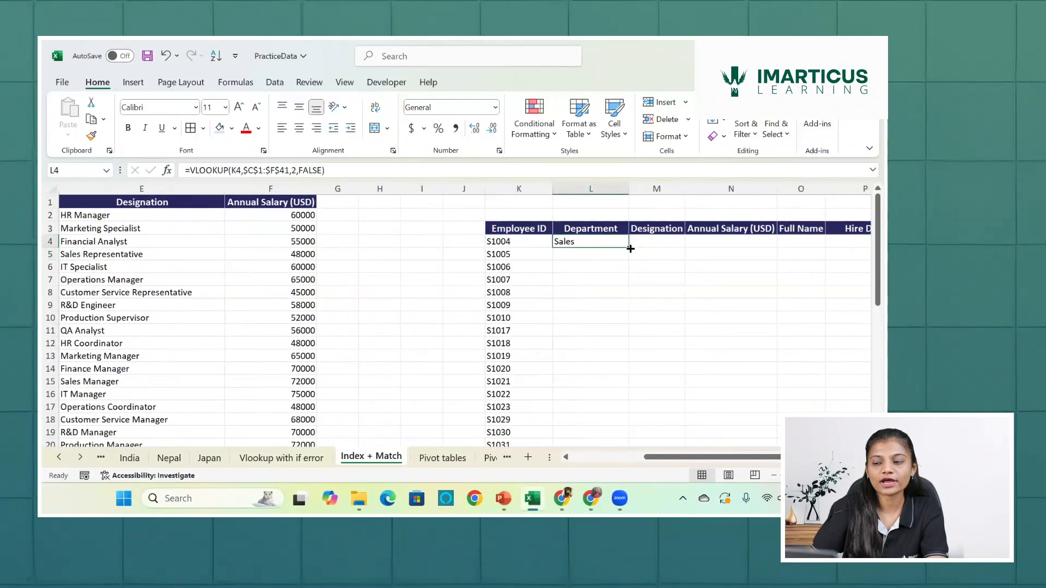
double_click(630, 249)
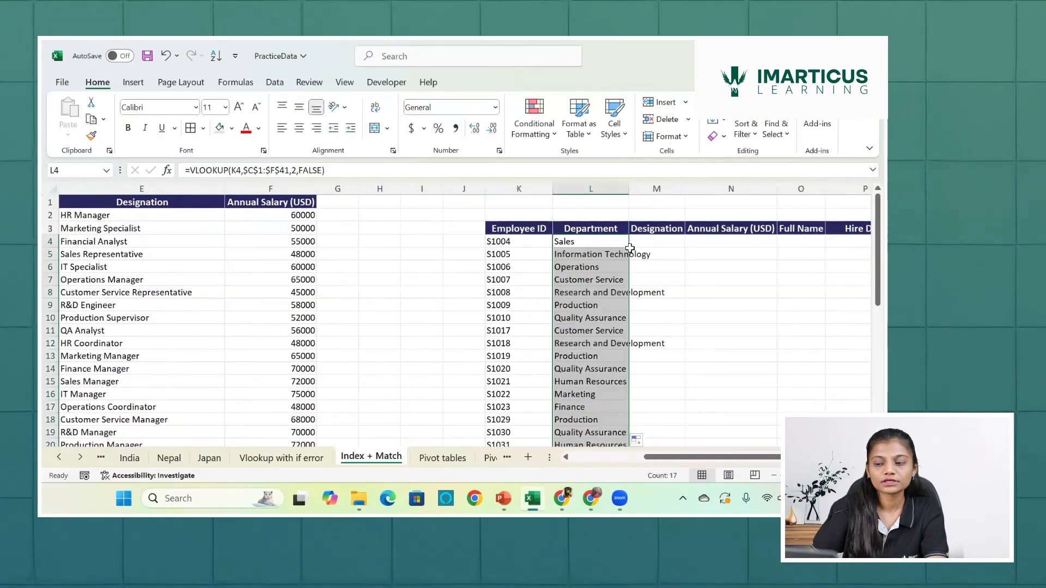
scroll(630, 249, left, 4)
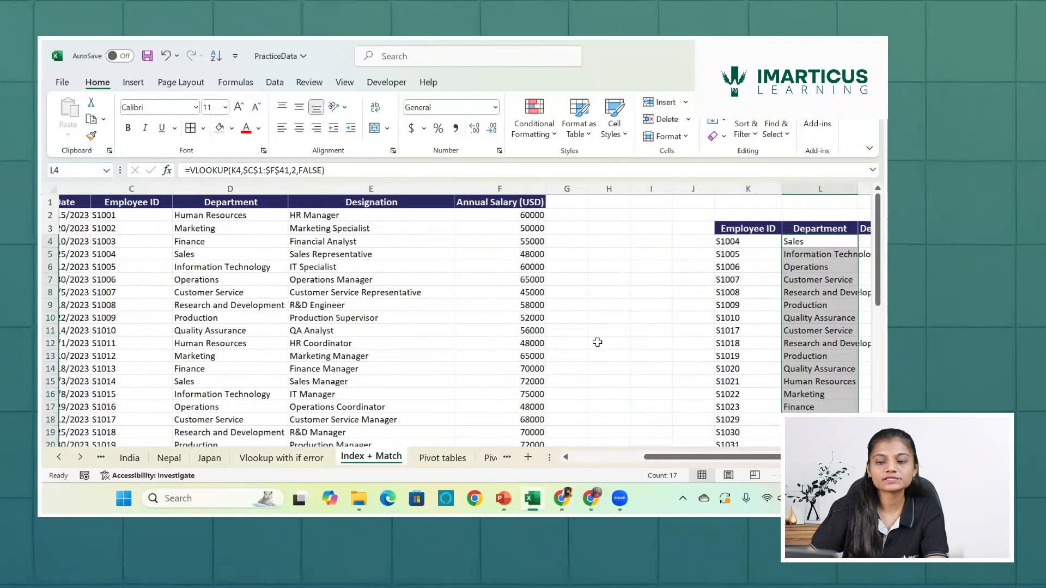
scroll(598, 342, right, 3)
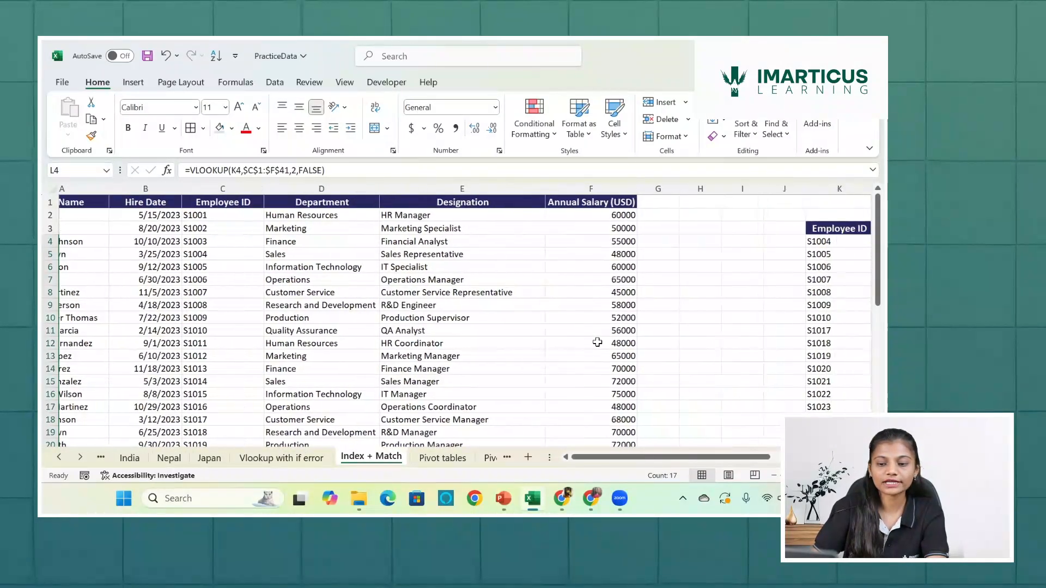
scroll(597, 342, left, 1)
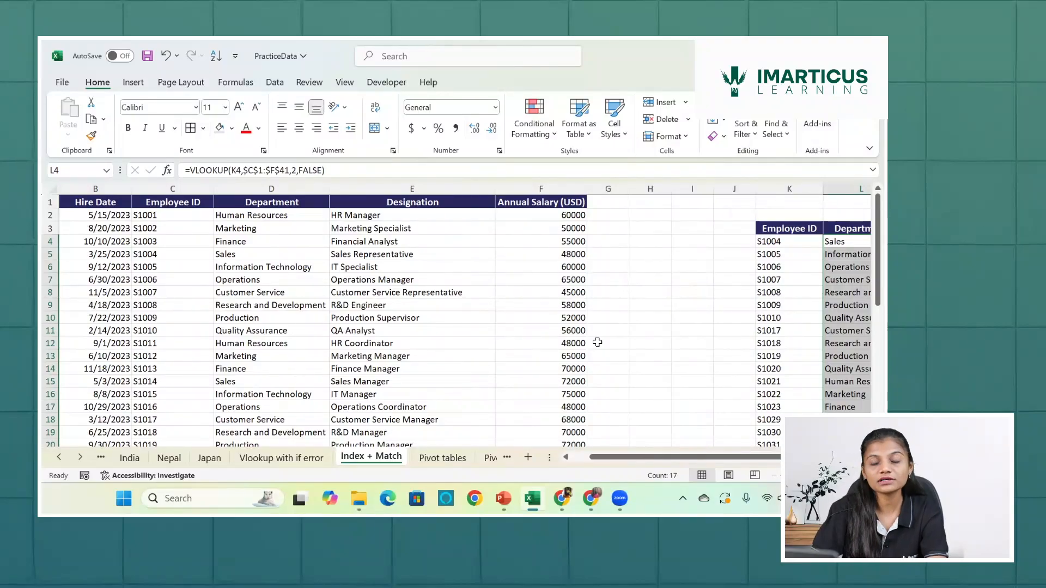
scroll(598, 342, right, 3)
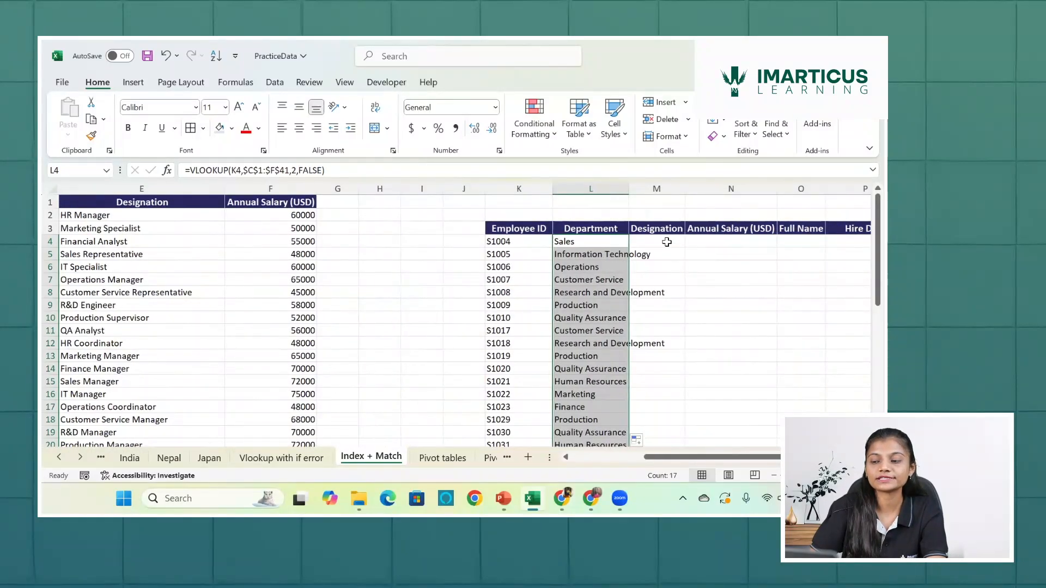
- Start a VLOOKUP formula in cell M4 under Designation, using the Employee ID in K4 as the lookup value
click(666, 242)
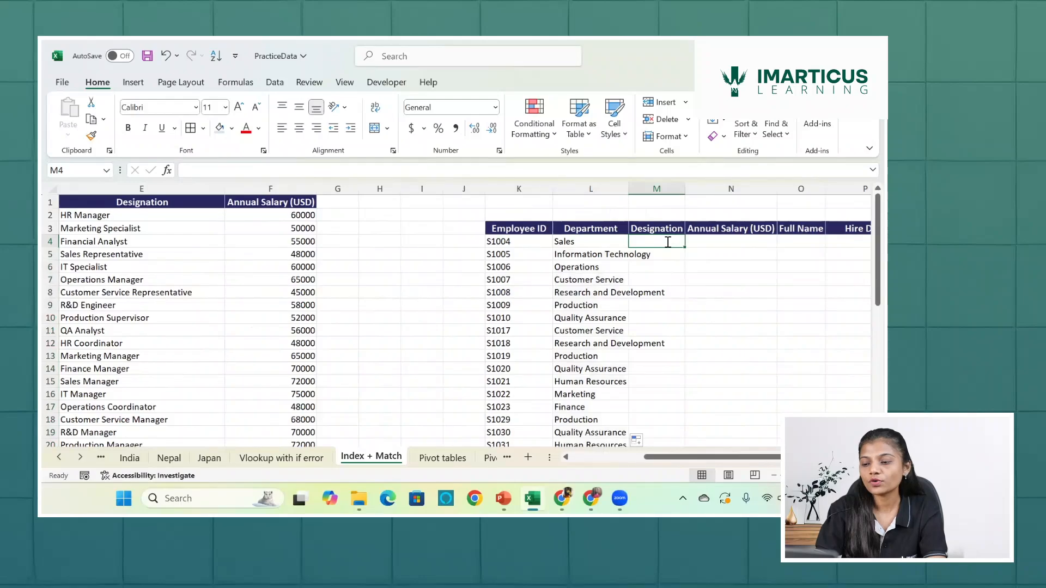
text(=v)
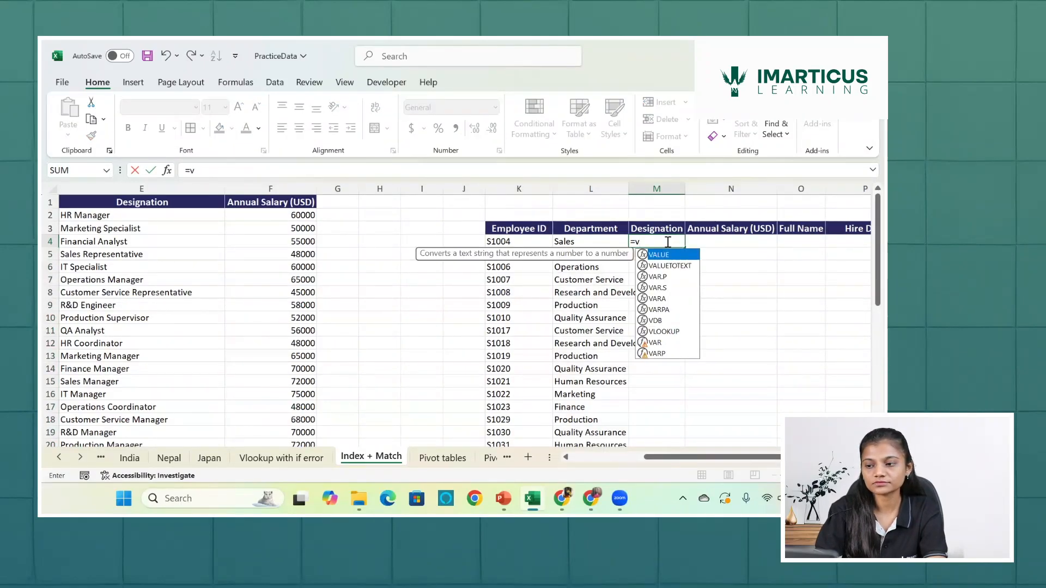
text(l)
key(Tab)
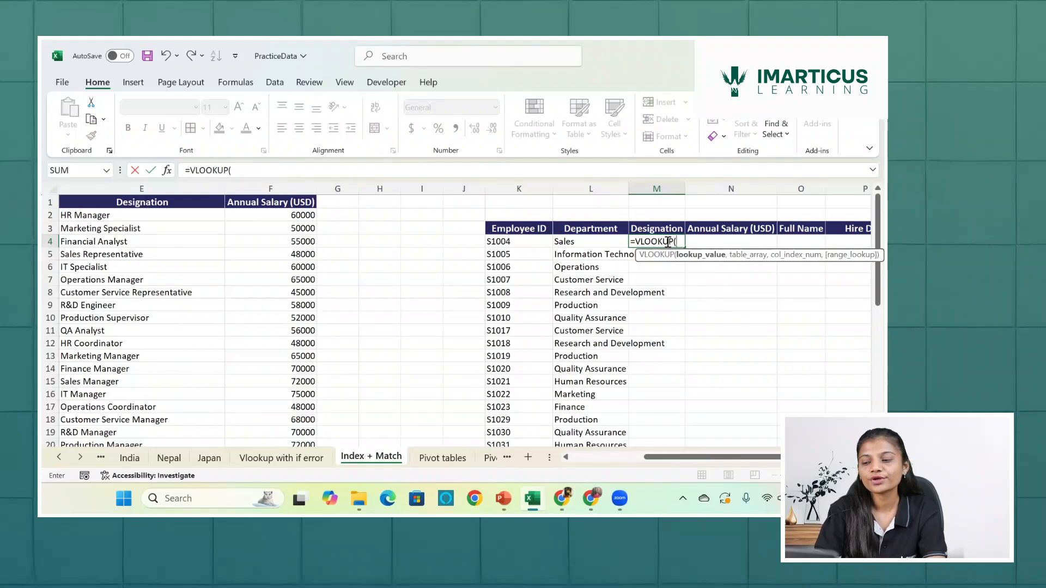
click(508, 242)
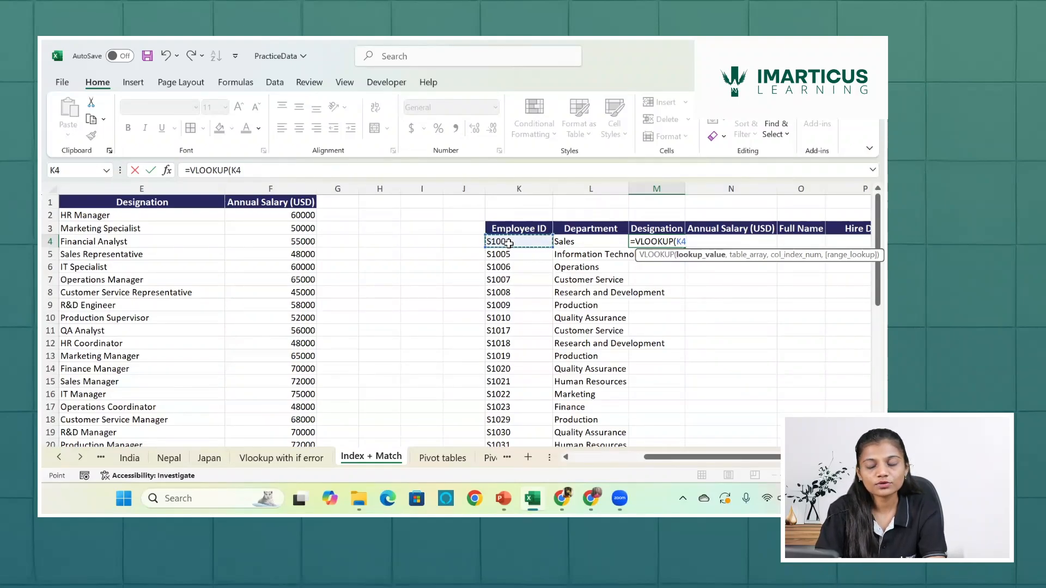
text(,)
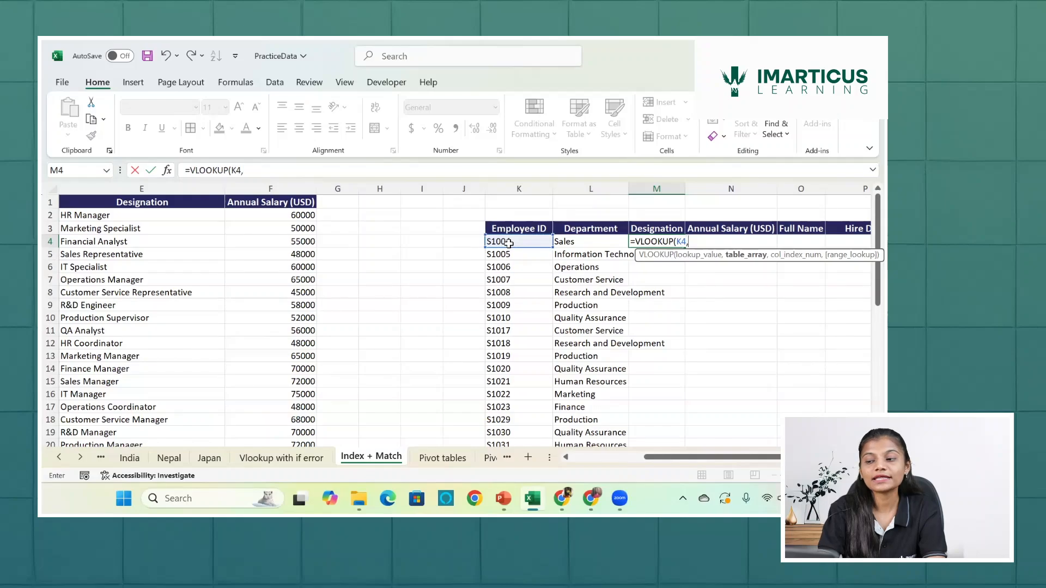
- Set the M4 formula's table array to the source range C1:F41, locked as the absolute reference $C$1:$F$41
scroll(322, 246, left, 3)
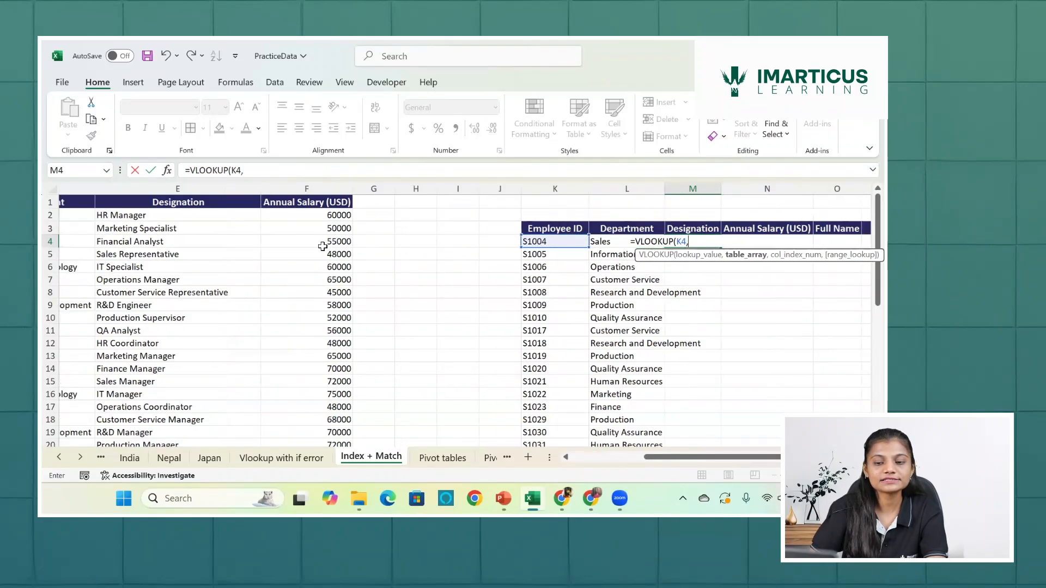
scroll(323, 246, left, 3)
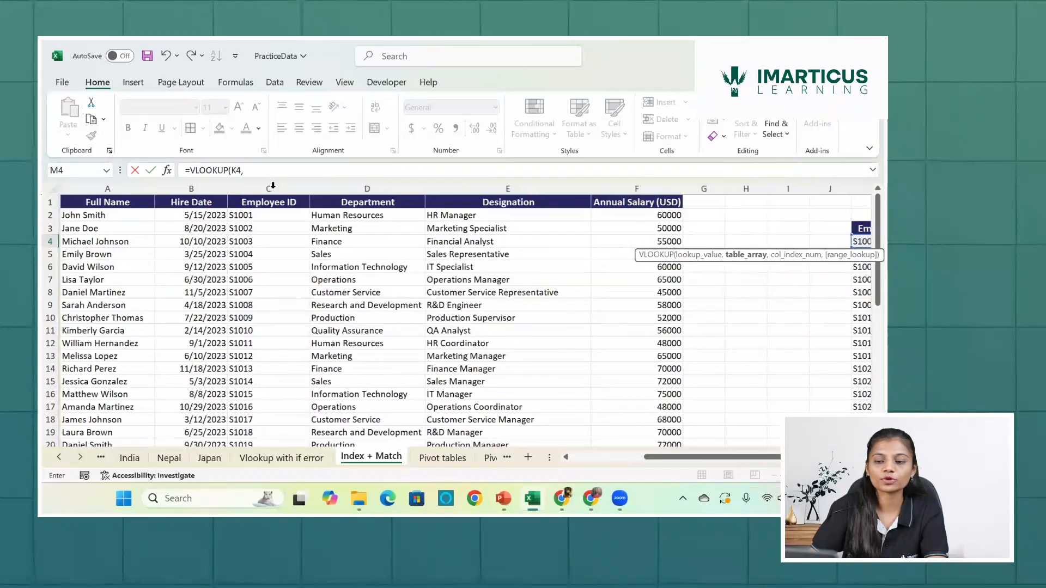
click(273, 186)
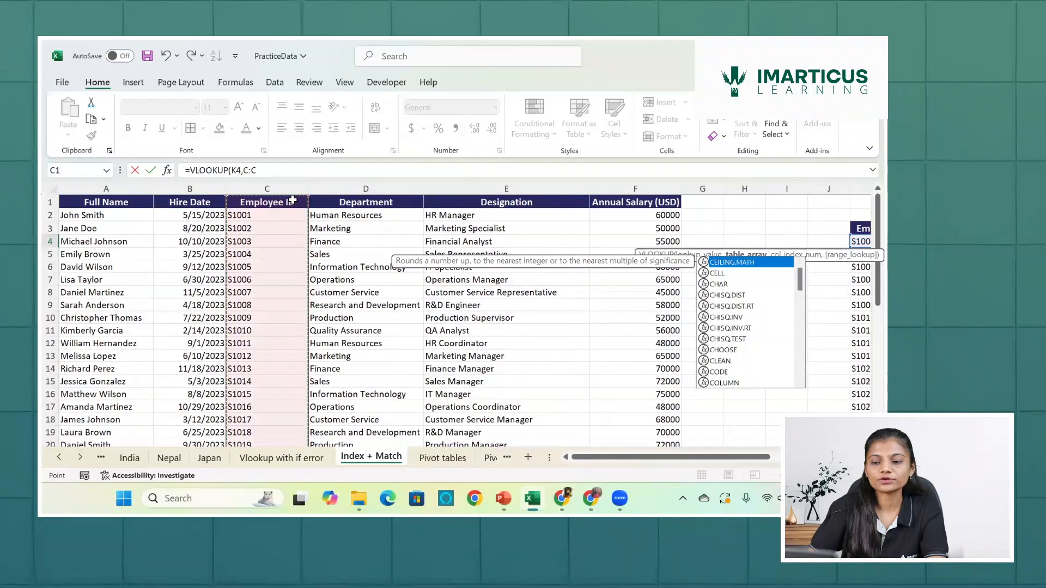
click(293, 200)
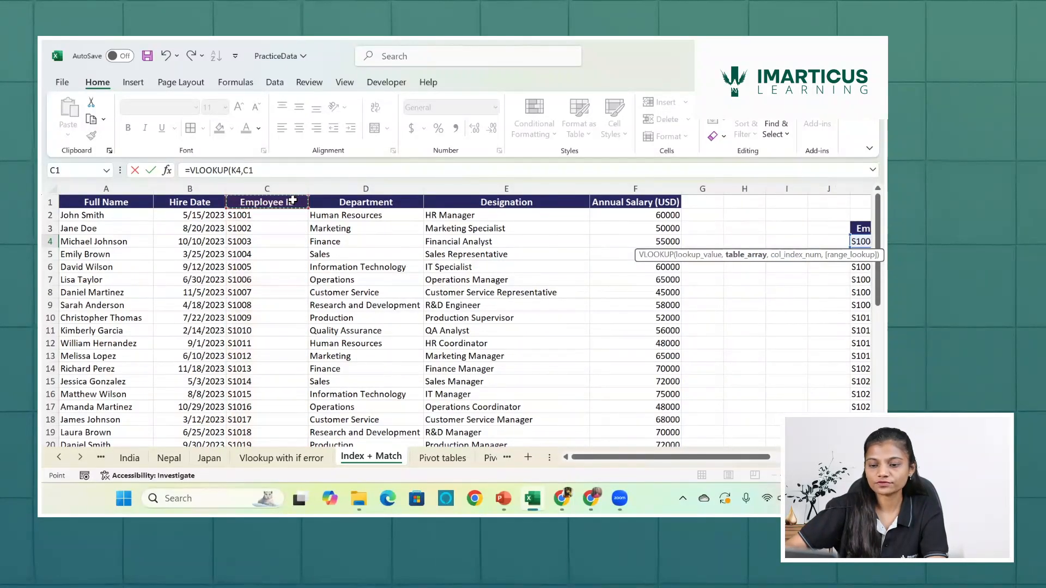
key(ctrl+shift+Down)
key(ctrl+shift+Right)
scroll(293, 200, up, 7)
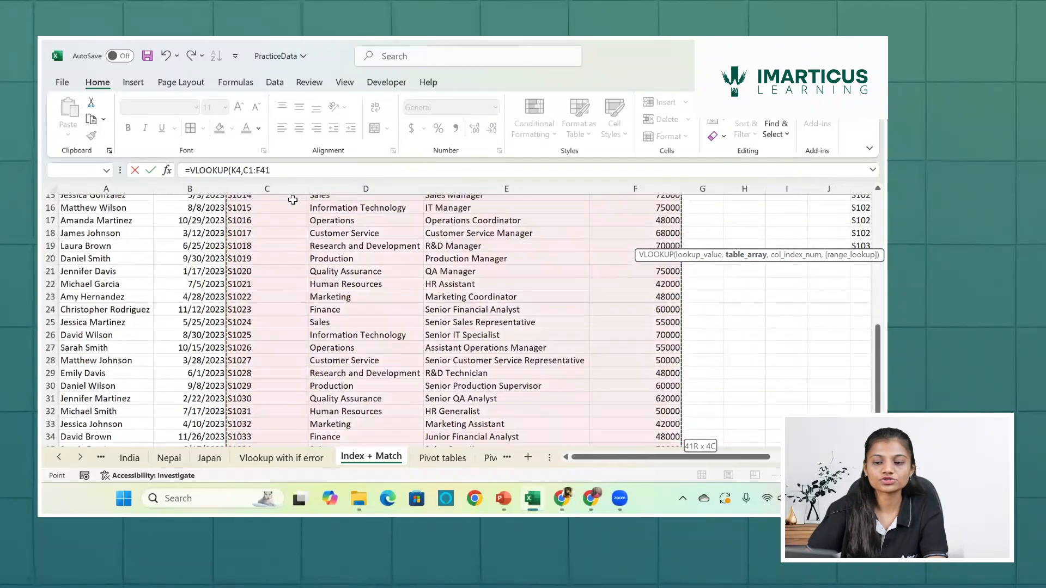
scroll(396, 299, right, 4)
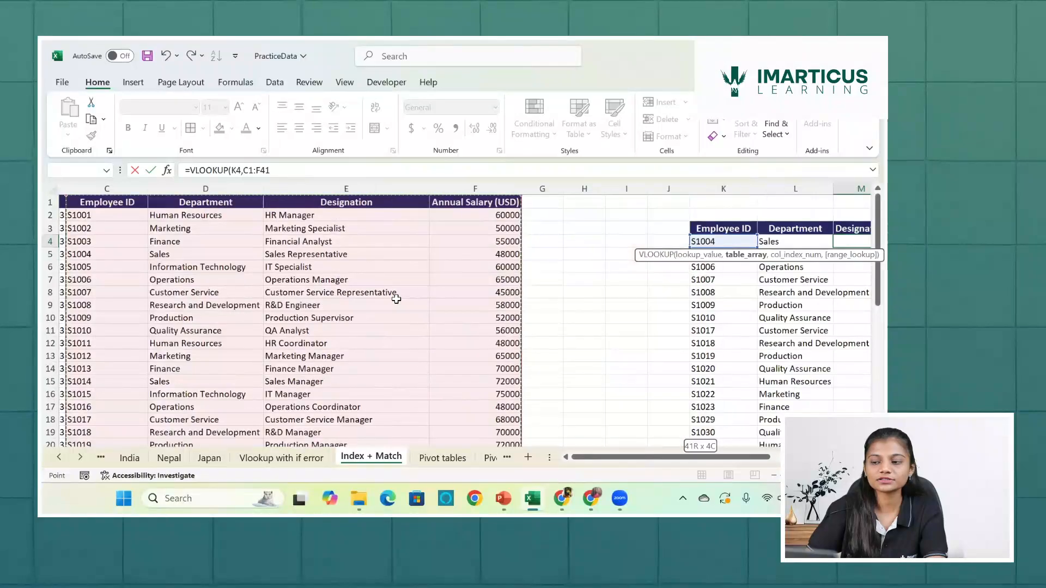
scroll(396, 299, right, 2)
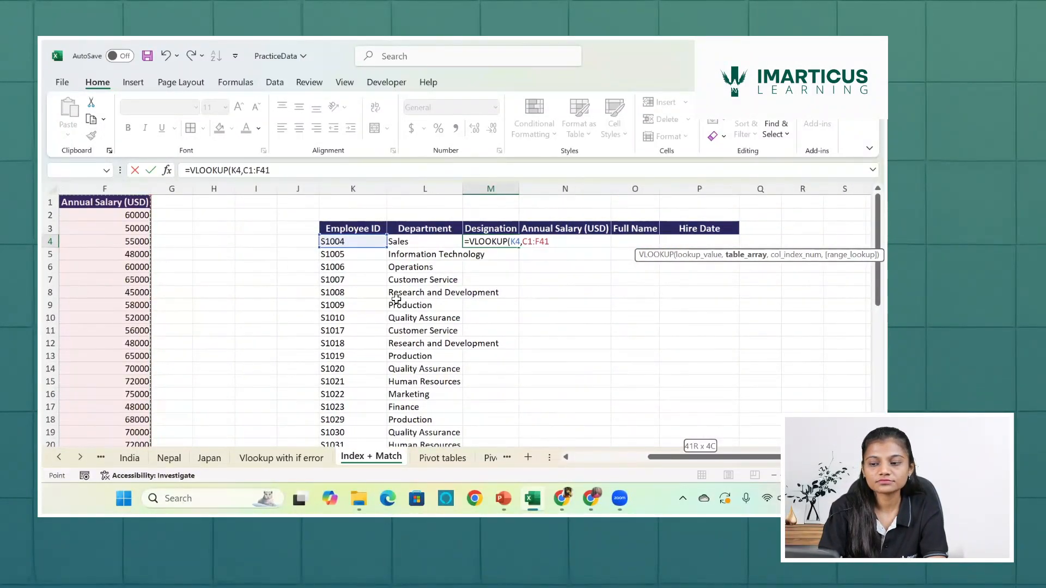
key(F4)
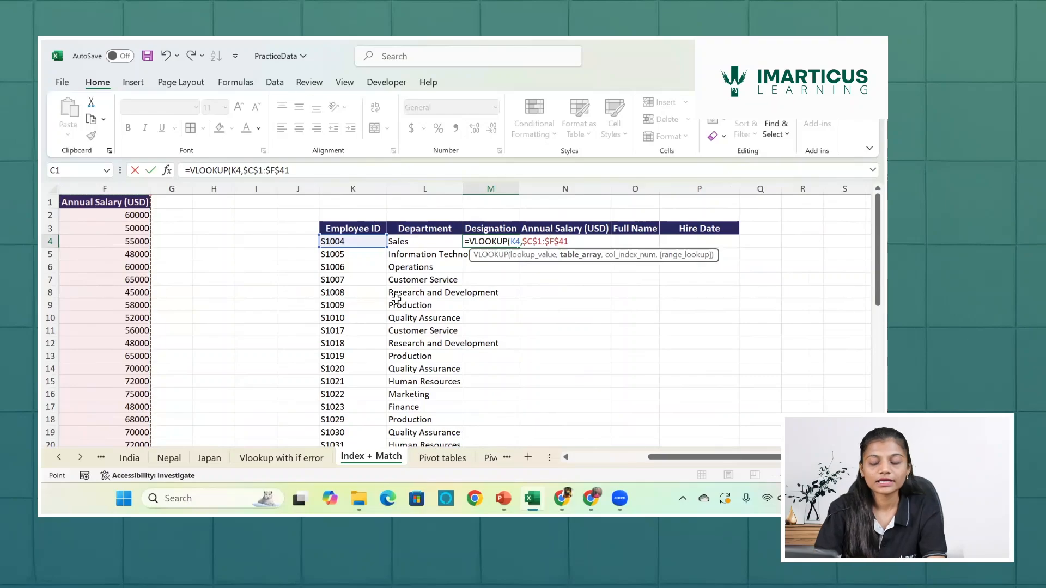
text(,)
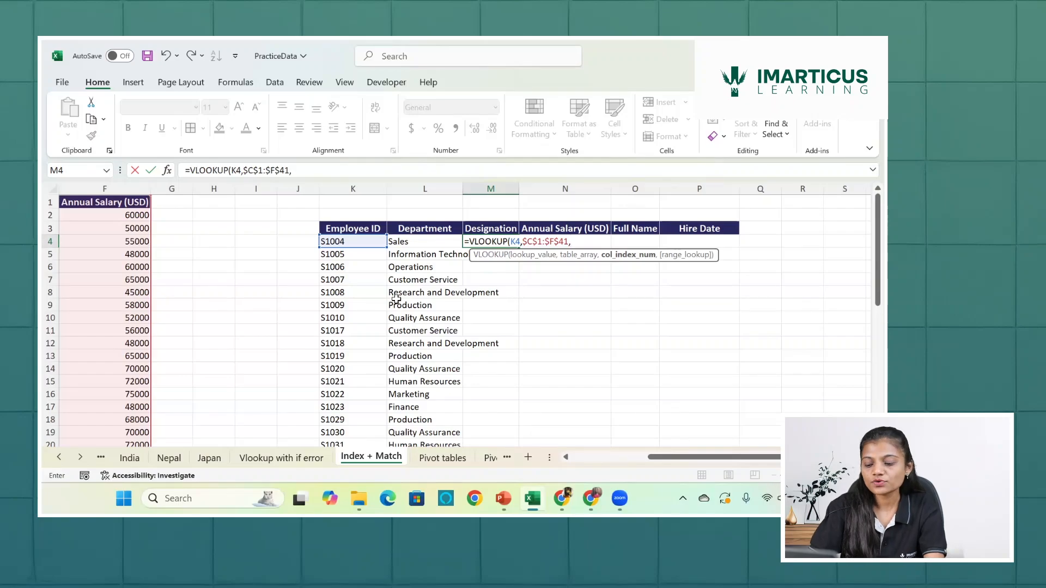
- Nest a MATCH function as the column index, looking up header M3 in the source headers C1:F1 with match type 0
text(mat)
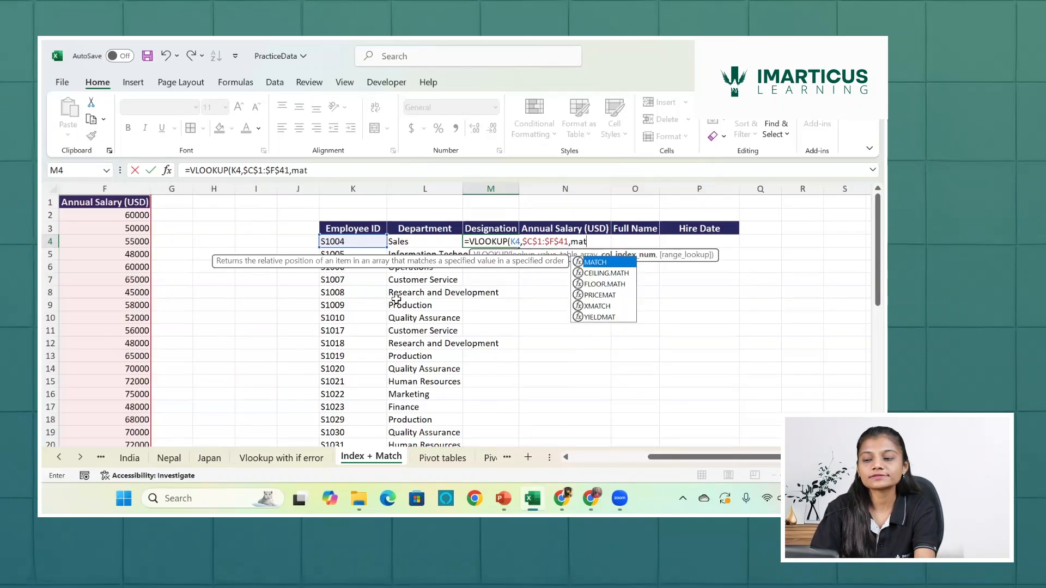
key(Tab)
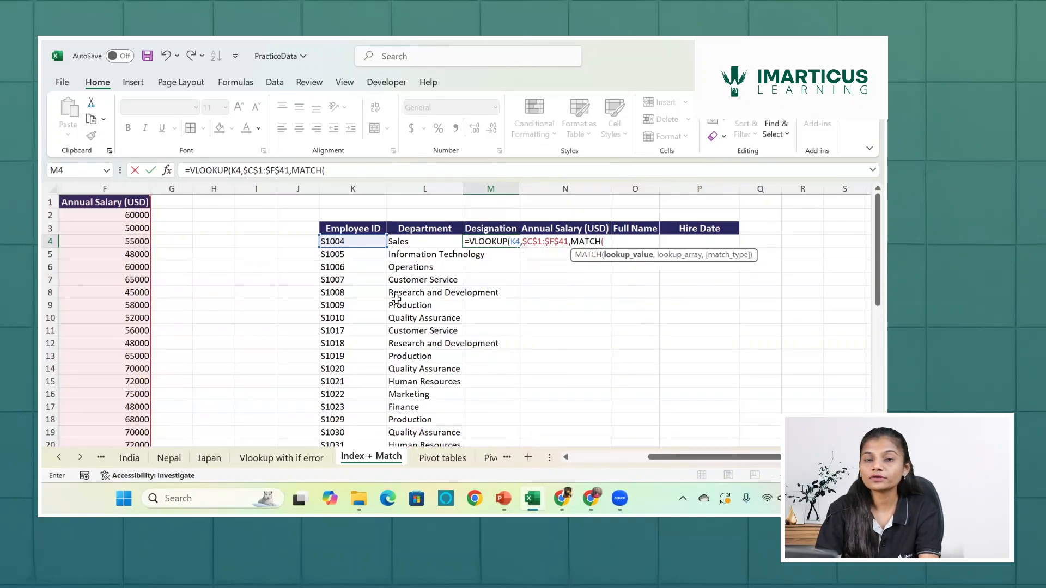
click(483, 227)
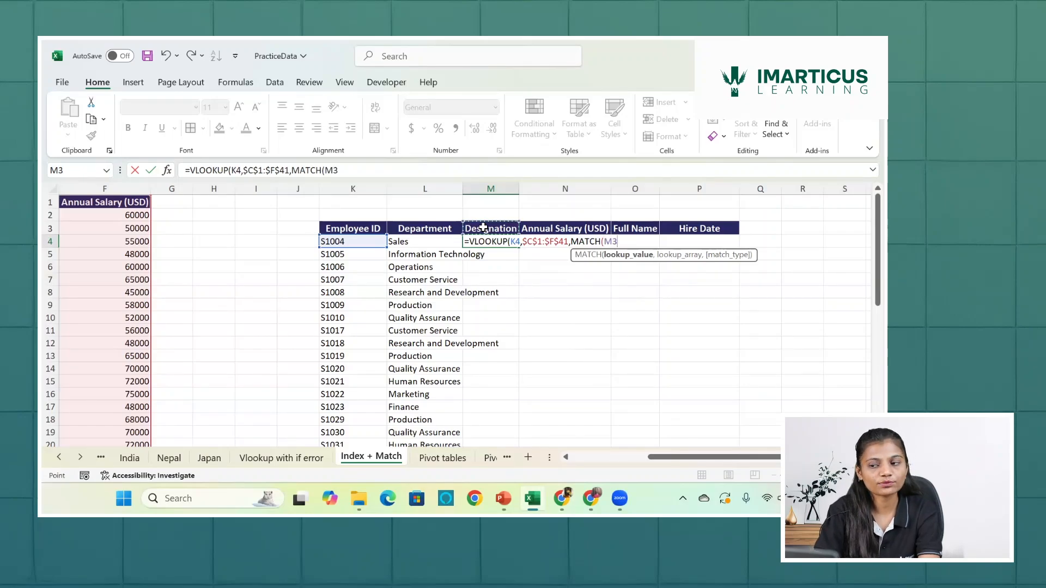
text(,)
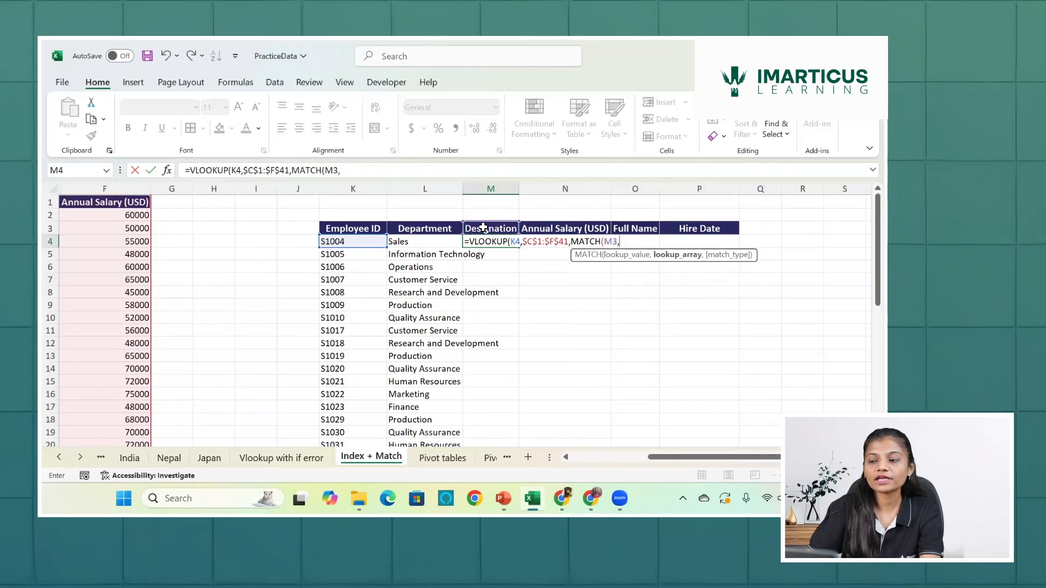
scroll(325, 301, left, 3)
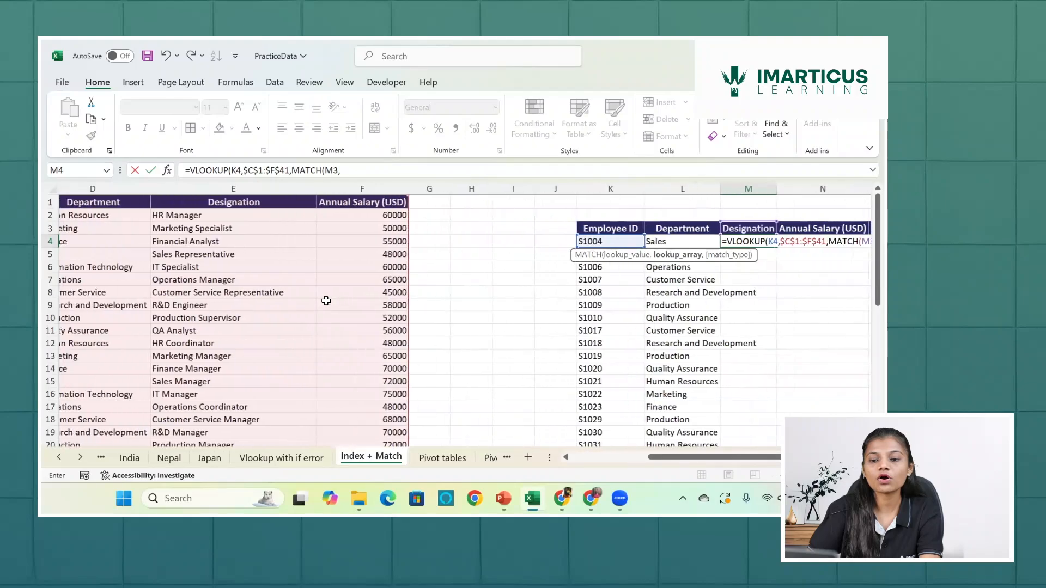
scroll(174, 214, left, 2)
drag(171, 202, 522, 209)
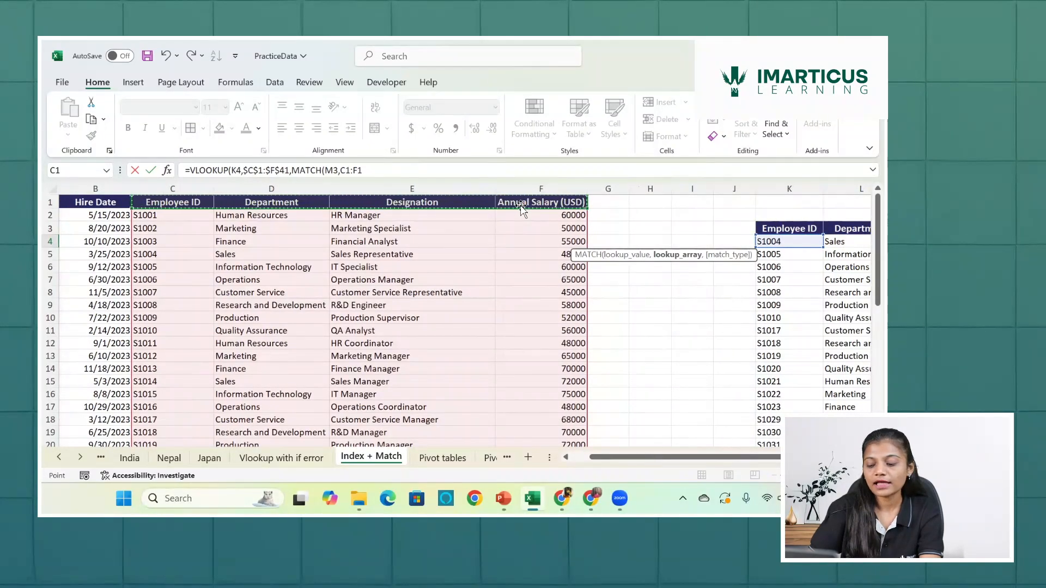
text(,)
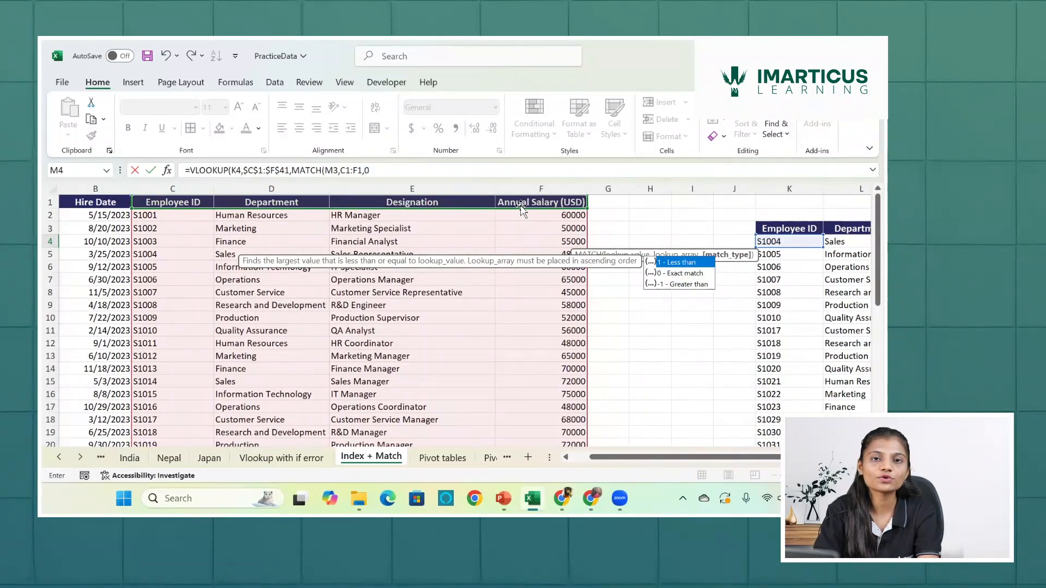
text(0))
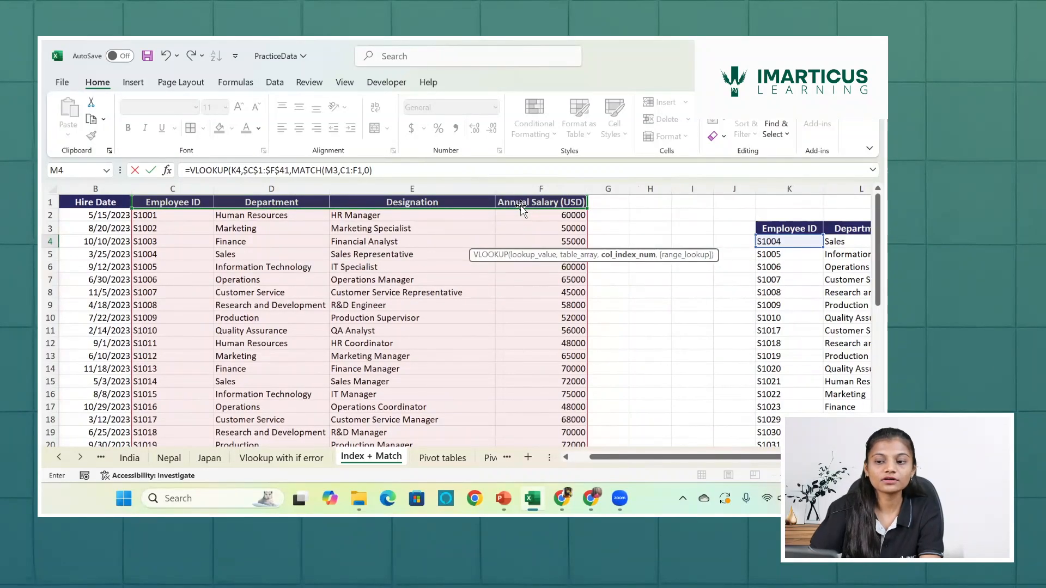
- Lock the MATCH lookup array in the M4 formula as the absolute reference $C$1:$F$1
click(347, 171)
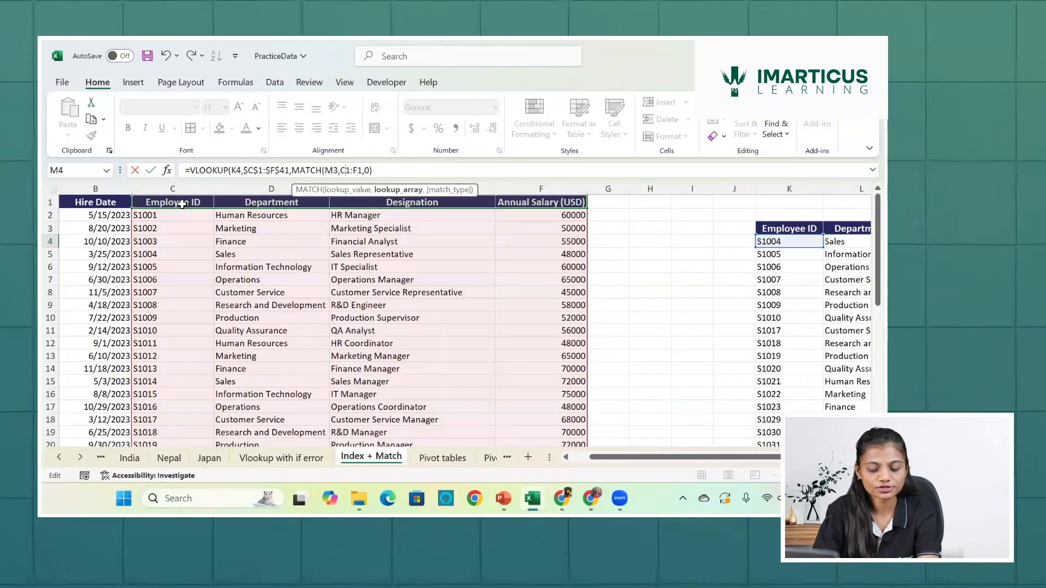
key(F4)
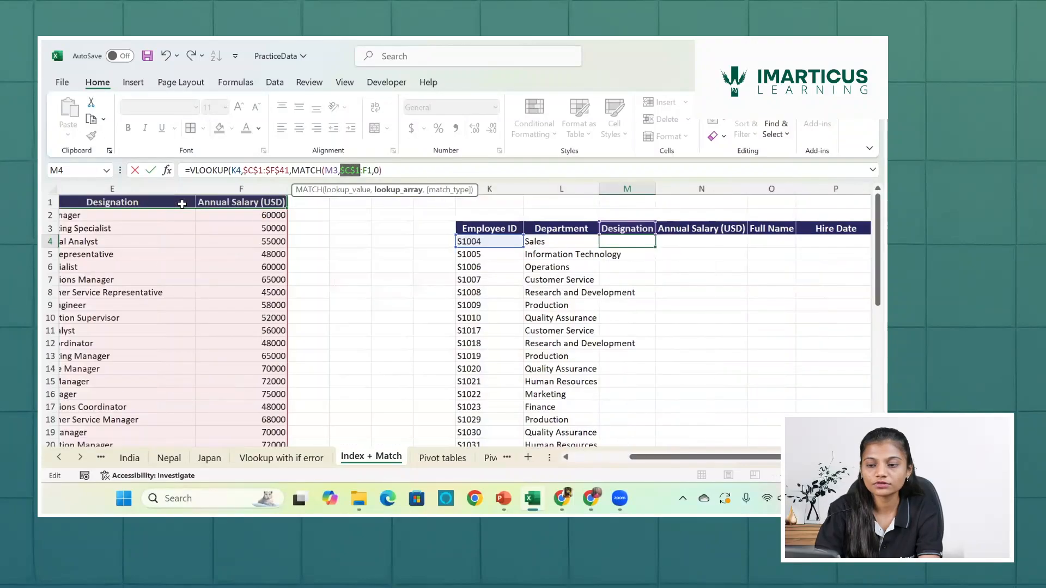
click(367, 172)
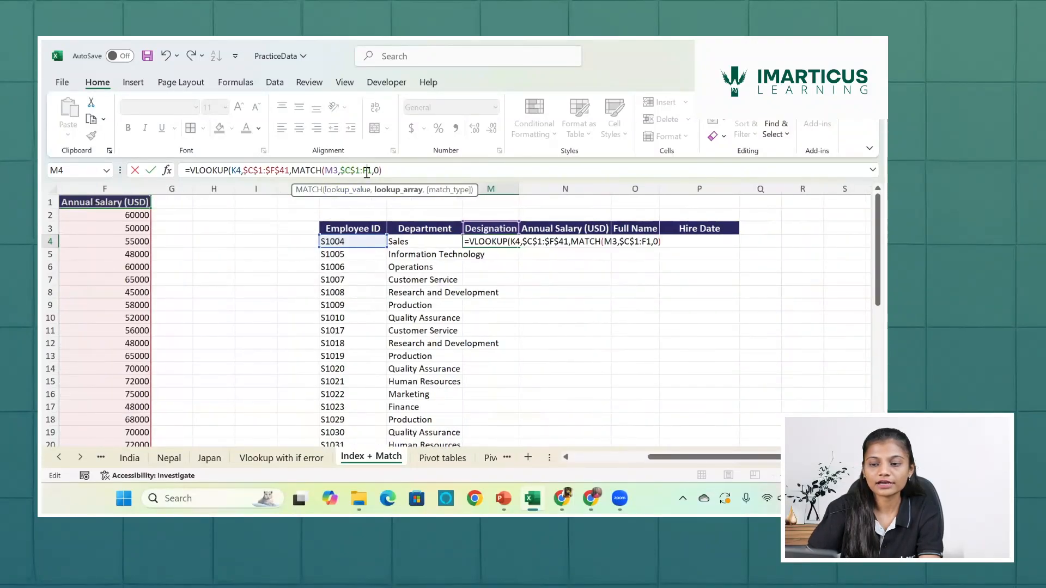
key(F4)
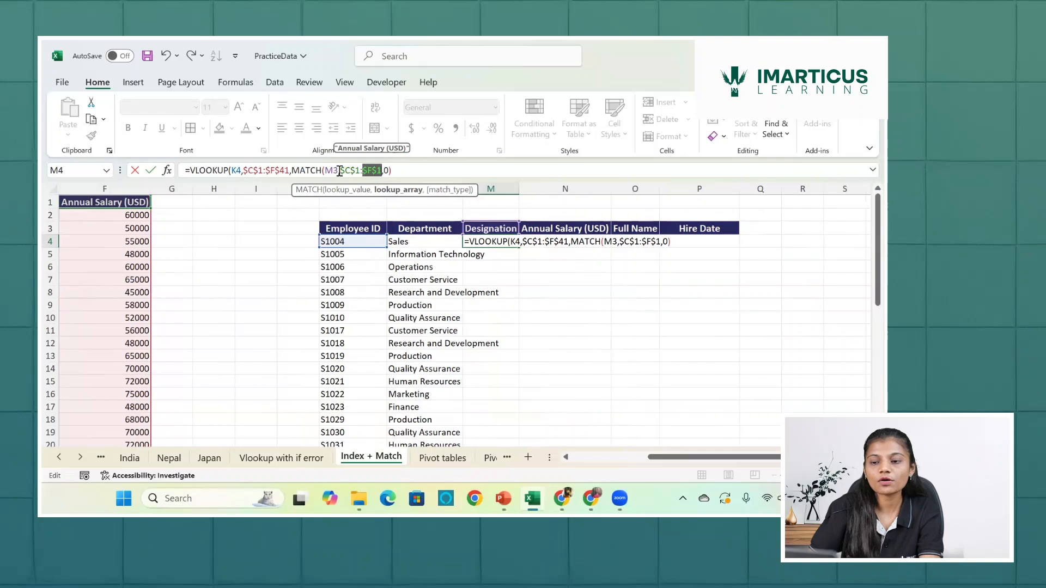
- Try a fixed column index of 3 in place of the MATCH function in M4, and undo the replacement
mouse_move(339, 170)
mouse_down()
mouse_move(382, 170)
mouse_move(343, 172)
mouse_up()
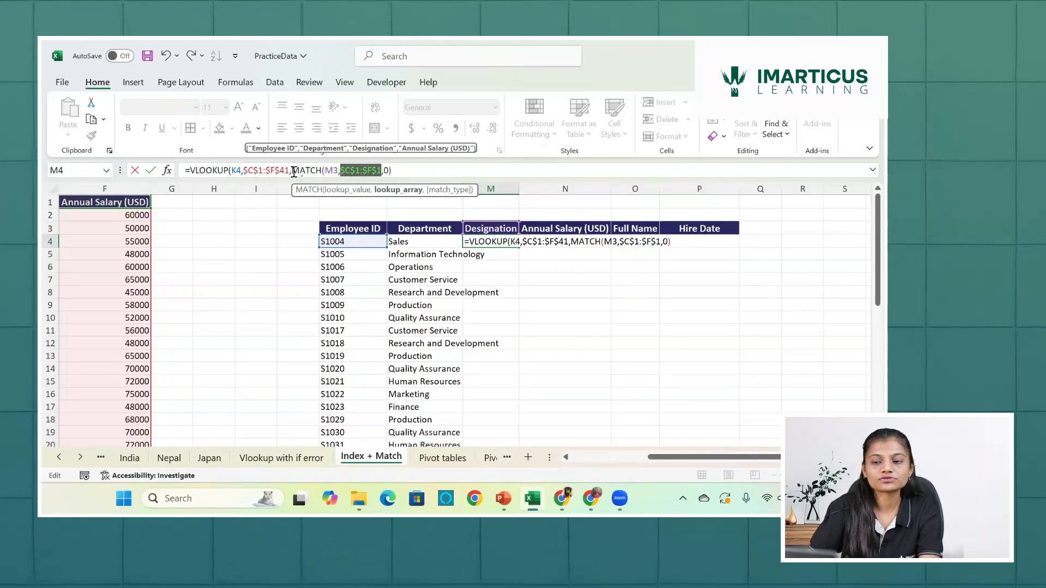
click(372, 170)
drag(372, 170, 397, 169)
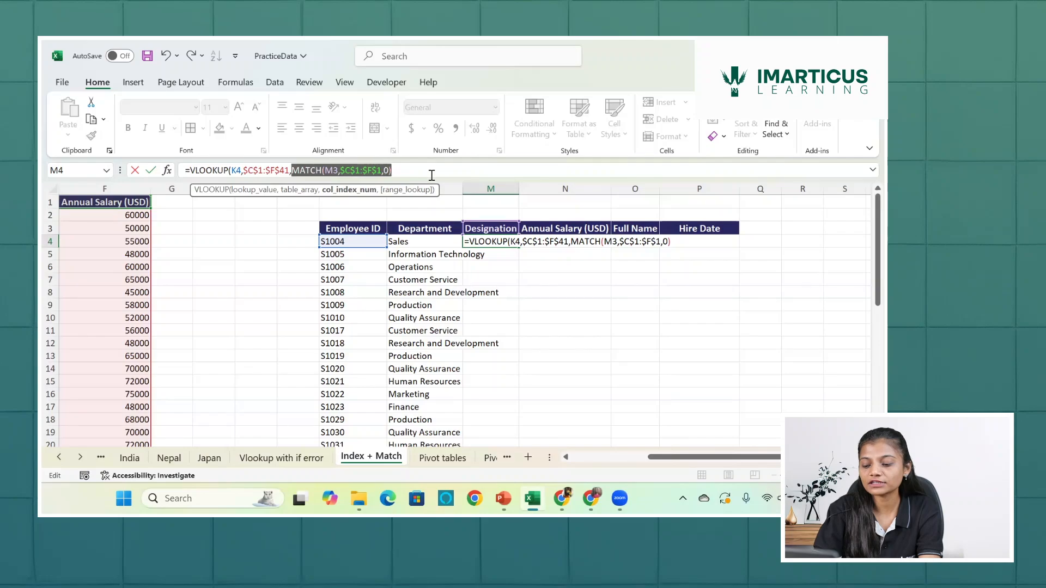
text(3)
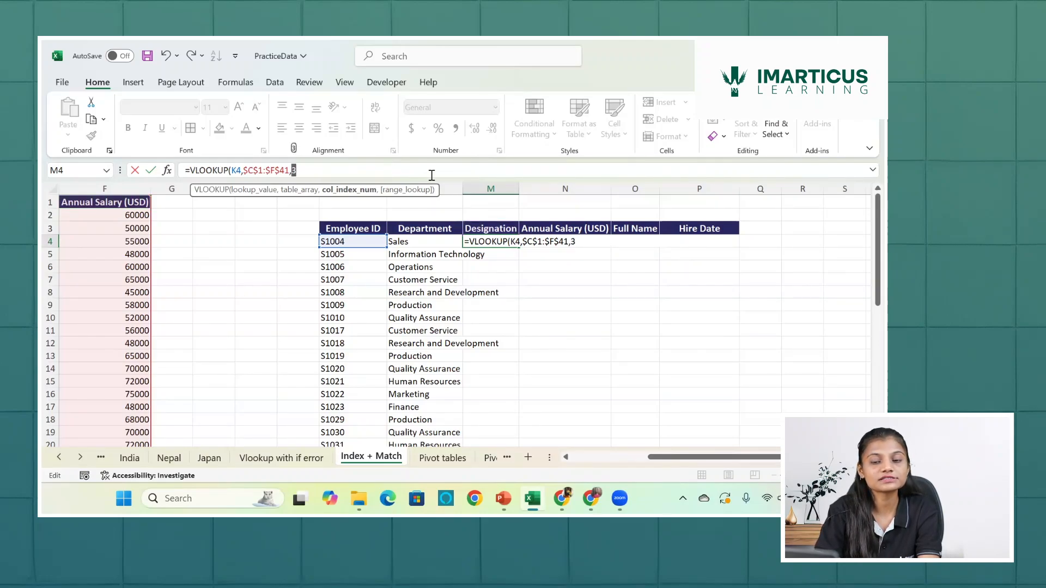
key(ctrl+z)
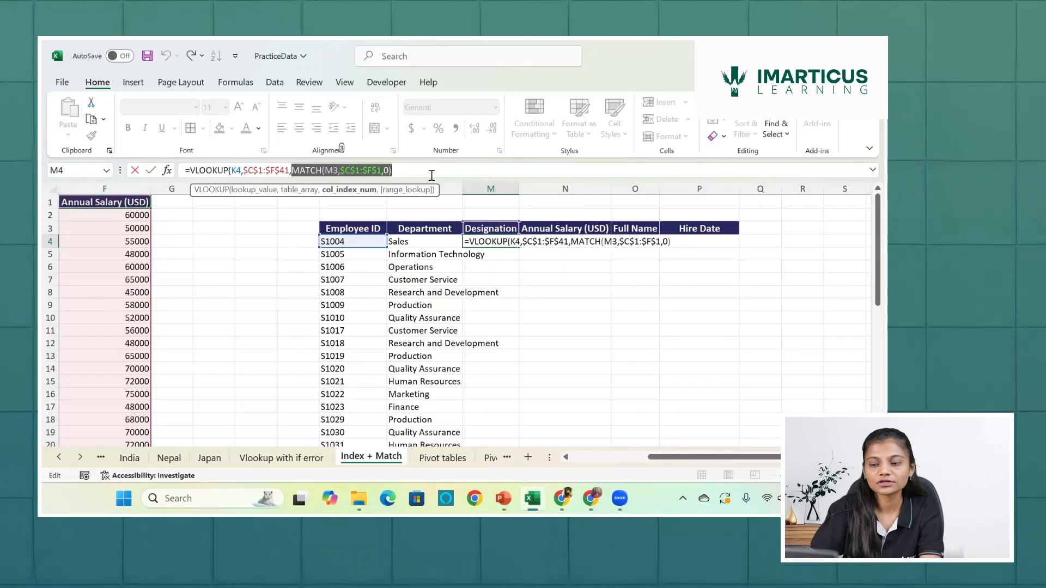
- Complete the M4 VLOOKUP with FALSE for an exact match, enter the formula and reselect the cell
click(432, 175)
text(,)
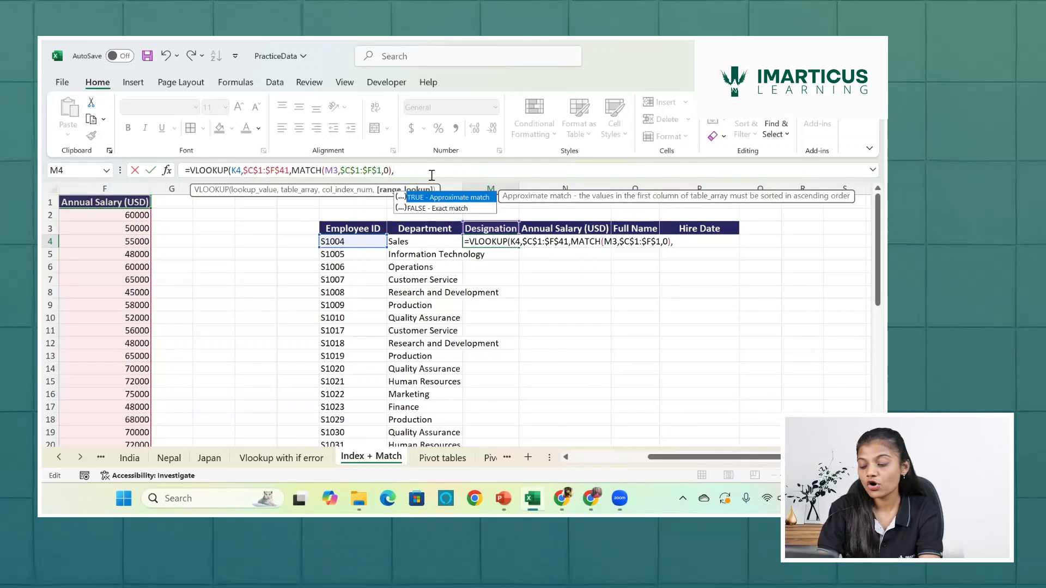
key(Down)
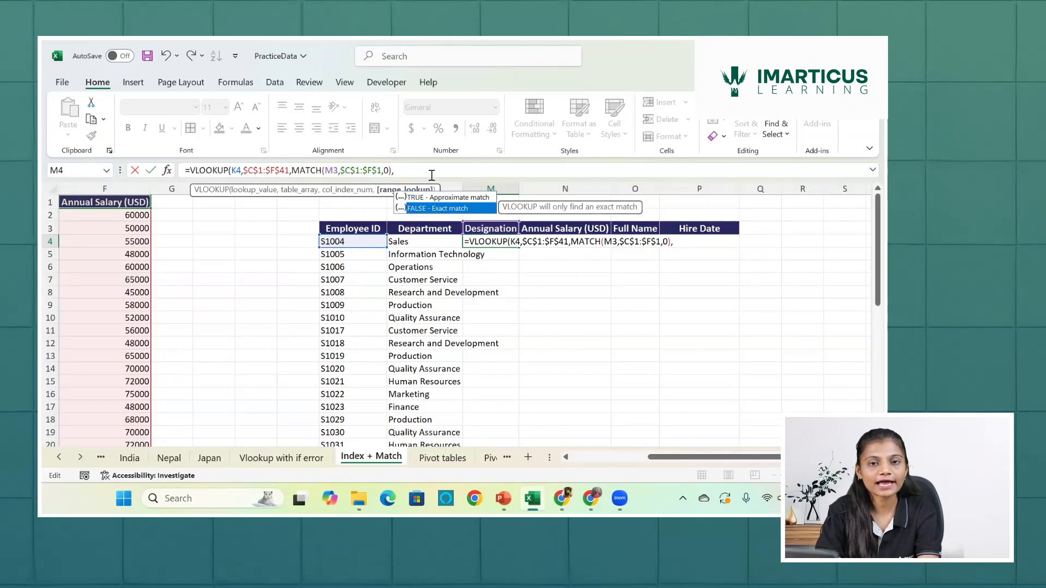
key(Tab)
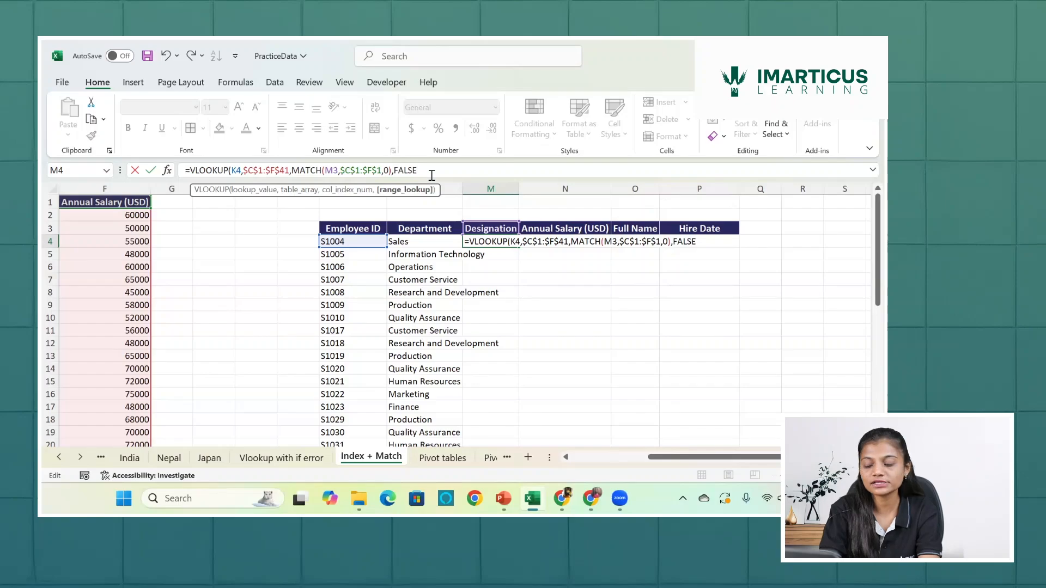
text())
key(Return)
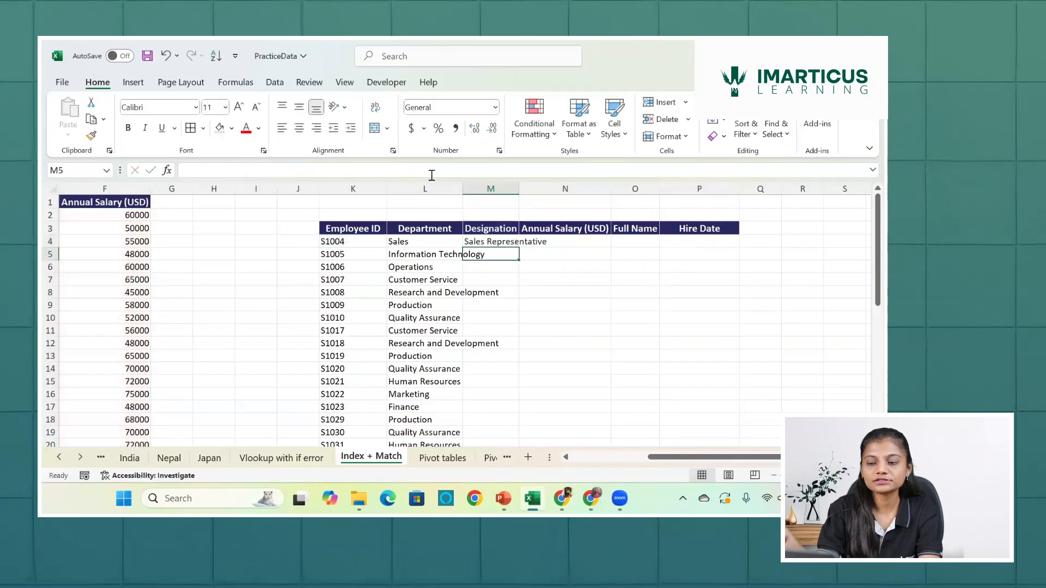
click(502, 245)
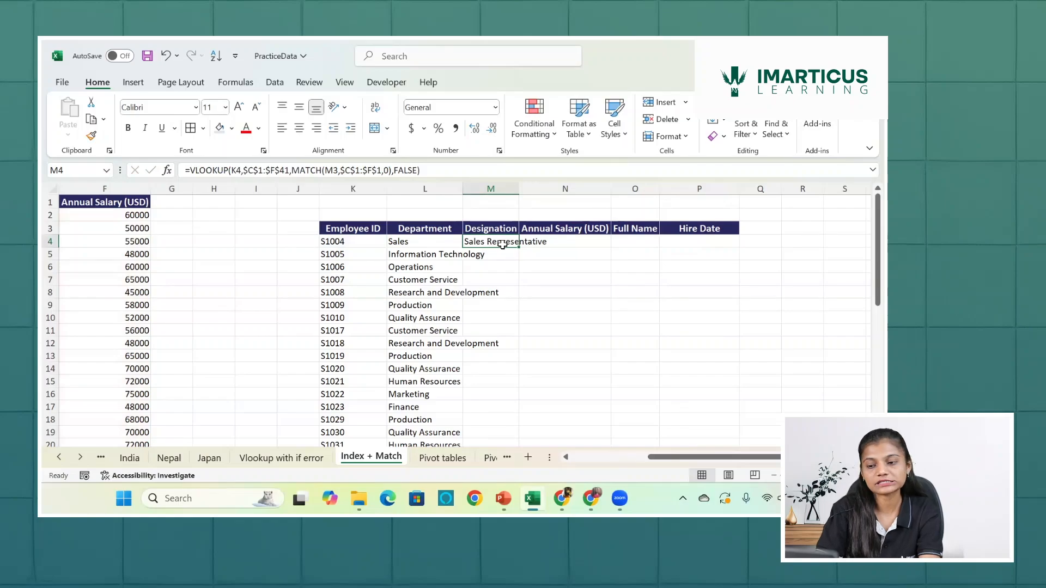
- Check the M4 Designation result against the matching employee's source record in E5
scroll(502, 246, left, 5)
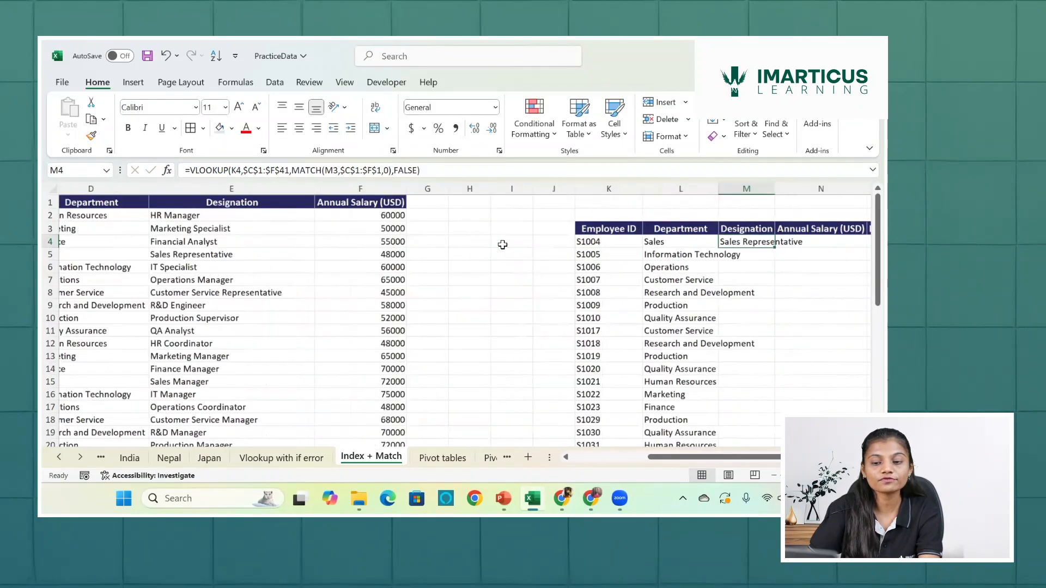
scroll(350, 257, left, 2)
click(461, 254)
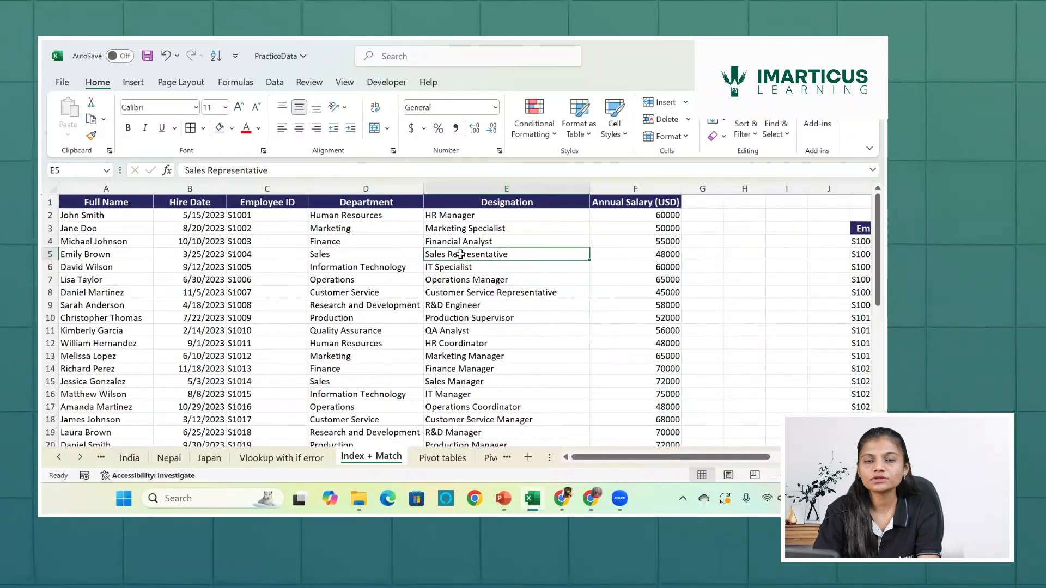
scroll(460, 255, right, 3)
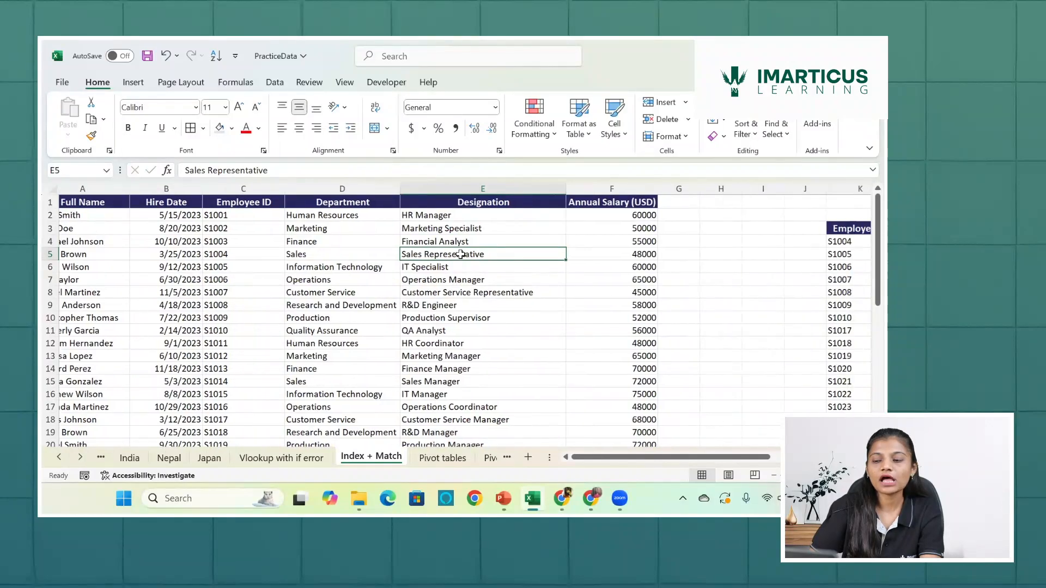
scroll(614, 222, right, 3)
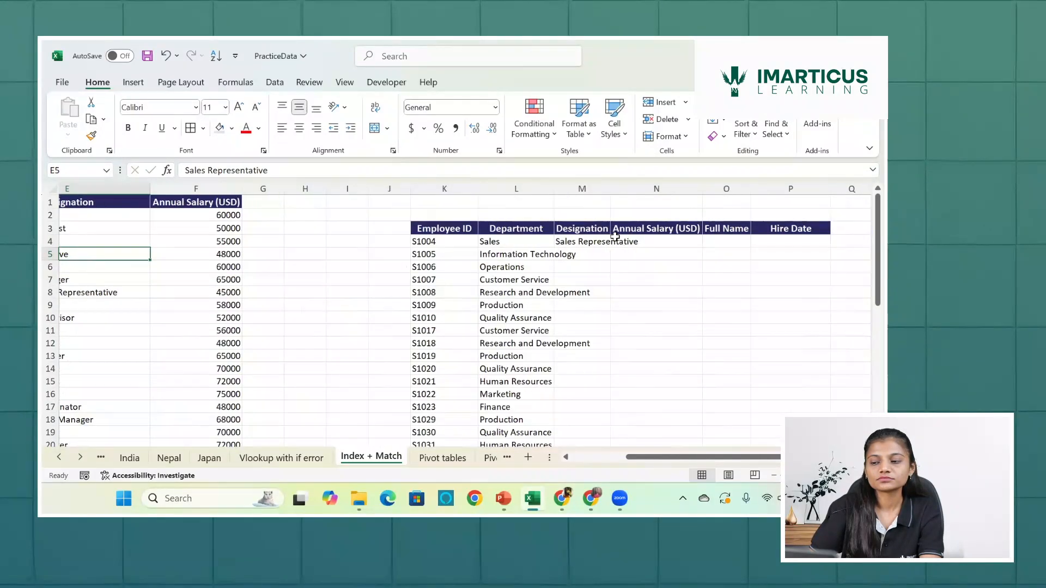
- Fill the M4 Designation formula down the column and reselect M4
click(503, 243)
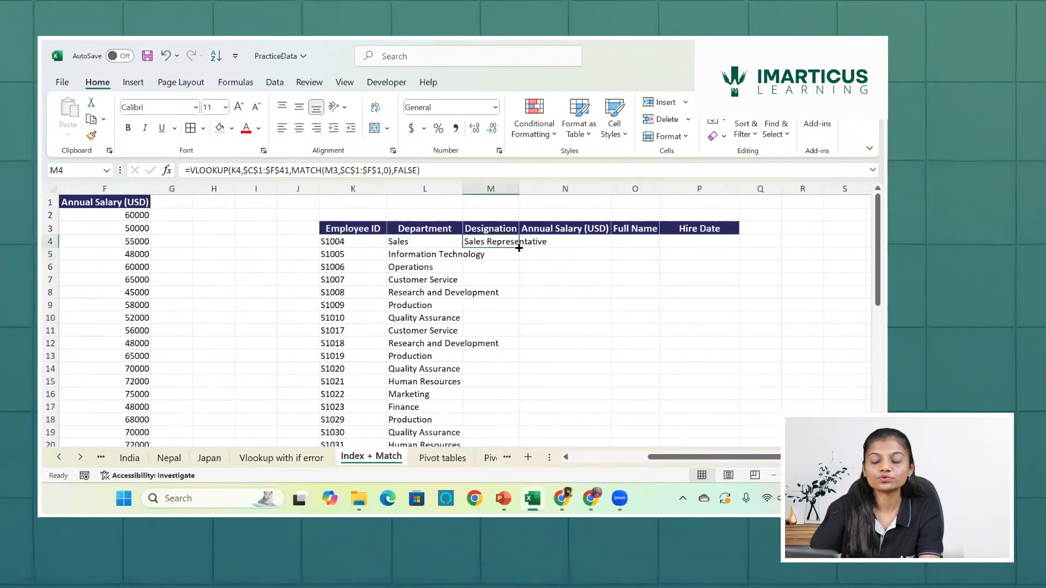
double_click(519, 248)
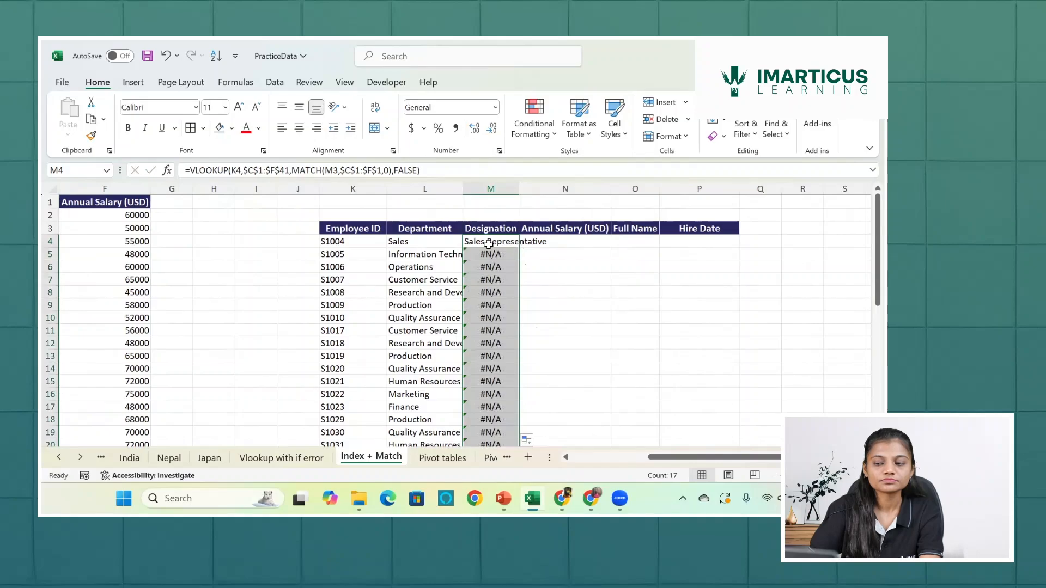
click(489, 245)
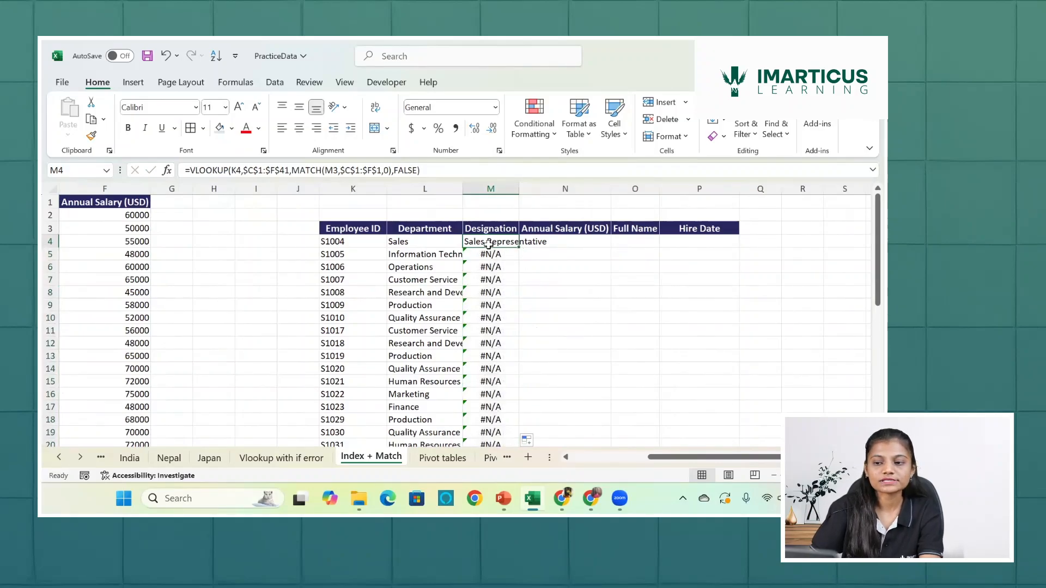
- Compare the M4 and M5 formulas, examining the MATCH function and its lookup value reference
double_click(489, 245)
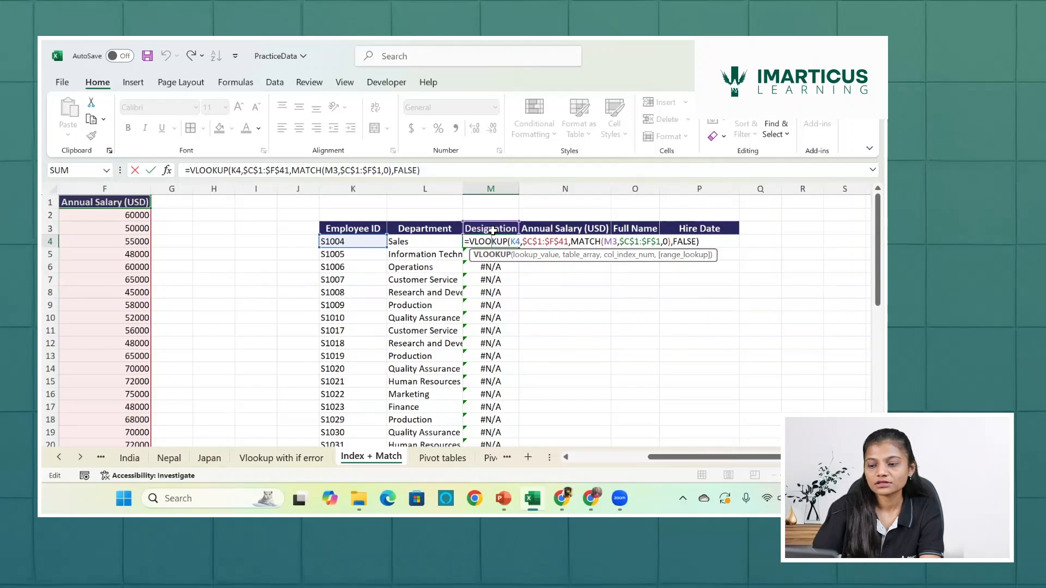
key(Return)
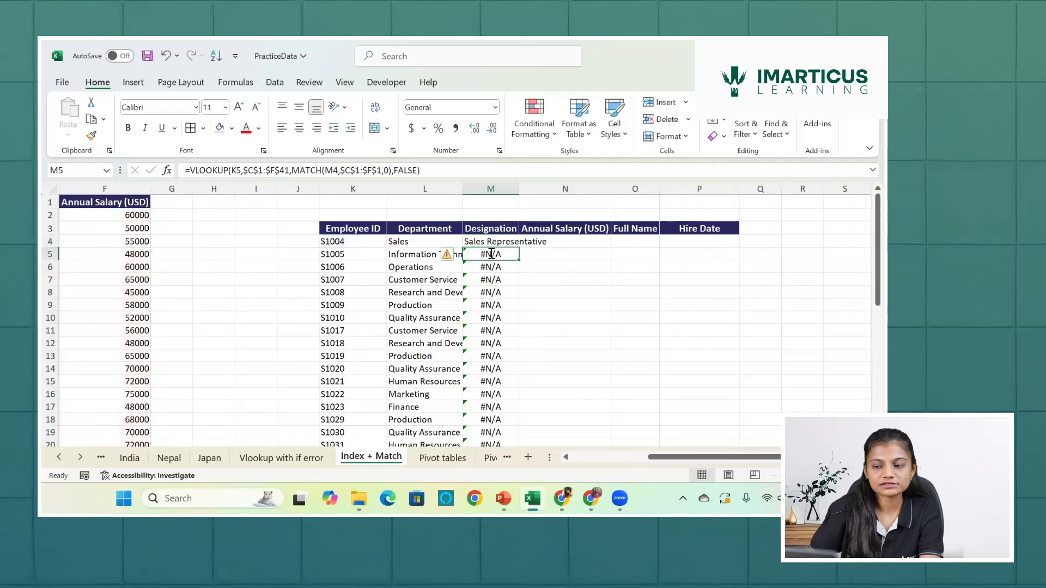
double_click(490, 254)
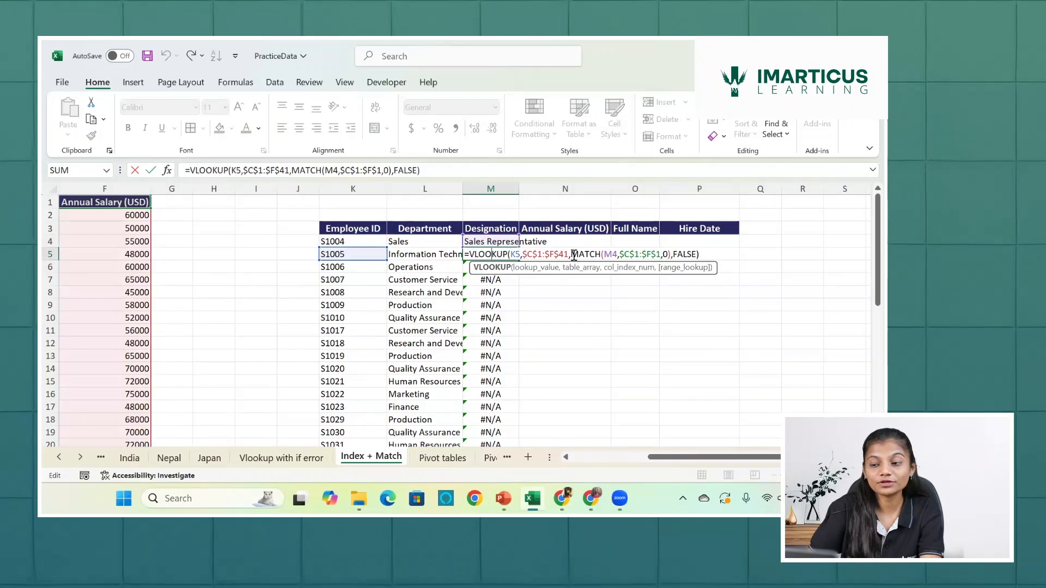
drag(570, 254, 670, 254)
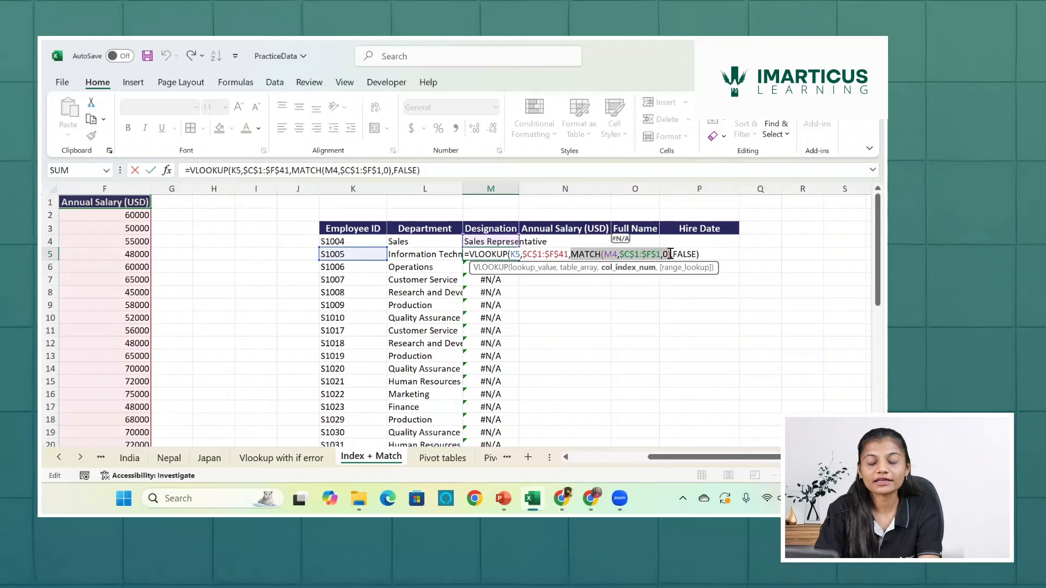
click(609, 253)
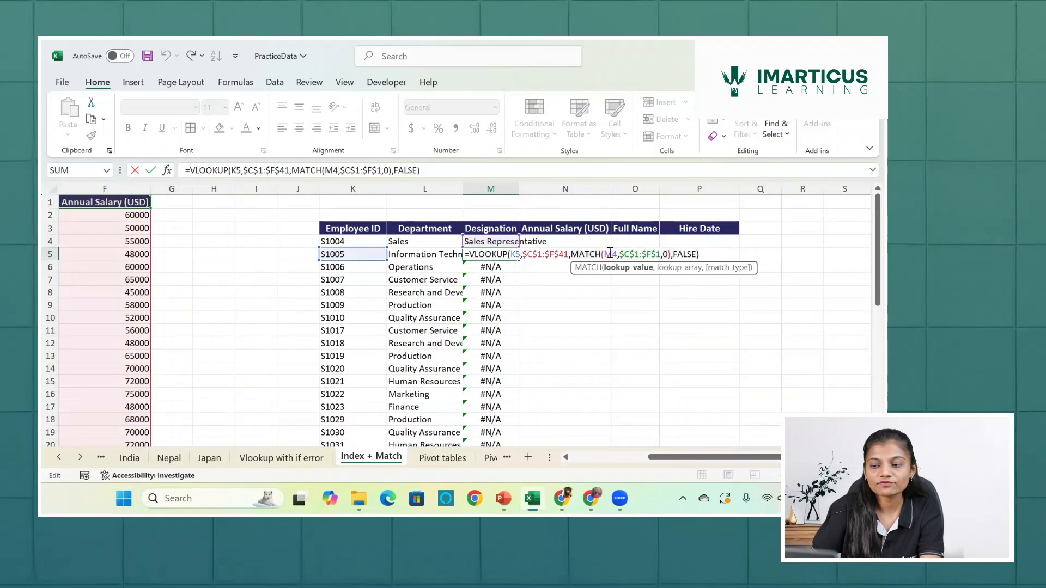
key(Return)
- Change the MATCH lookup value in M4 to the row-locked reference M$3 and fill the formula down the Designation column
click(498, 241)
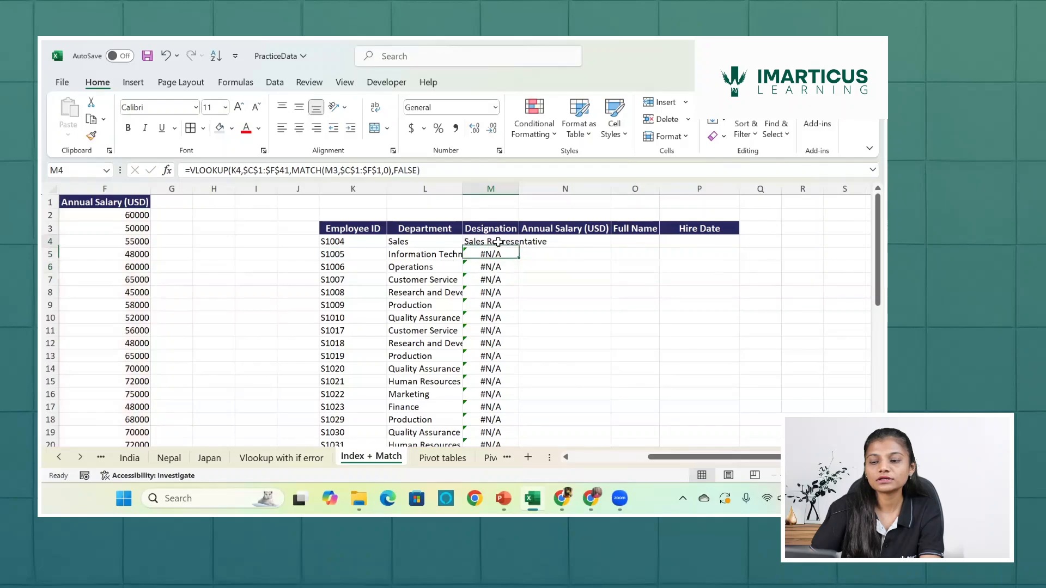
double_click(497, 242)
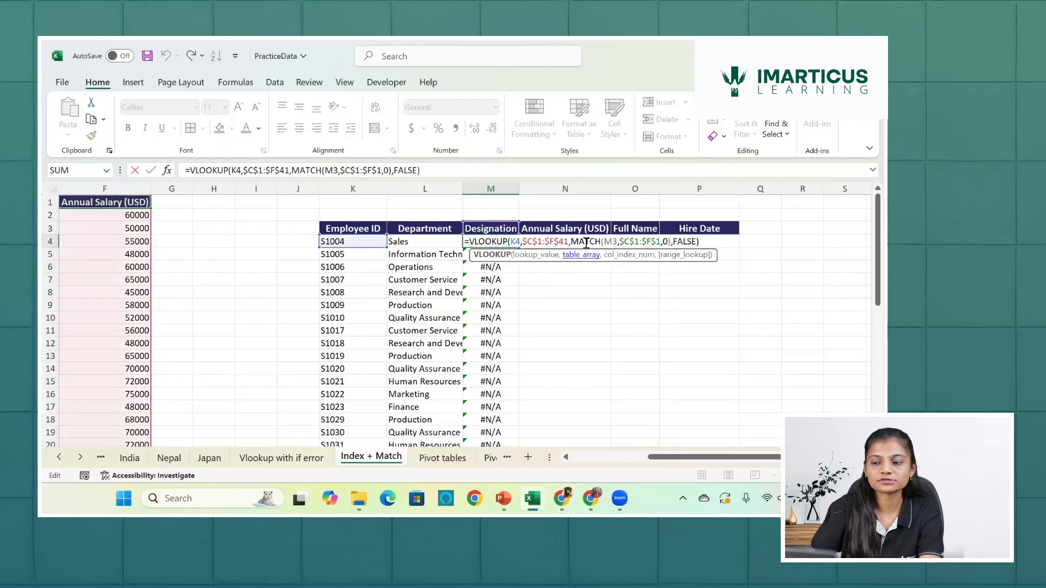
click(610, 242)
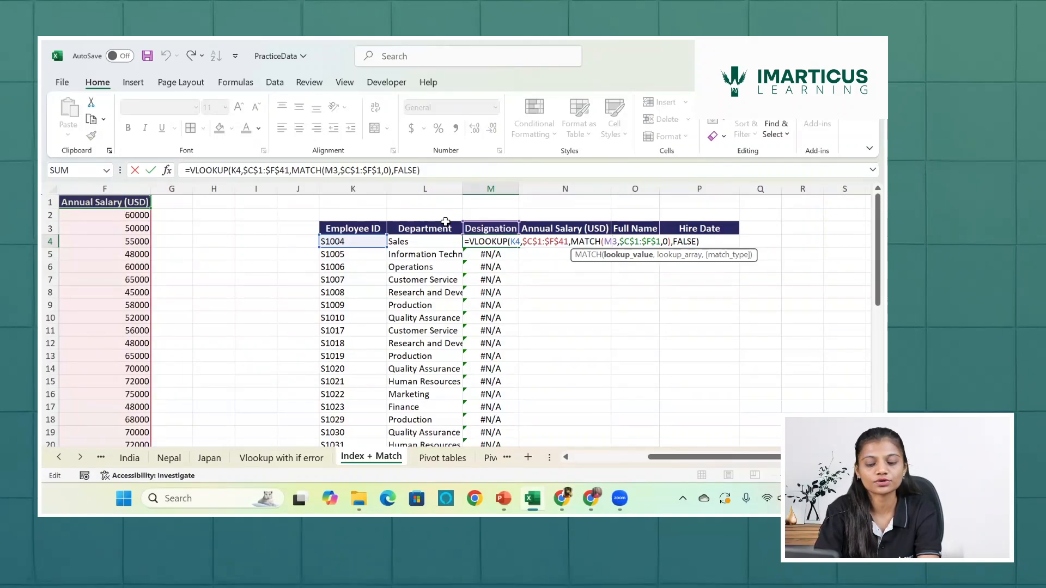
key(F4)
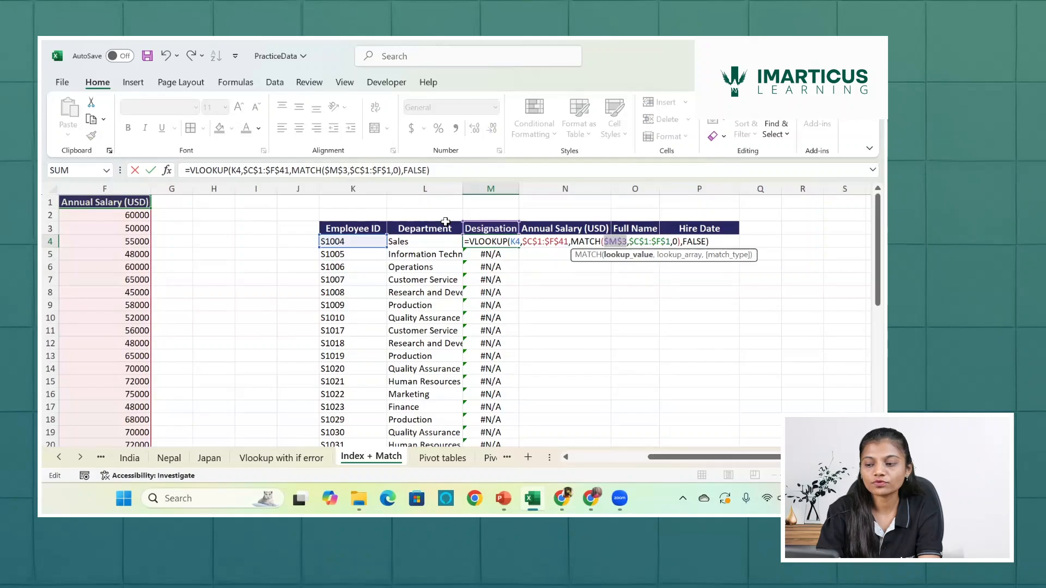
key(F4)
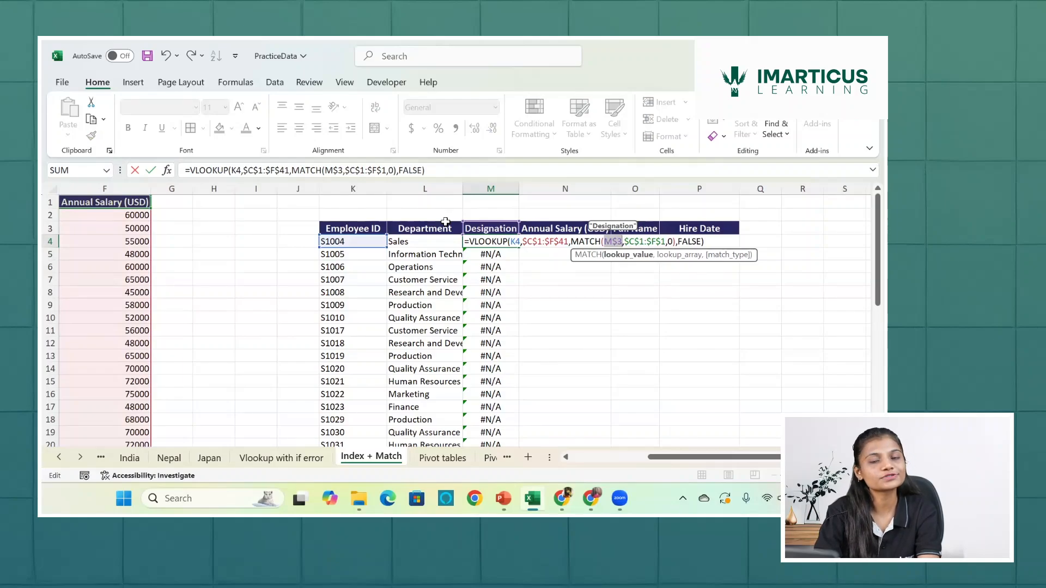
key(Return)
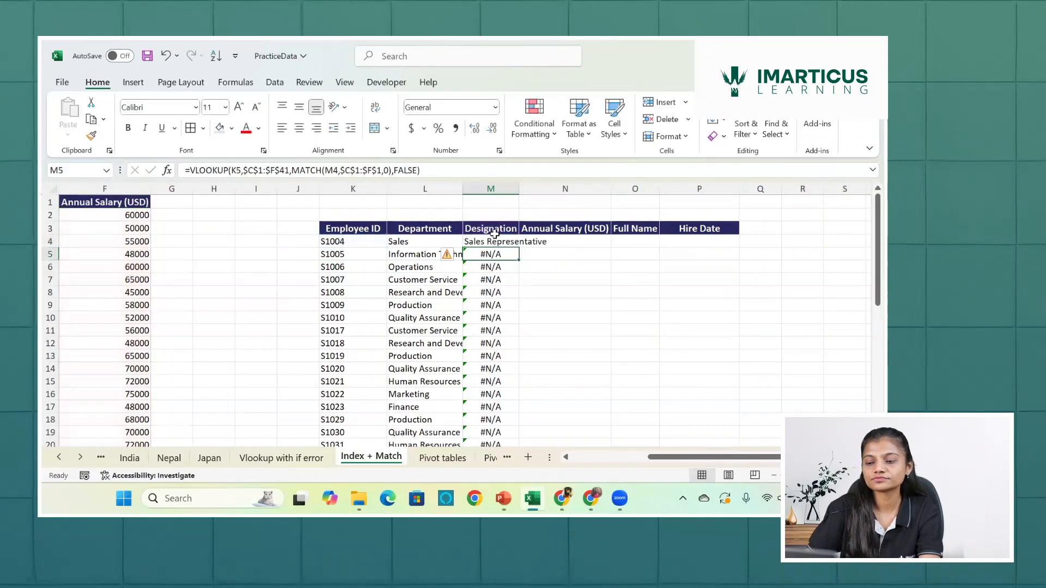
click(512, 244)
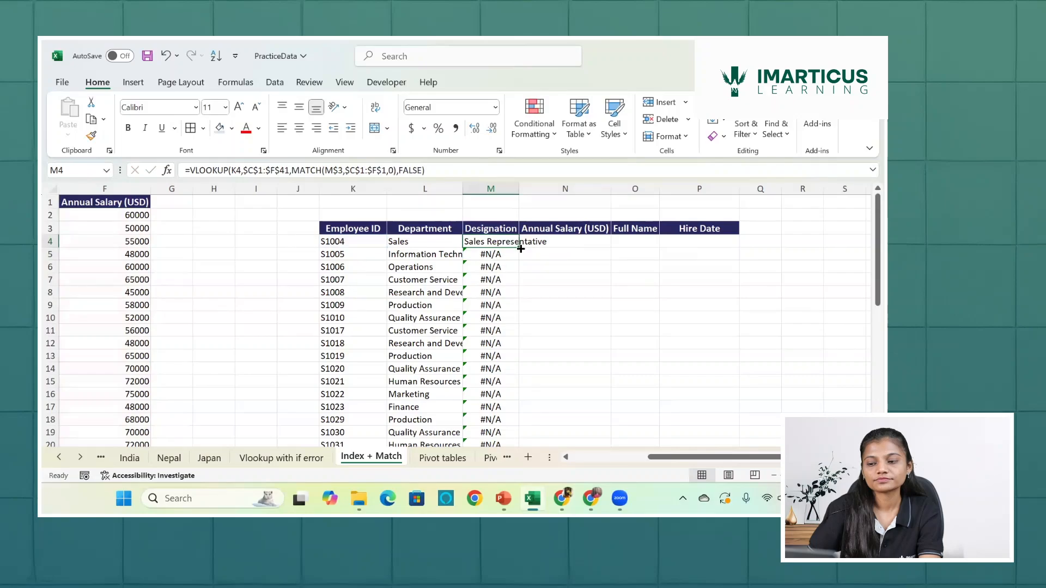
double_click(520, 247)
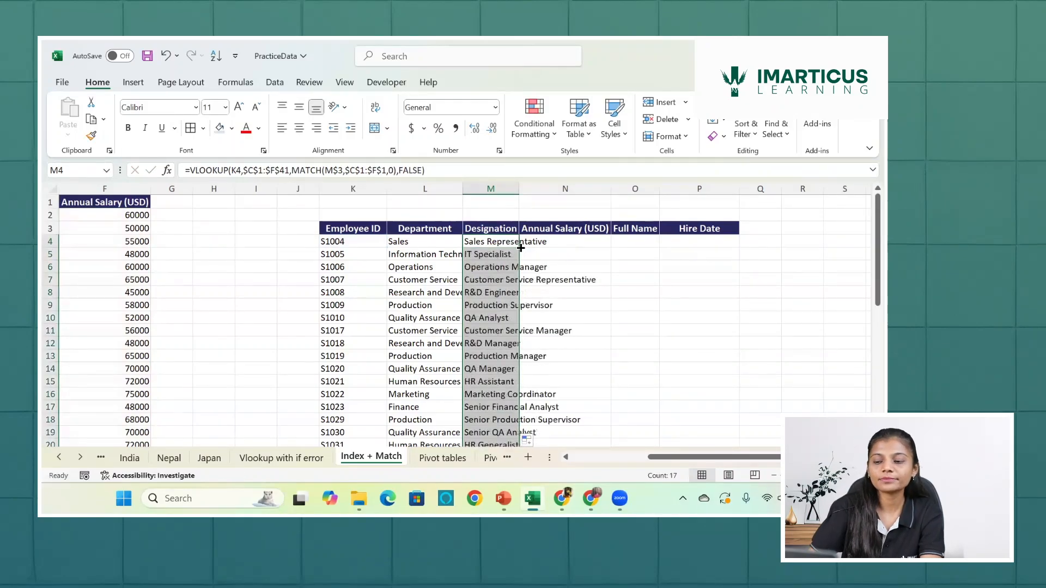
- Inspect the filled formulas in M5 and M6 to check their MATCH header reference
double_click(507, 253)
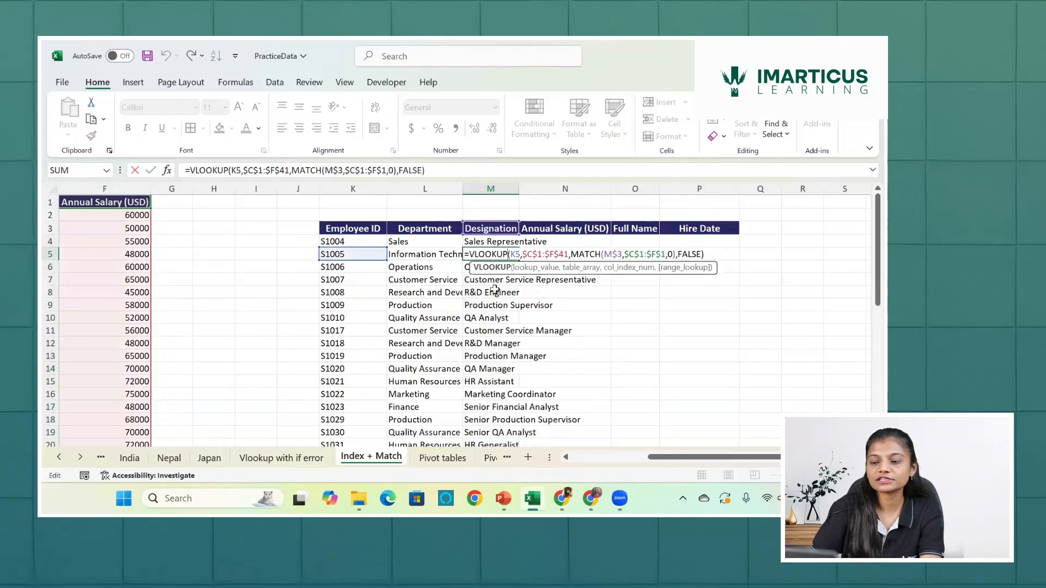
key(Return)
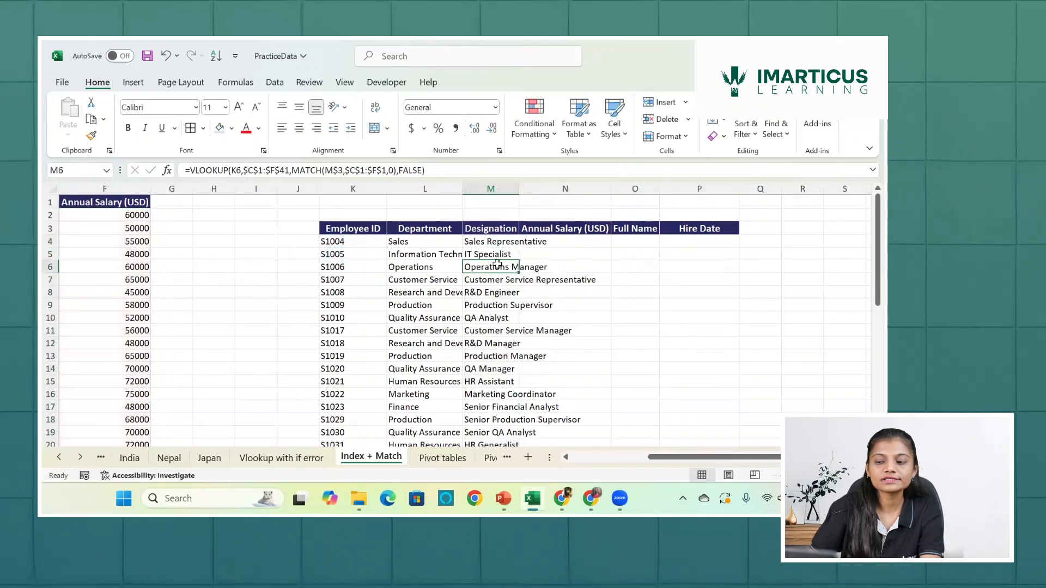
double_click(499, 266)
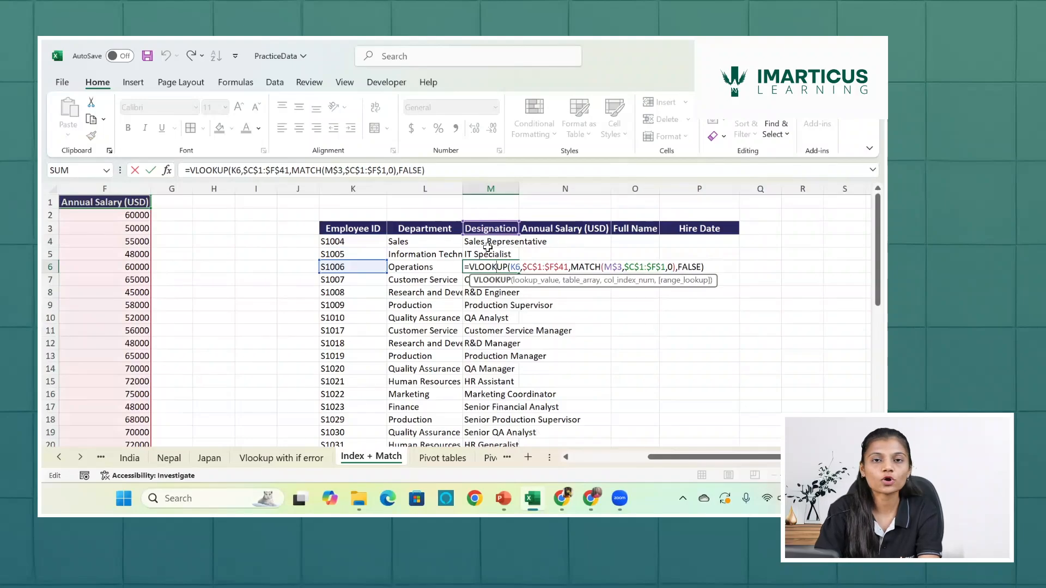
key(Return)
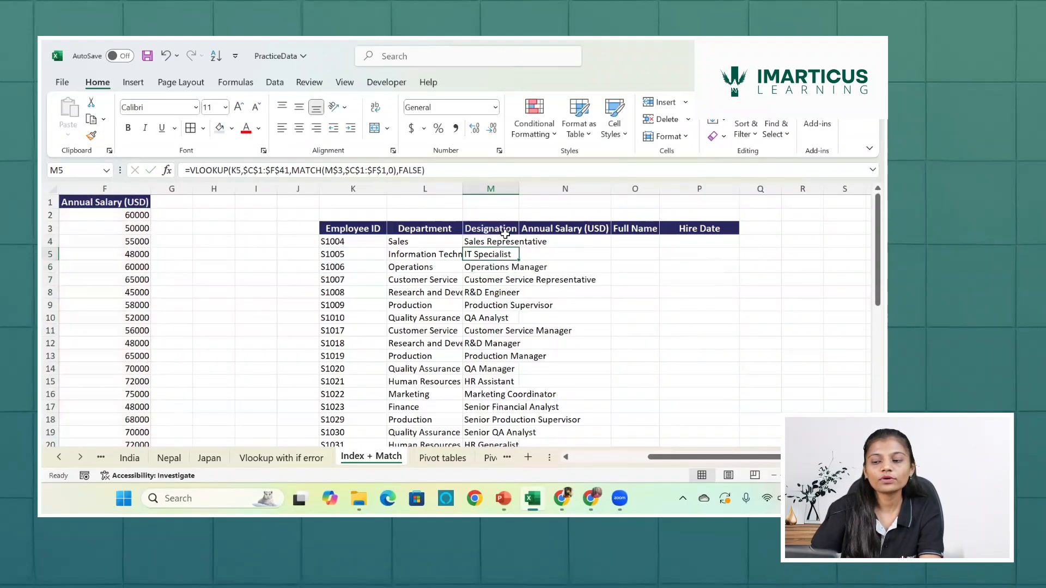
- Copy the M4 formula across into N4 under Annual Salary (USD) by filling right
click(500, 232)
click(510, 244)
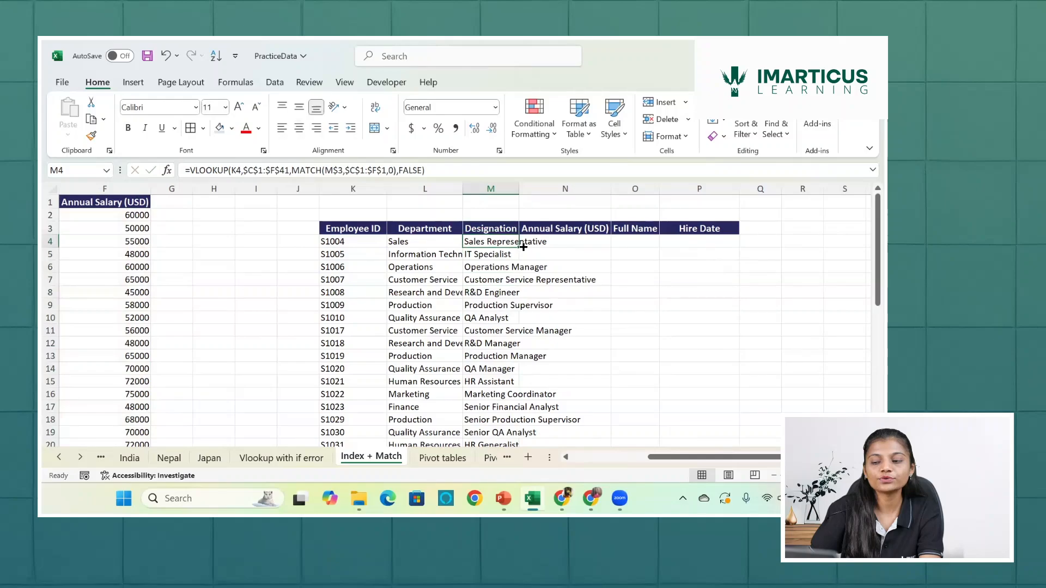
drag(537, 247, 611, 248)
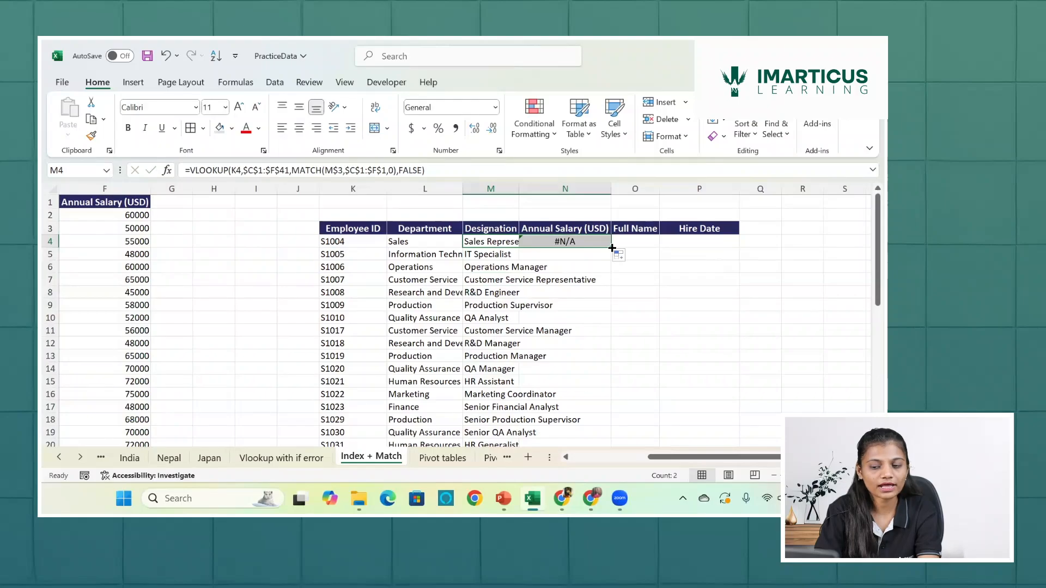
- Check the N4 result against the matching employee's annual salary in source cell F5
click(567, 241)
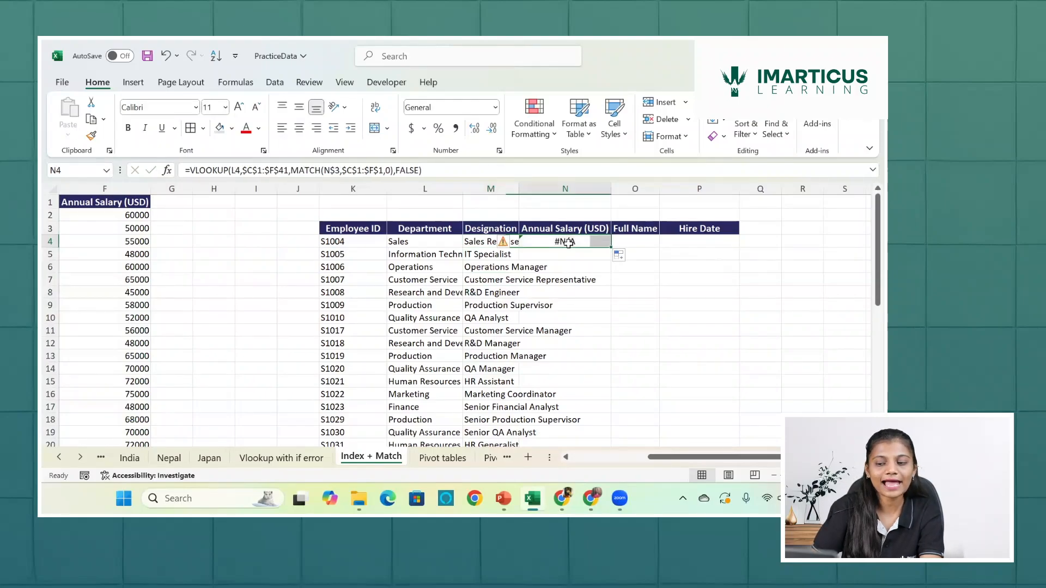
scroll(568, 244, left, 2)
scroll(568, 243, left, 5)
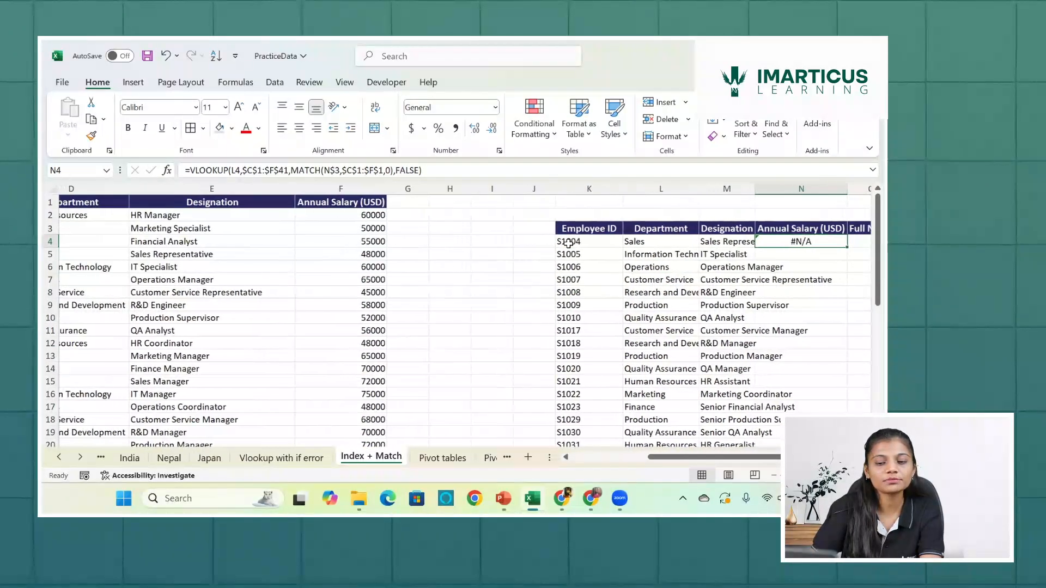
scroll(162, 311, right, 1)
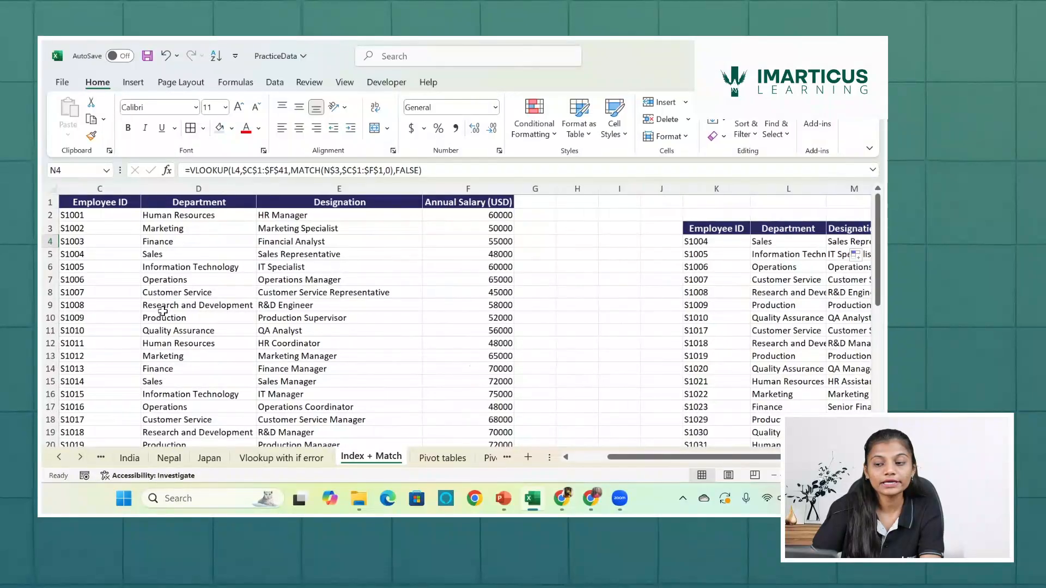
click(463, 253)
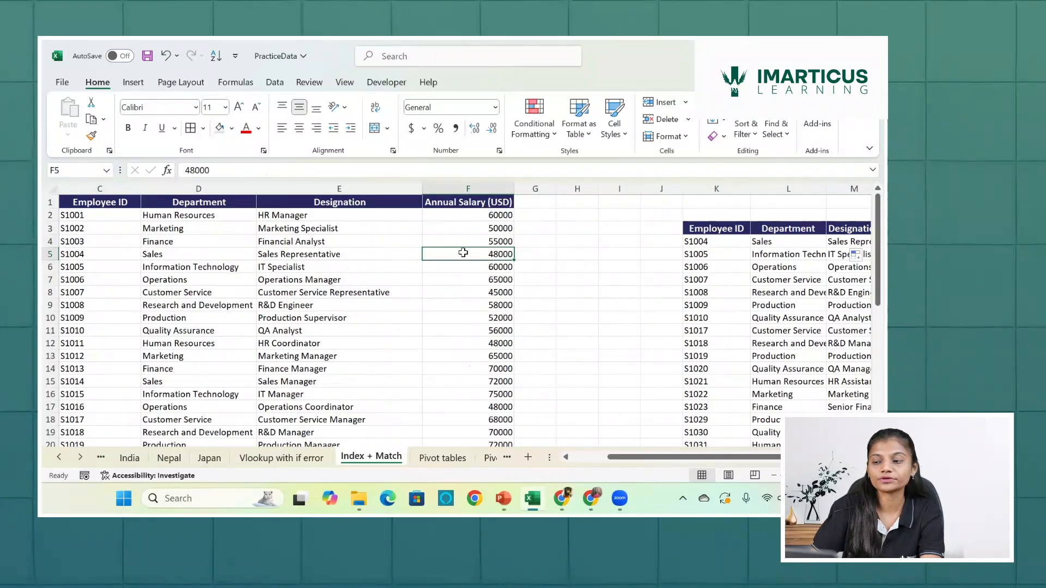
scroll(567, 241, right, 3)
- Examine the lookup value reference in the copied N4 formula
click(567, 240)
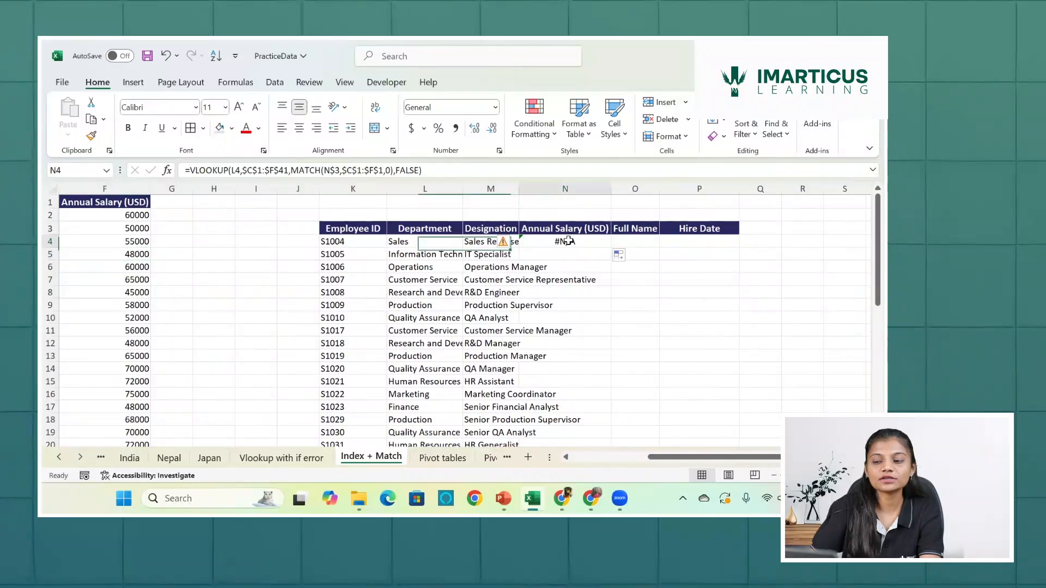
double_click(567, 241)
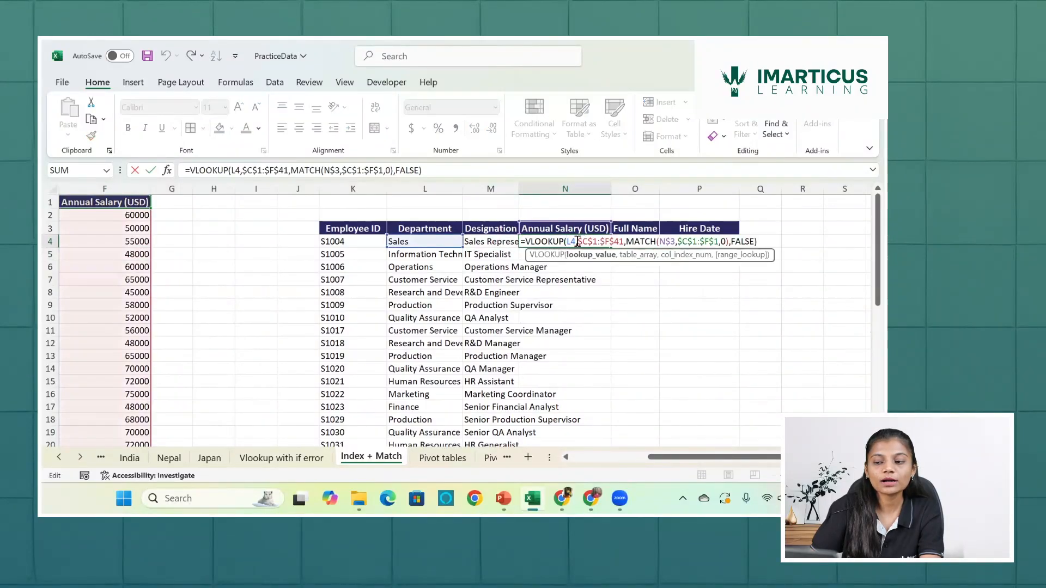
click(577, 241)
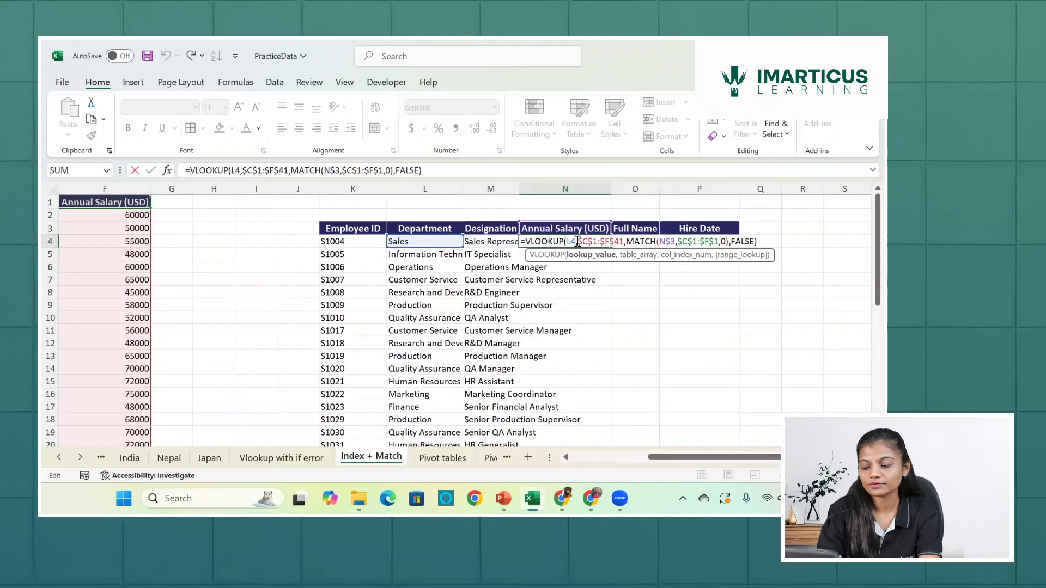
key(Return)
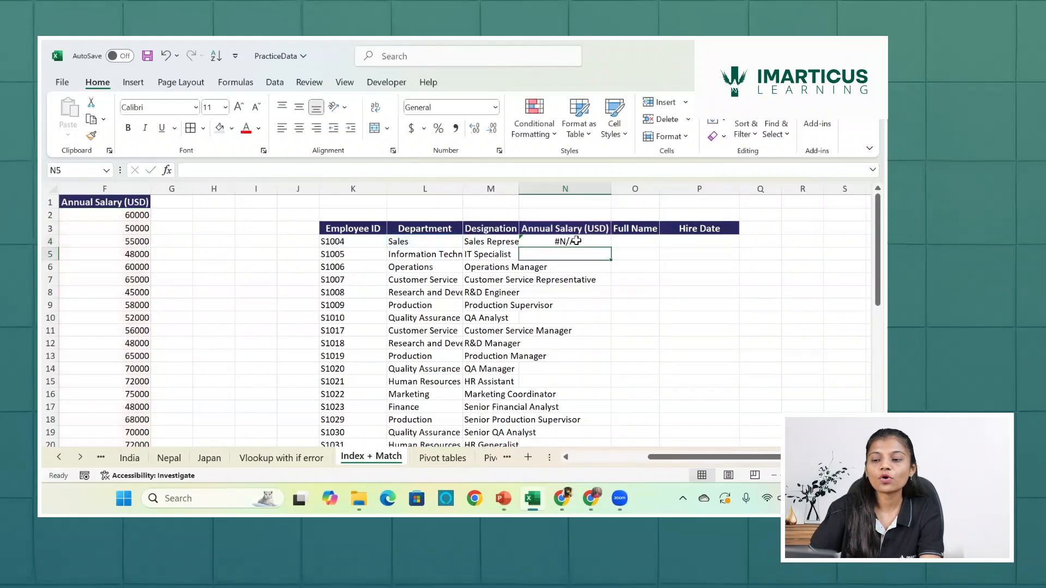
- Lock the lookup value's column in the M4 formula as $K4, and fill the formula right into N4
double_click(493, 242)
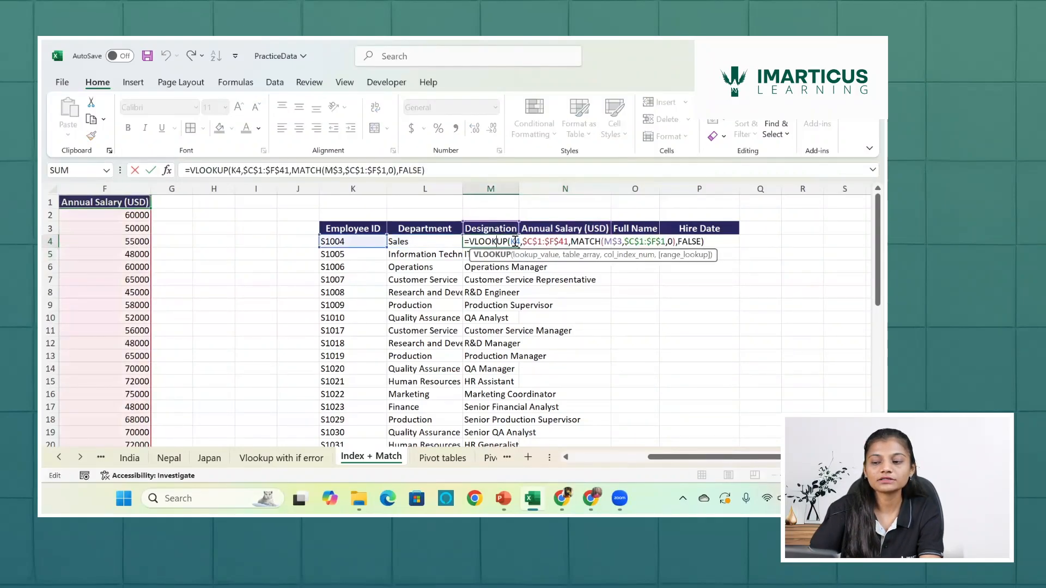
click(515, 241)
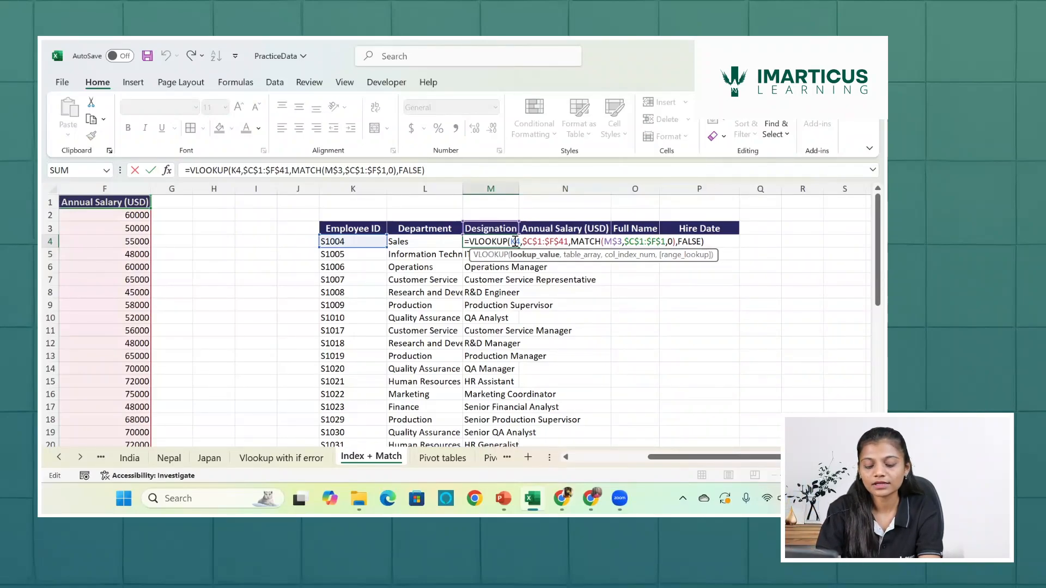
key(F4)
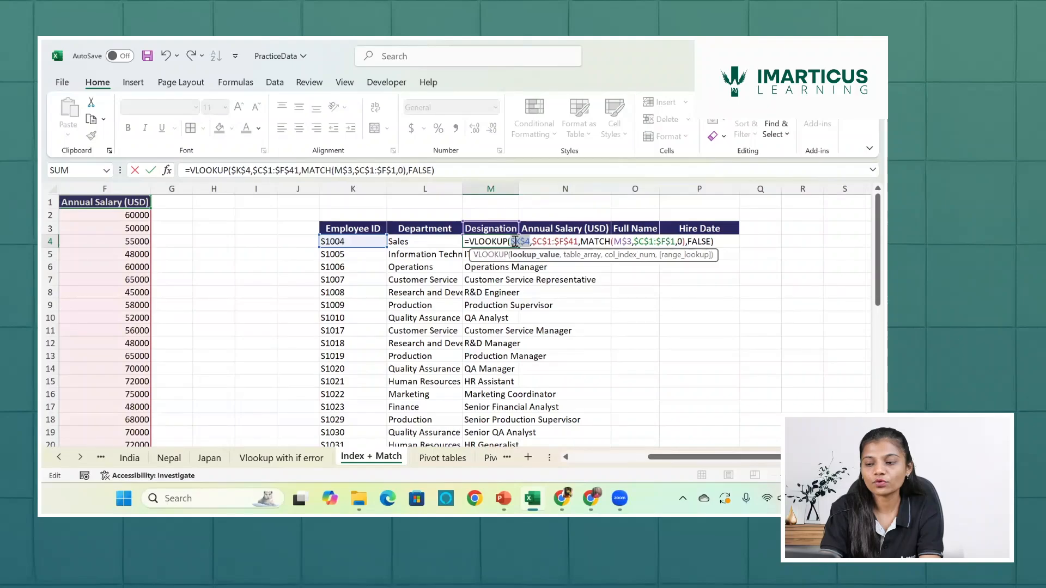
key(F4)
key(F4)
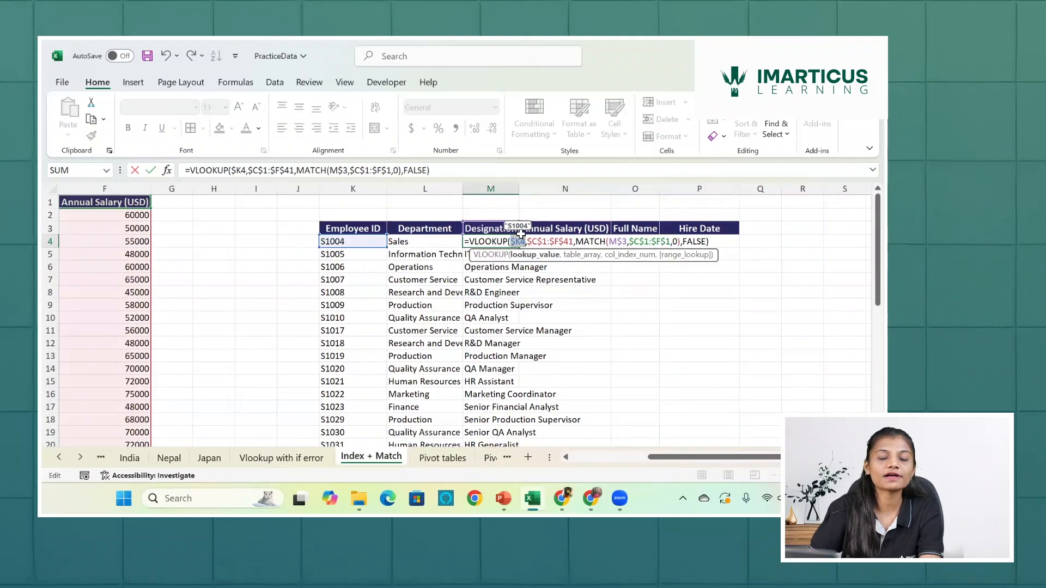
key(Return)
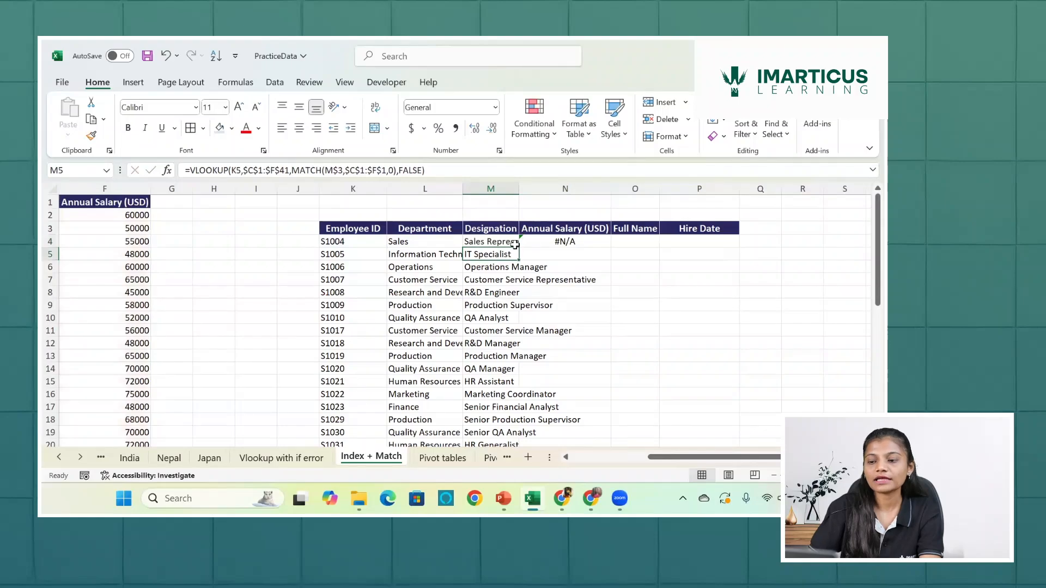
click(508, 238)
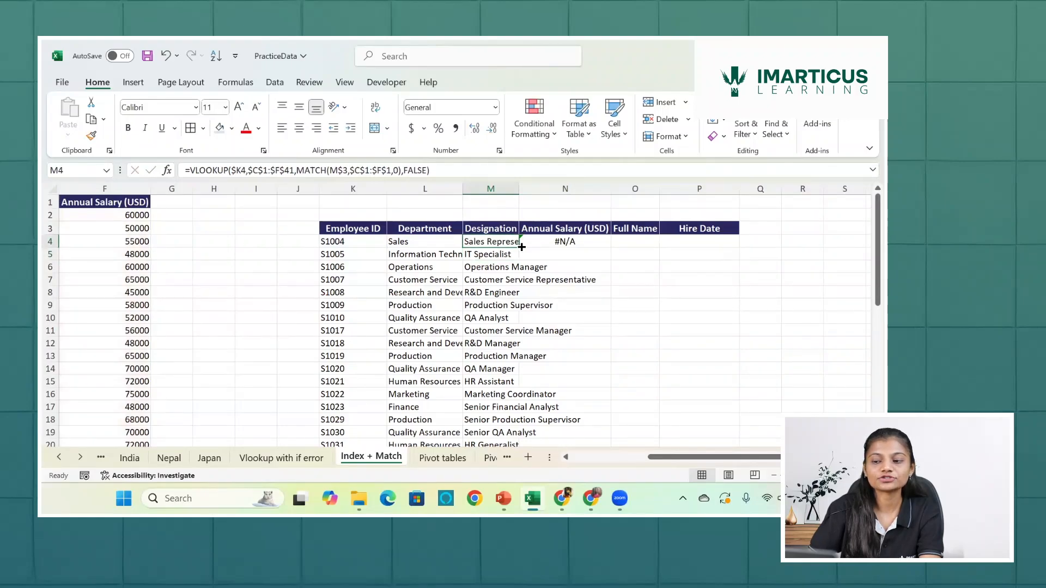
drag(519, 248, 584, 242)
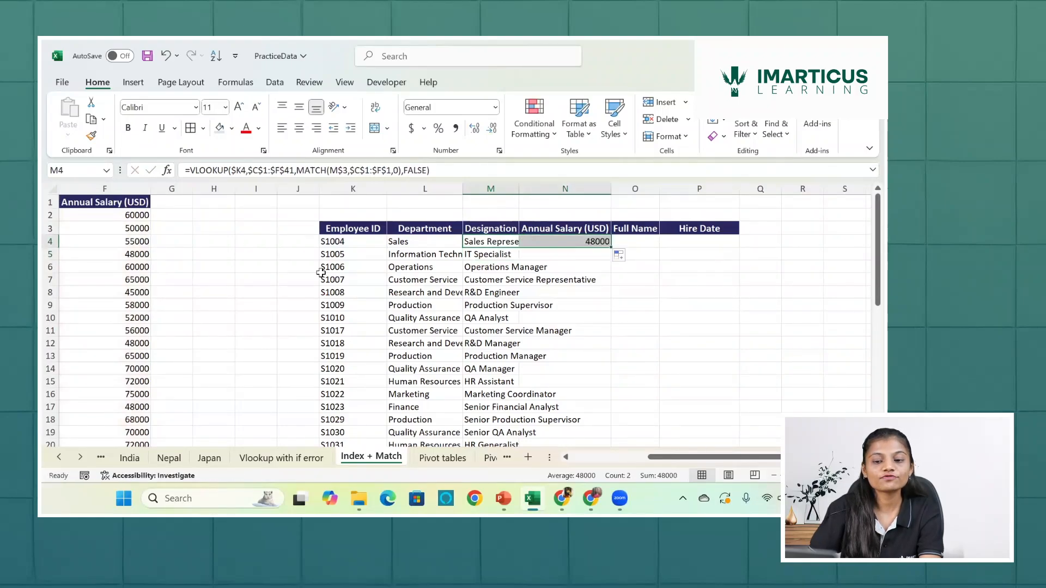
- Check the N4 result against the annual salary of employee S1004 in source cell F5
scroll(321, 273, left, 2)
scroll(321, 272, left, 5)
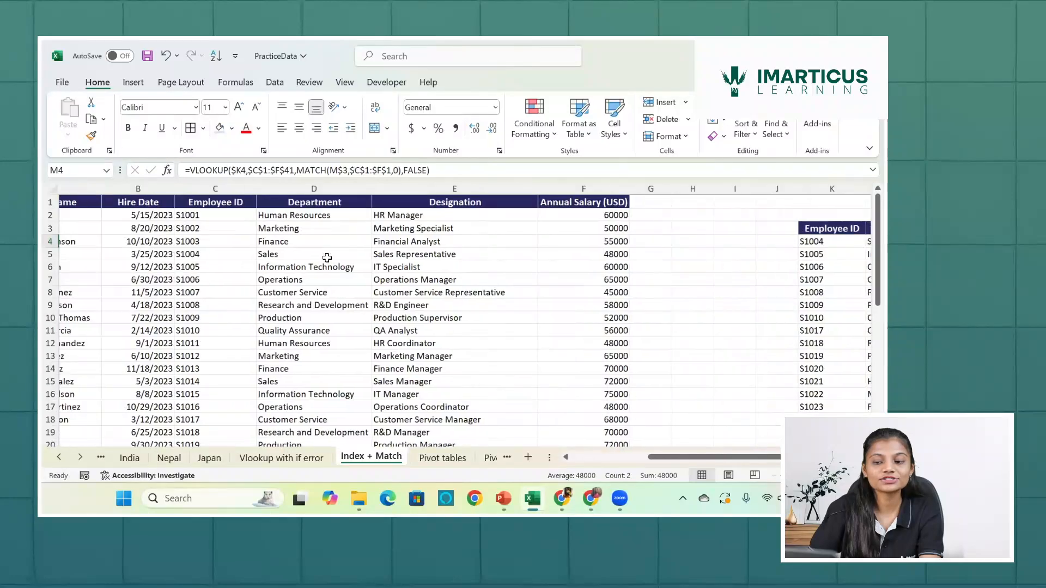
click(327, 258)
key(Right)
key(Right)
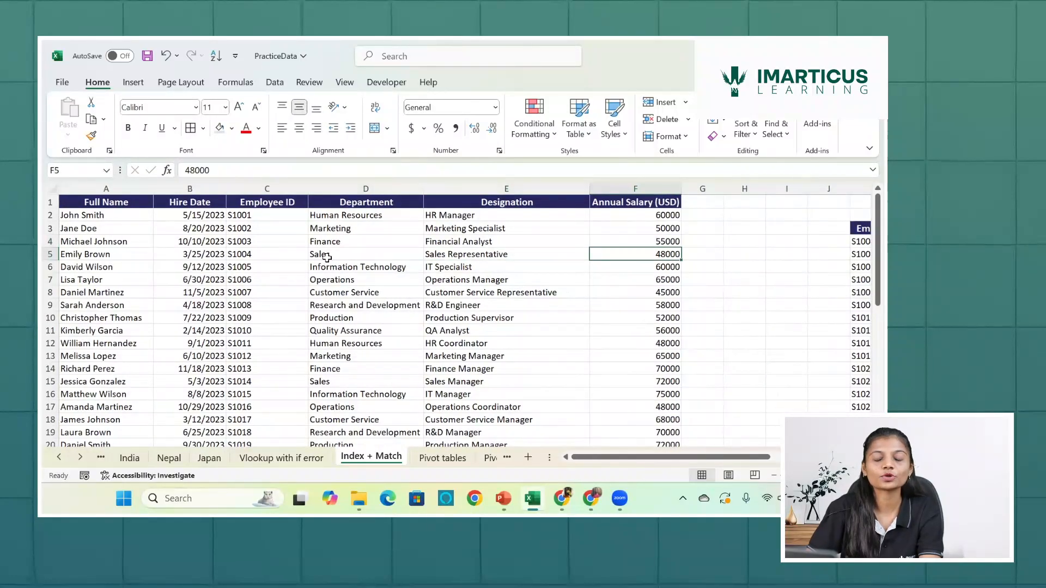
- Fill the N4 formula down the Annual Salary (USD) column for all listed employee IDs
scroll(376, 245, right, 5)
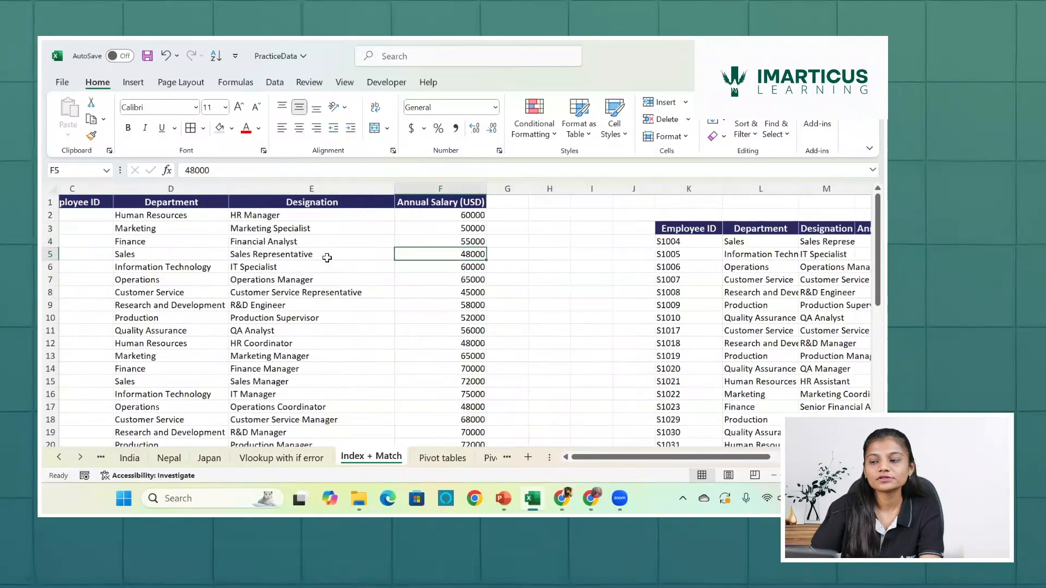
scroll(376, 244, right, 3)
click(606, 243)
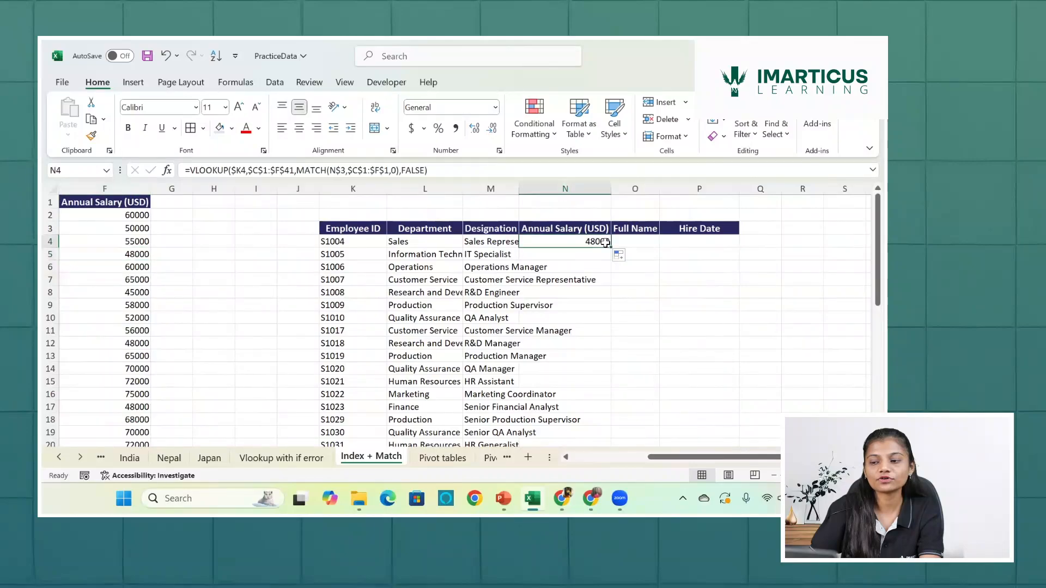
double_click(612, 248)
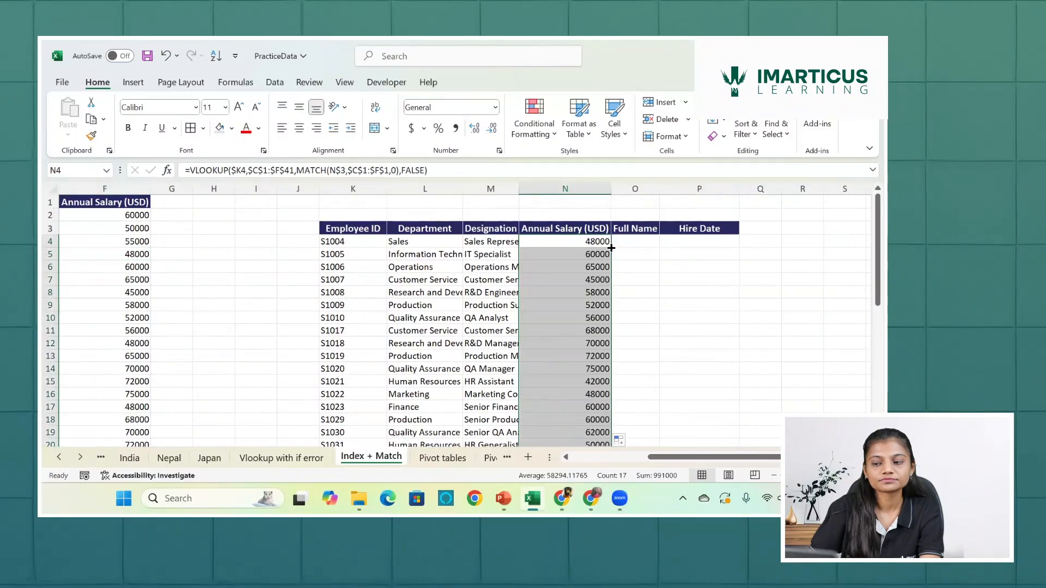
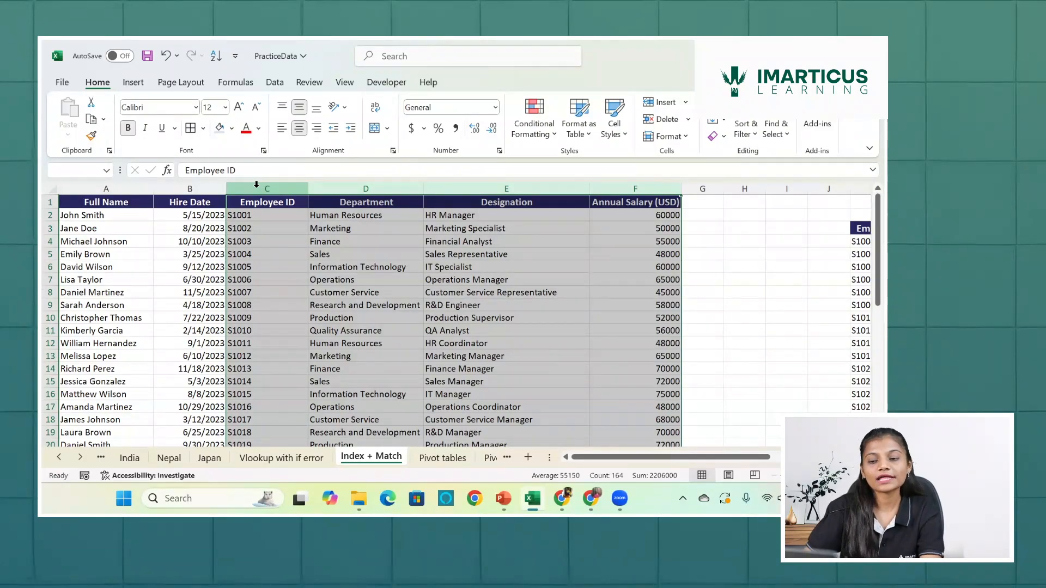
- Clear the formula from O4 under Full Name
scroll(376, 235, right, 5)
scroll(375, 236, left, 3)
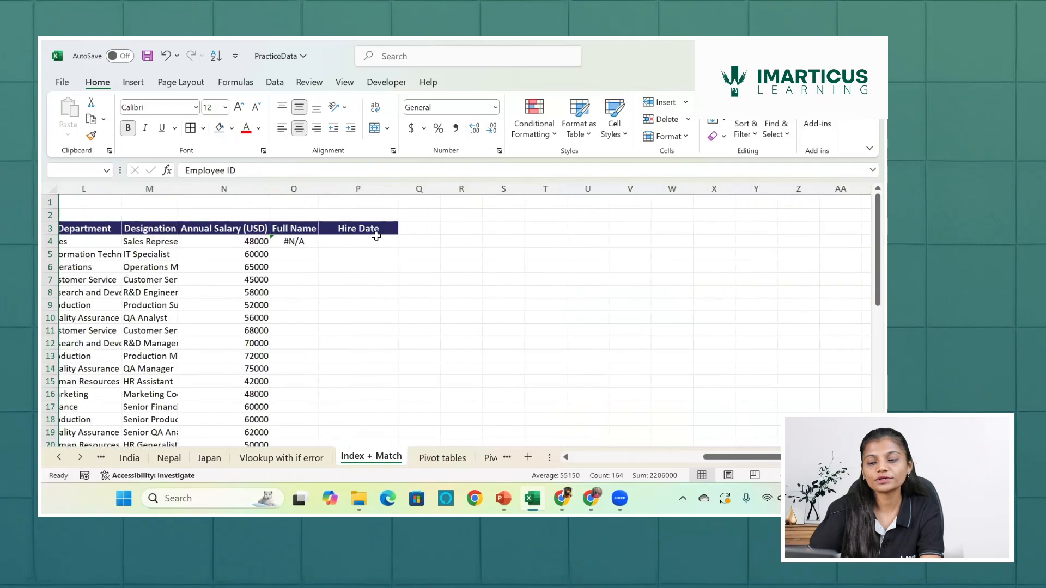
click(317, 242)
key(Delete)
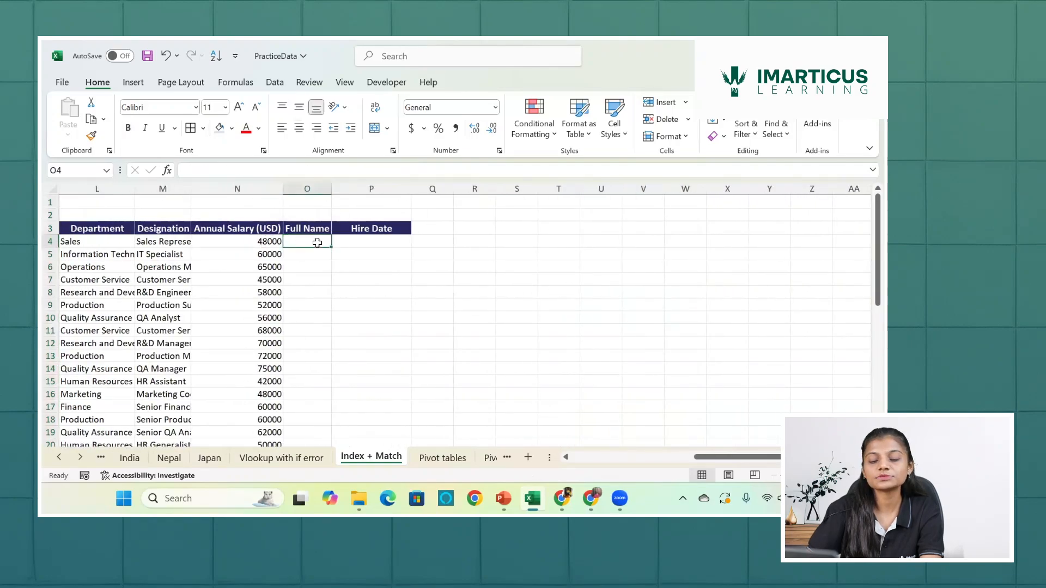
- Start a VLOOKUP formula in O4 with the Employee ID in K4 as the lookup value
text(=)
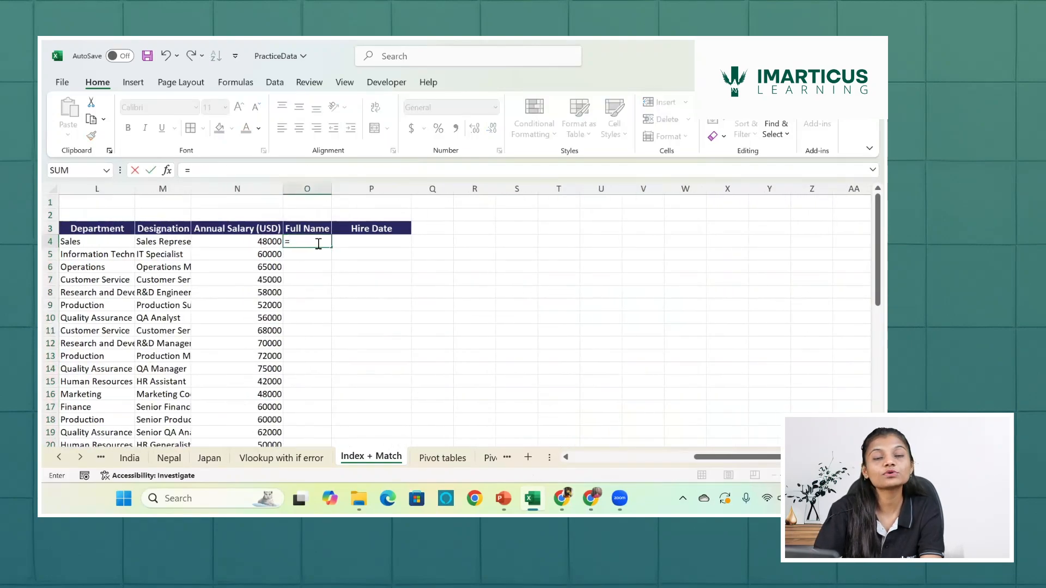
text(v)
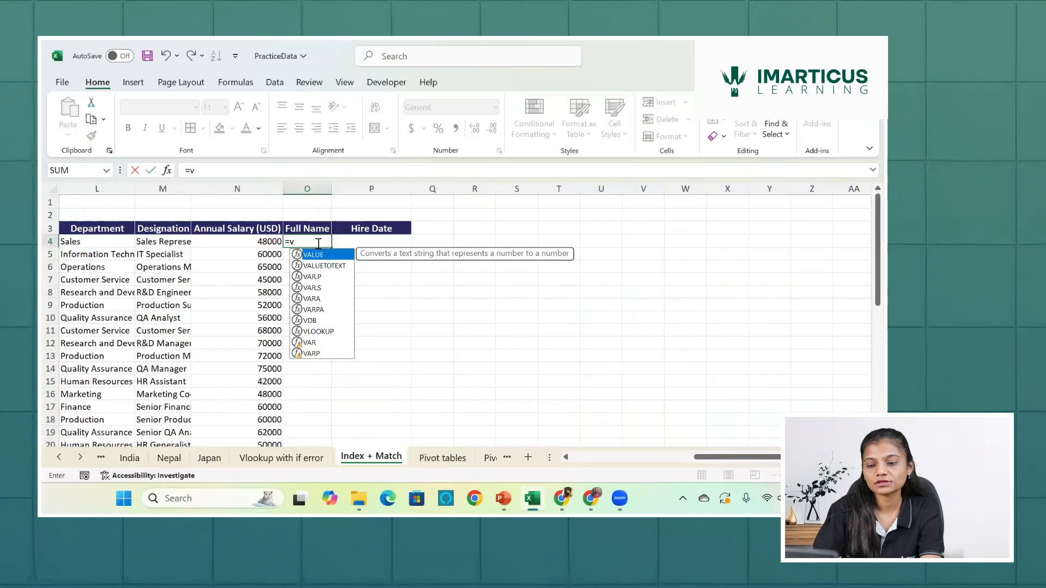
text(loo)
key(Tab)
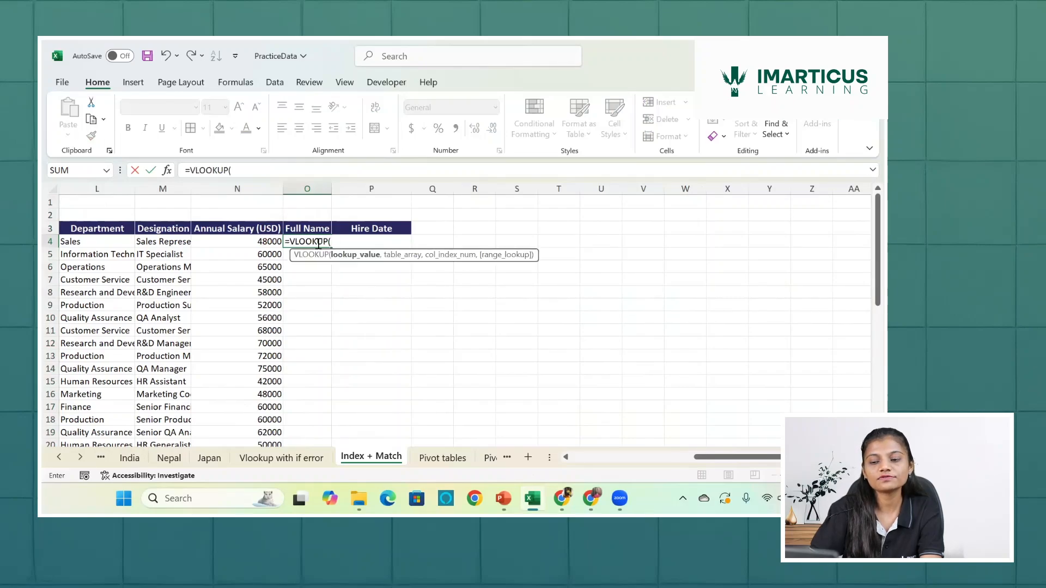
scroll(156, 239, left, 3)
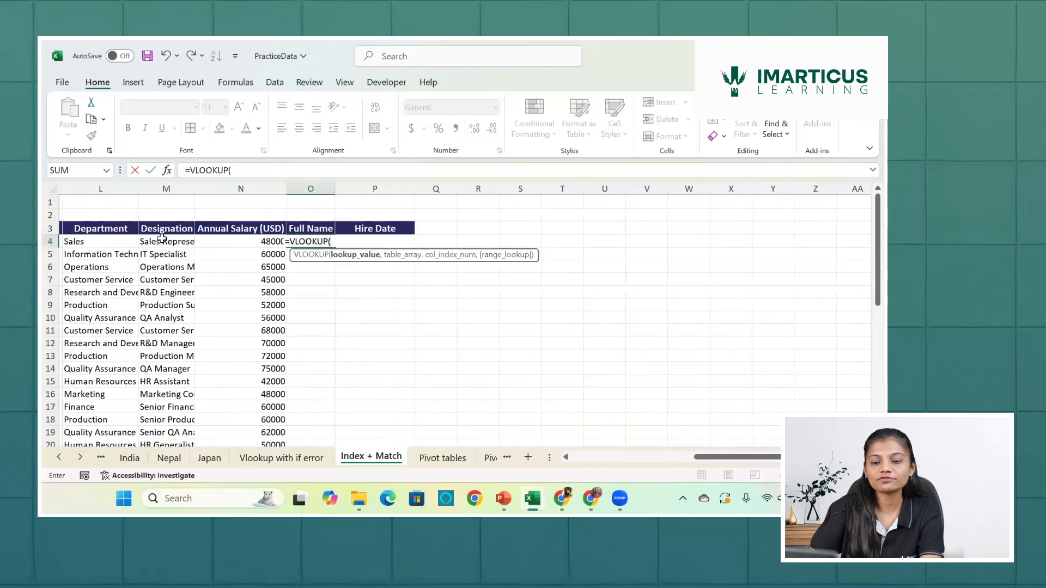
click(157, 239)
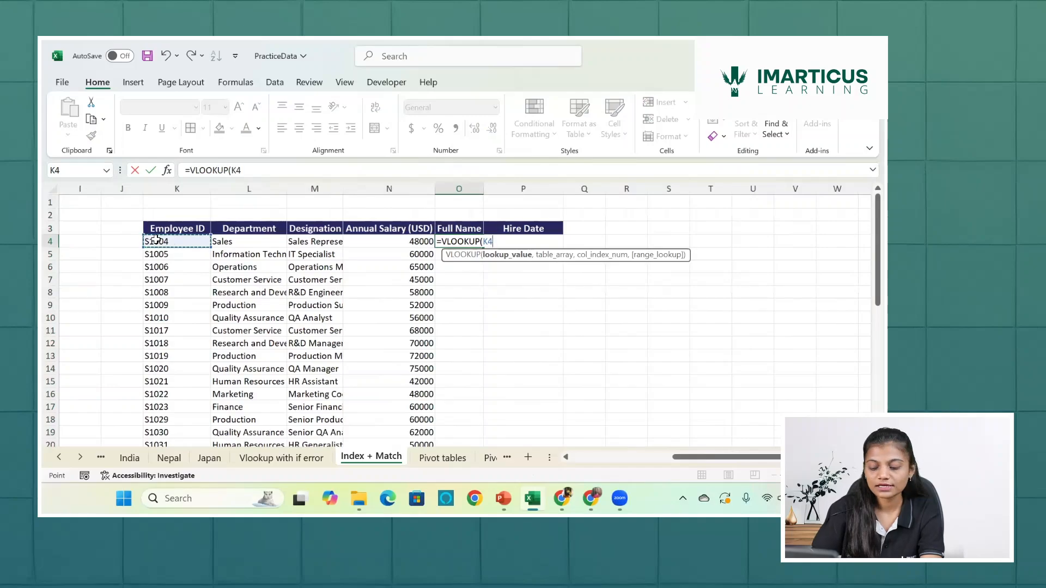
text(,)
- Set the VLOOKUP table array to the Full Name through Employee ID columns as the absolute range $A$1:$C$41
scroll(156, 240, left, 5)
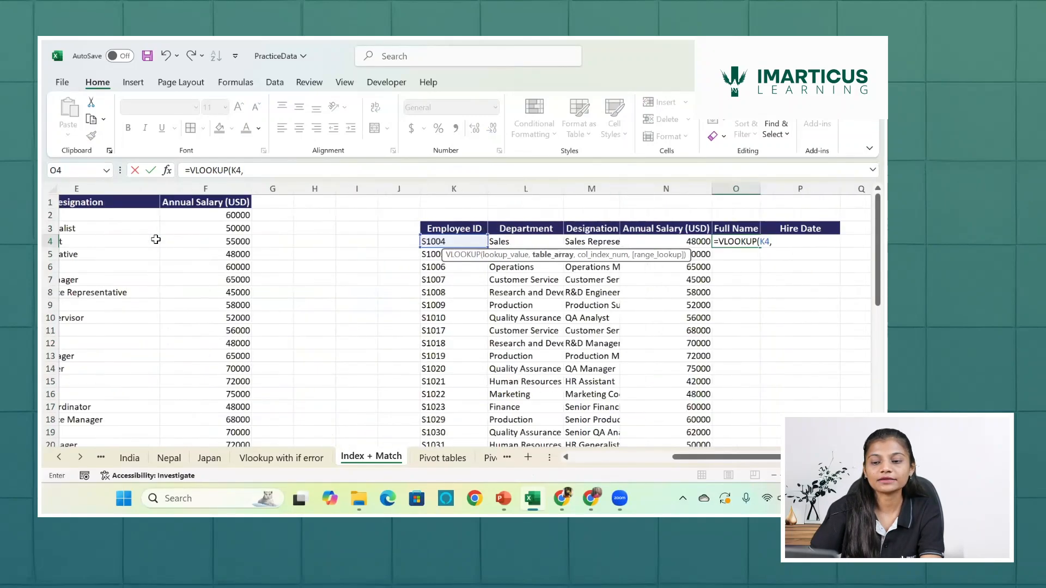
scroll(82, 211, left, 4)
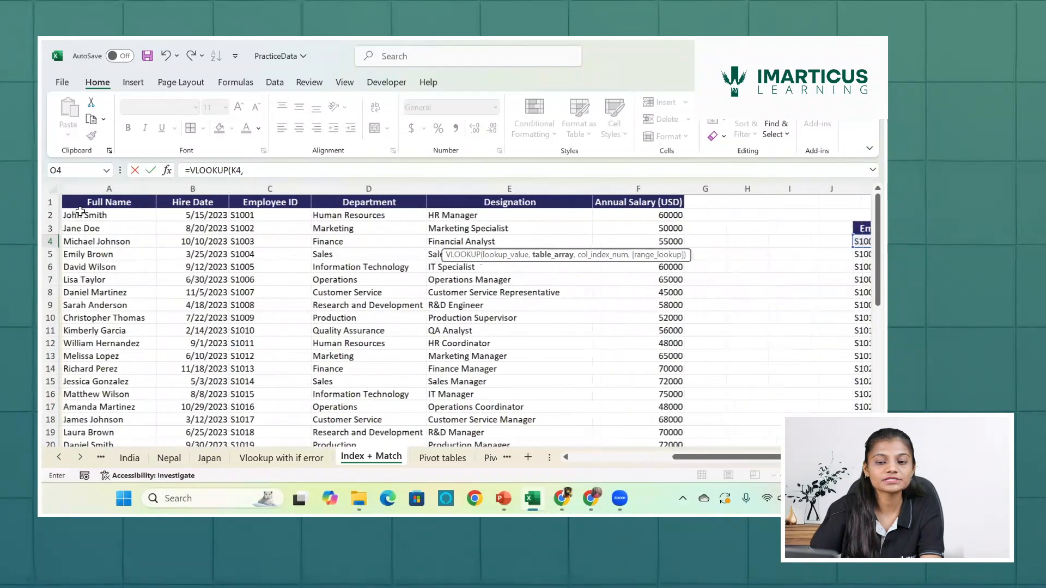
click(91, 202)
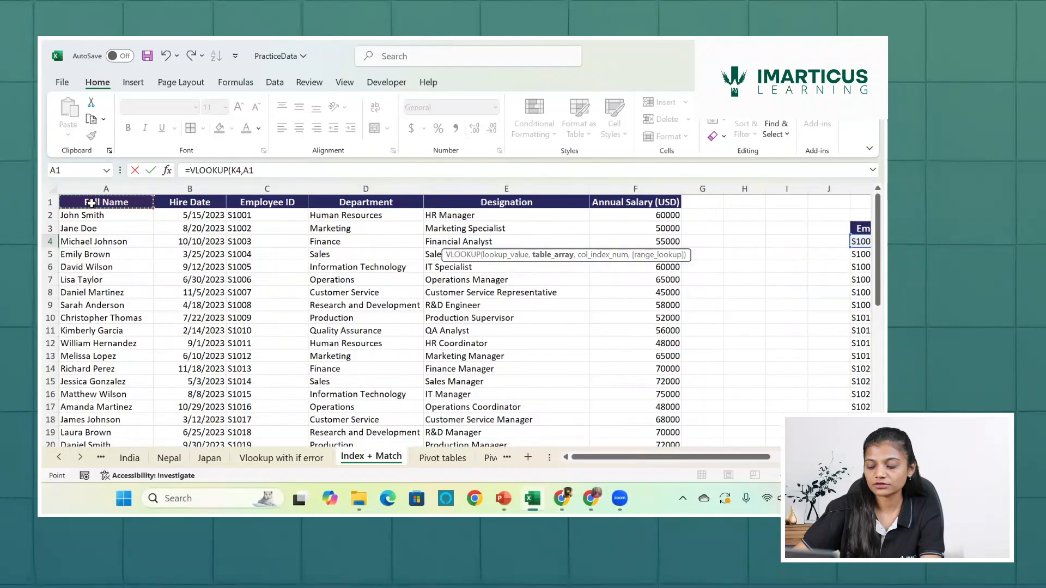
key(ctrl+shift+Down)
key(ctrl+shift+Right)
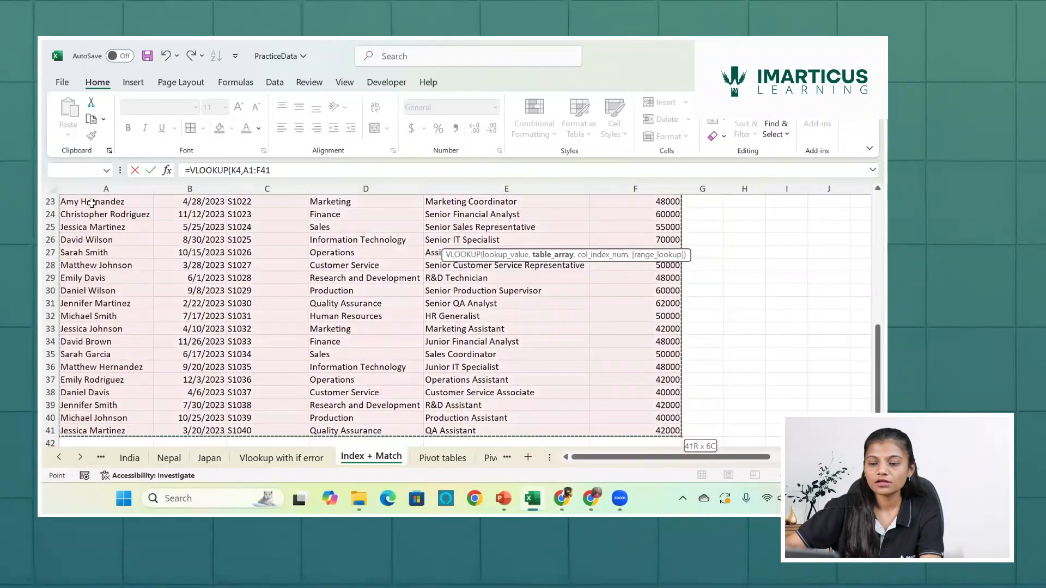
key(ctrl+shift+Left)
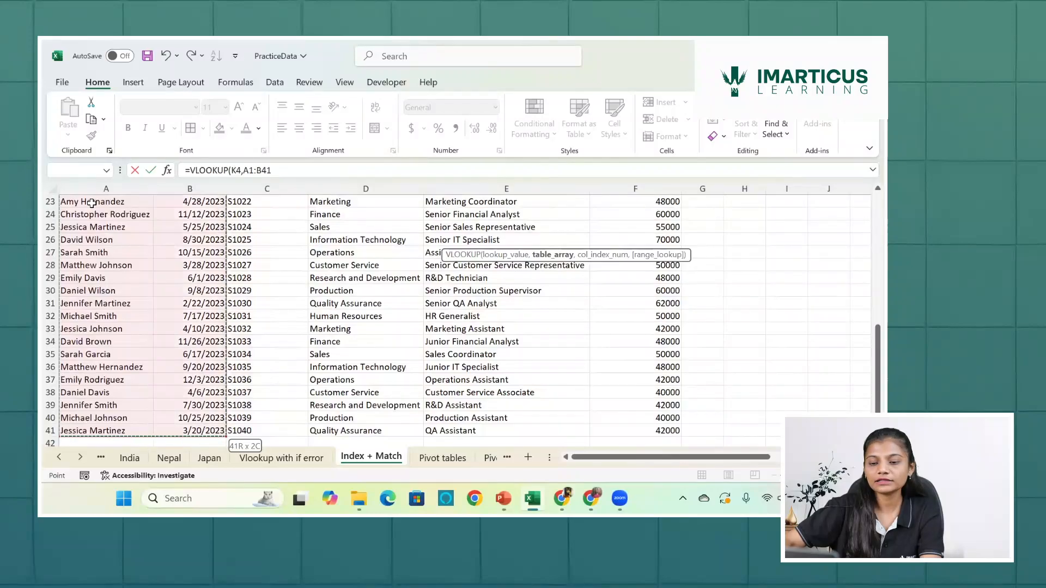
key(shift+Right)
key(shift+Right)
scroll(91, 202, up, 7)
scroll(92, 203, up, 1)
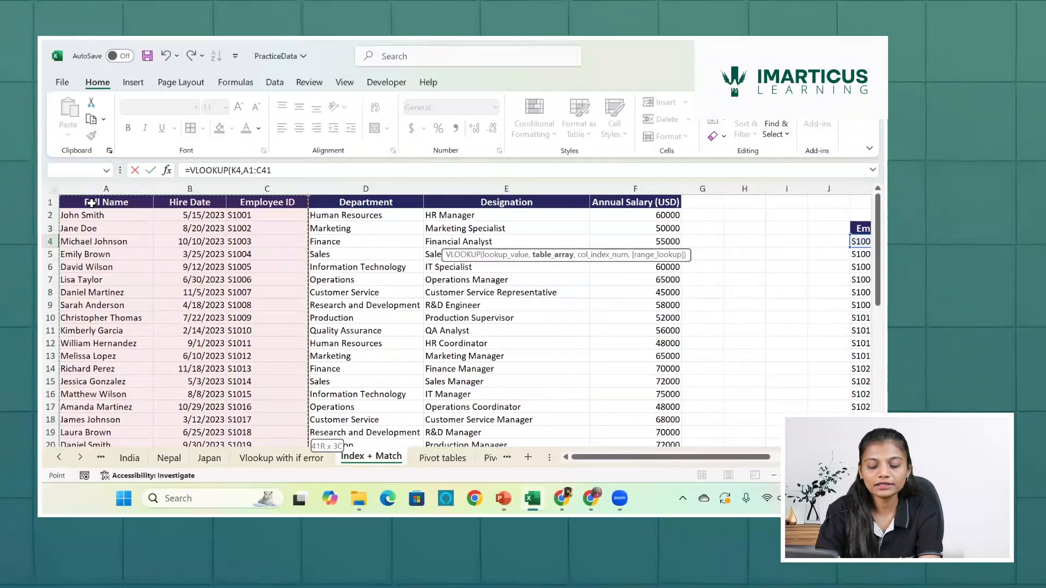
key(F4)
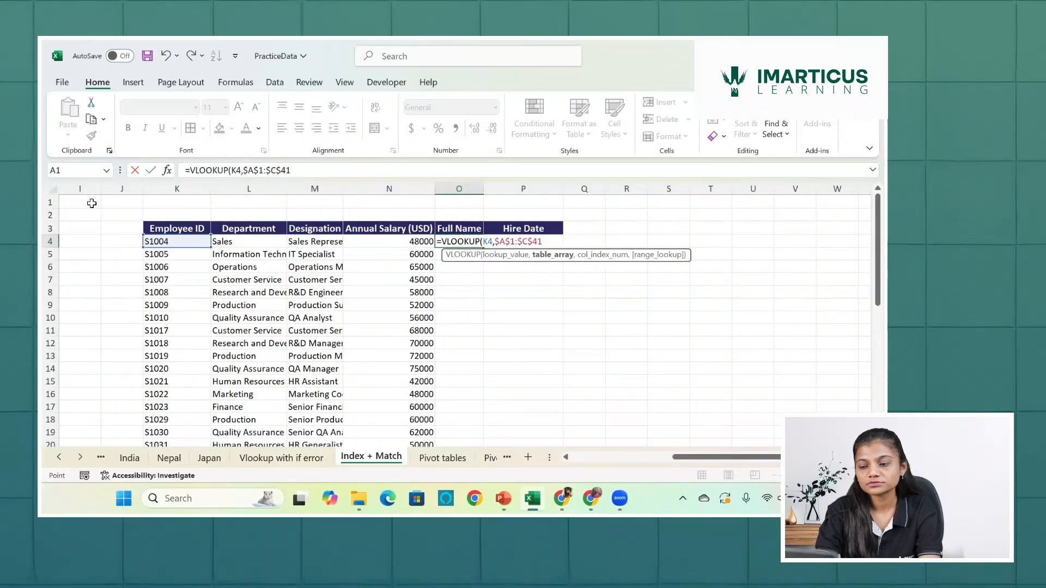
- Complete the O4 VLOOKUP with column index -1 and FALSE for an exact match
text(,)
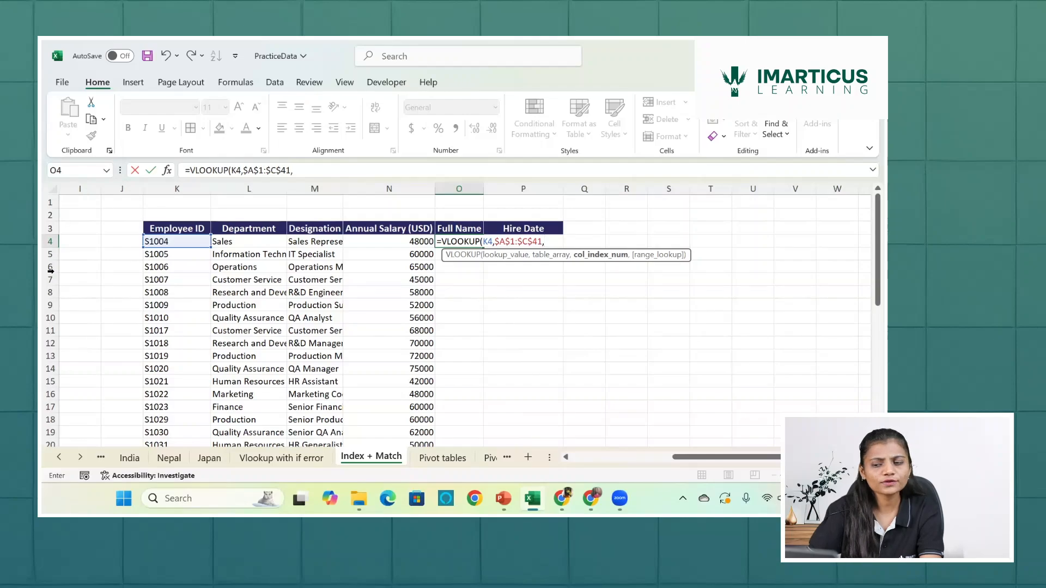
scroll(232, 271, left, 5)
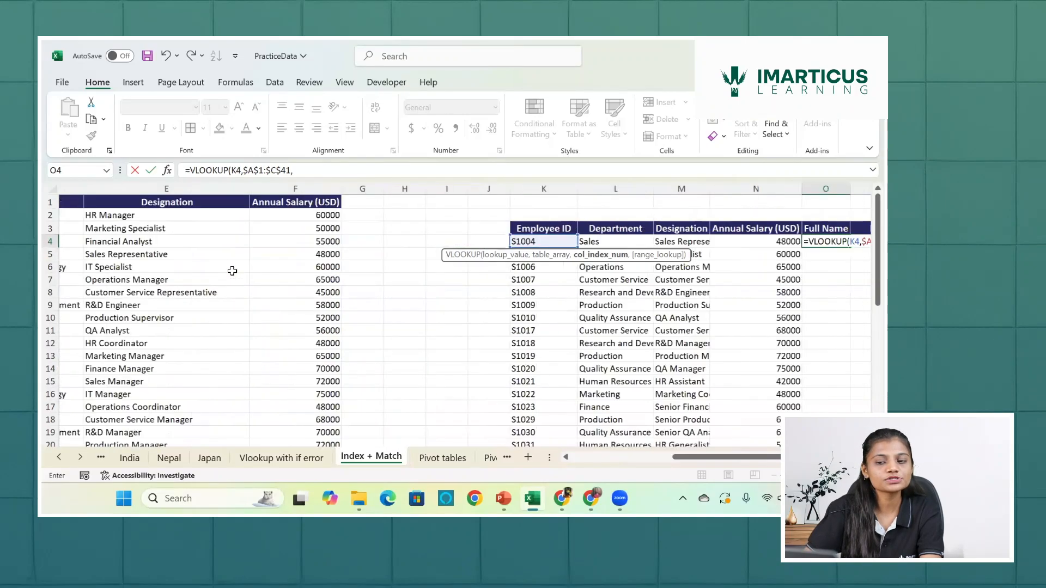
scroll(232, 270, left, 4)
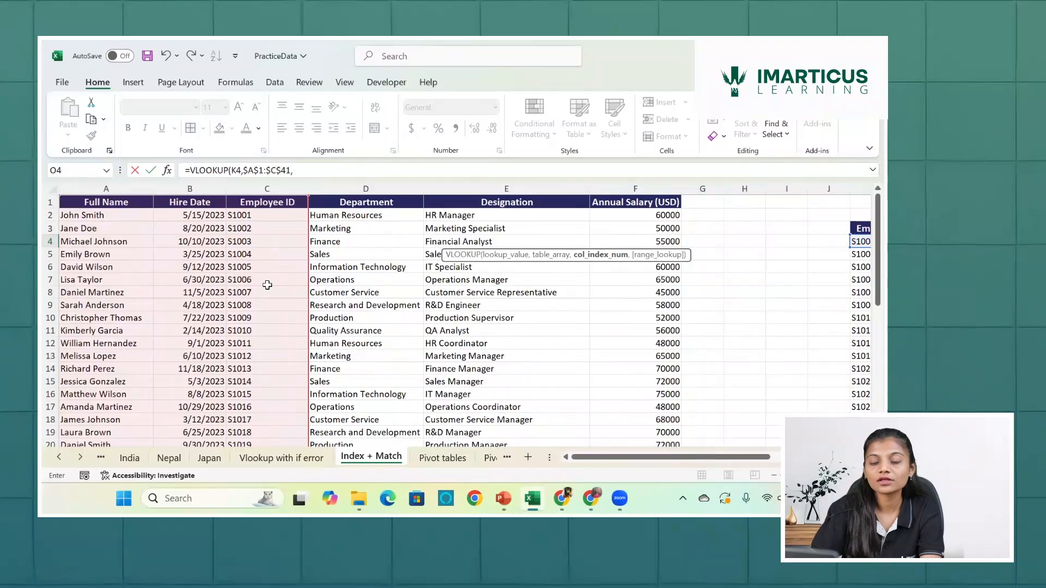
click(326, 162)
text(-1)
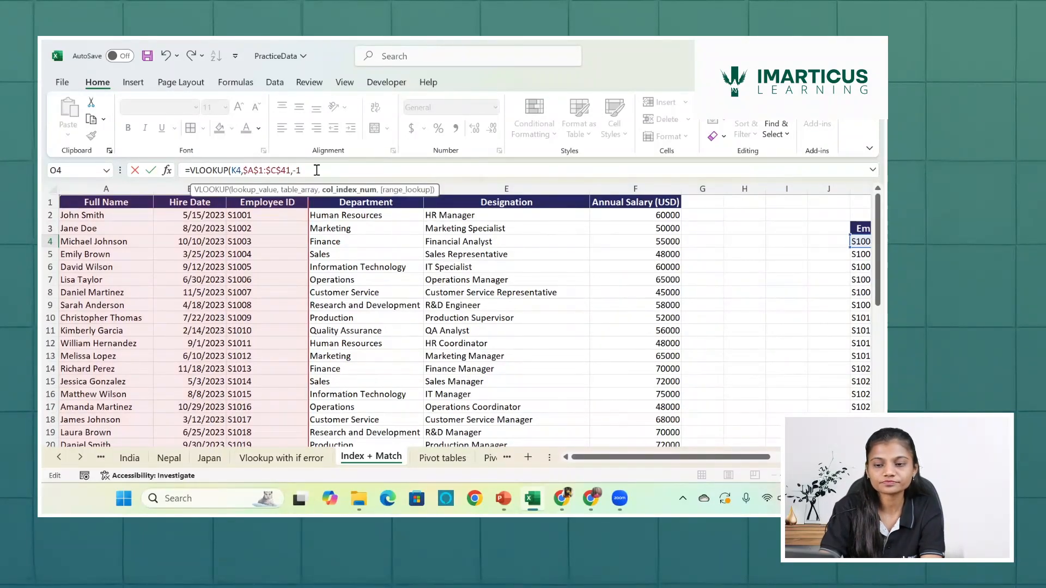
text(,)
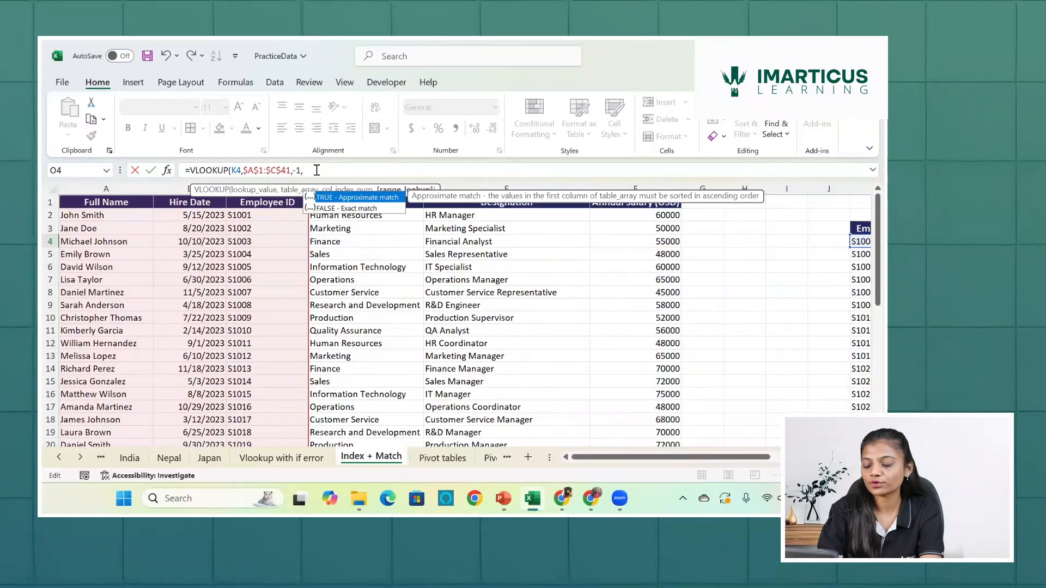
key(Down)
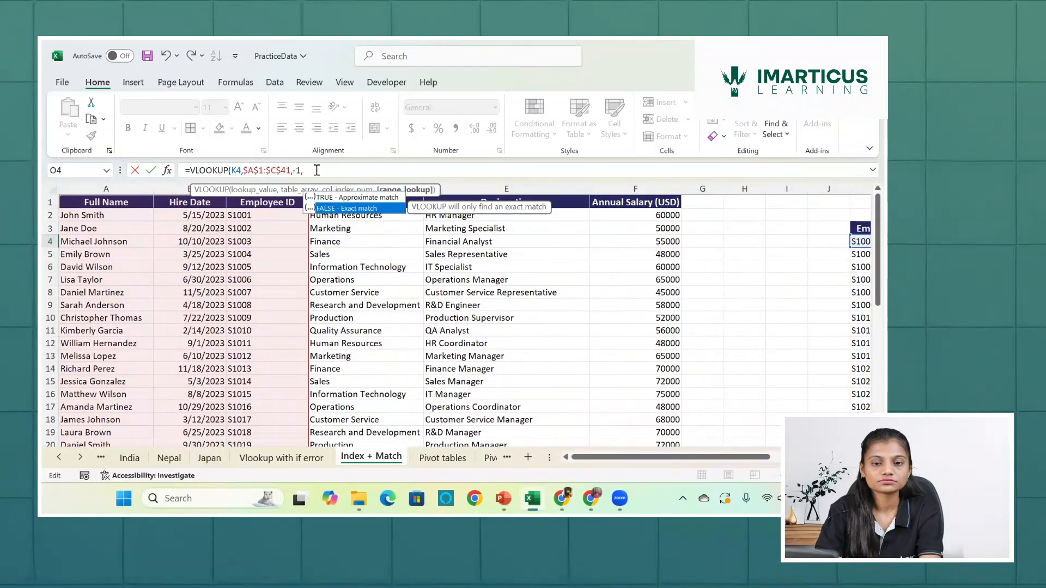
key(Tab)
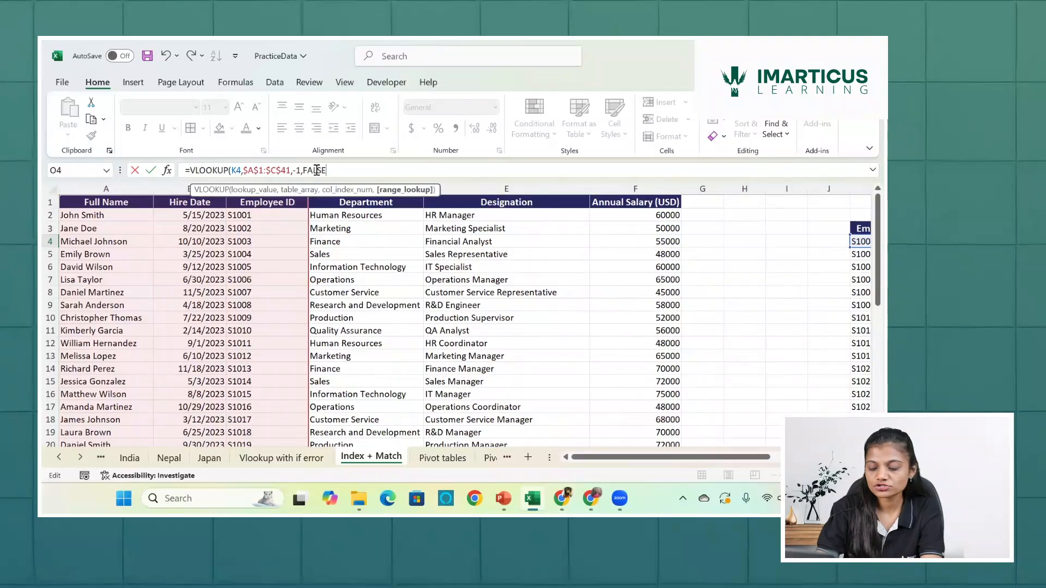
text())
key(Return)
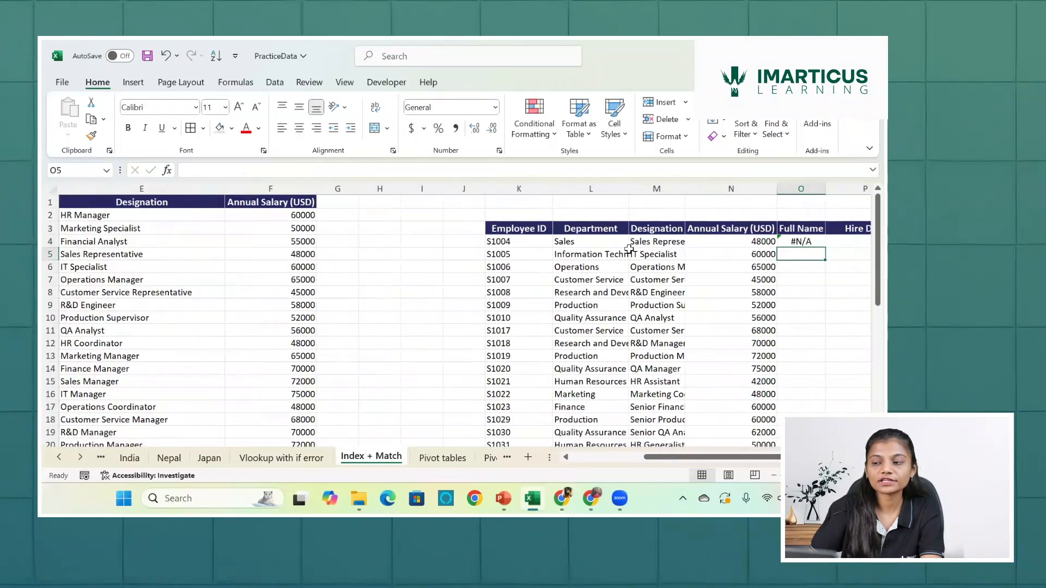
- Clear the VLOOKUP formula from O4 under Full Name
scroll(806, 235, left, 1)
click(807, 235)
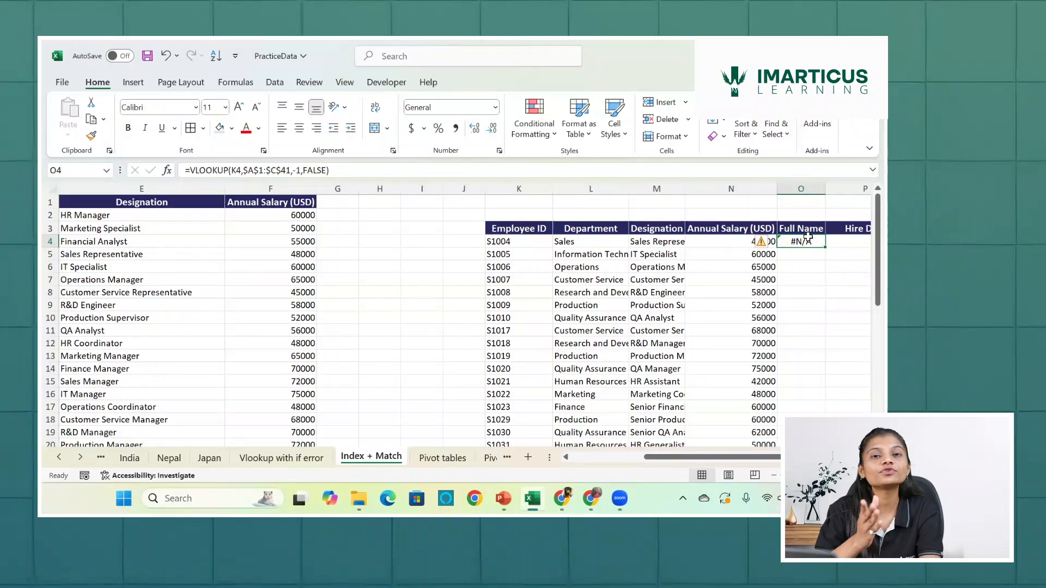
scroll(350, 296, left, 5)
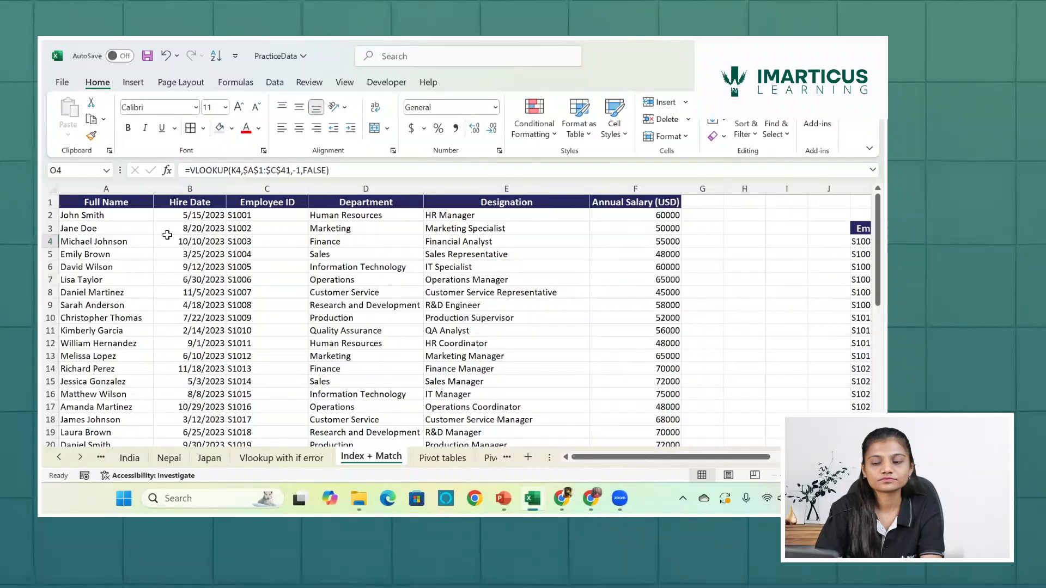
scroll(168, 235, right, 5)
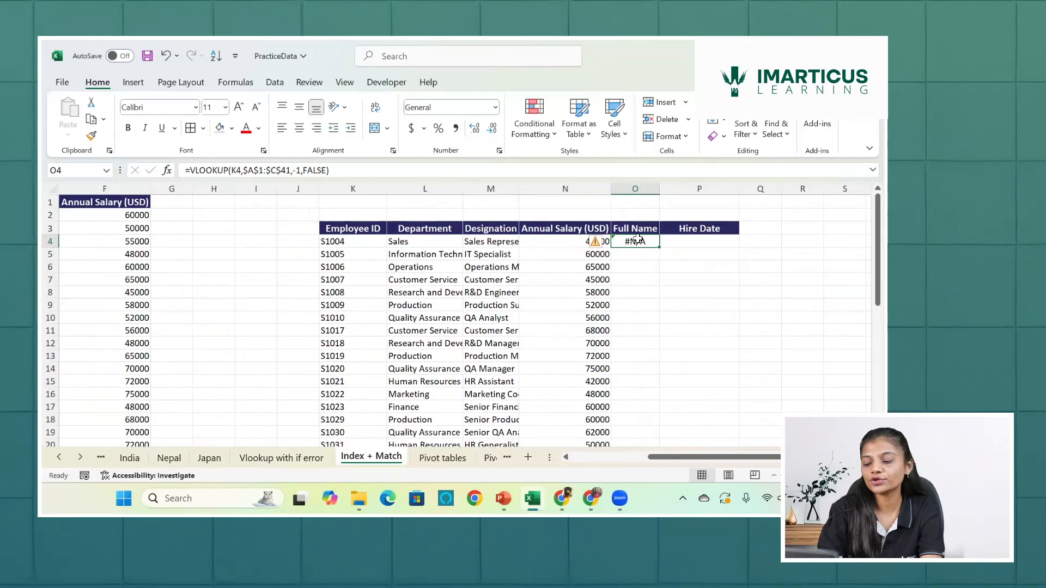
key(Delete)
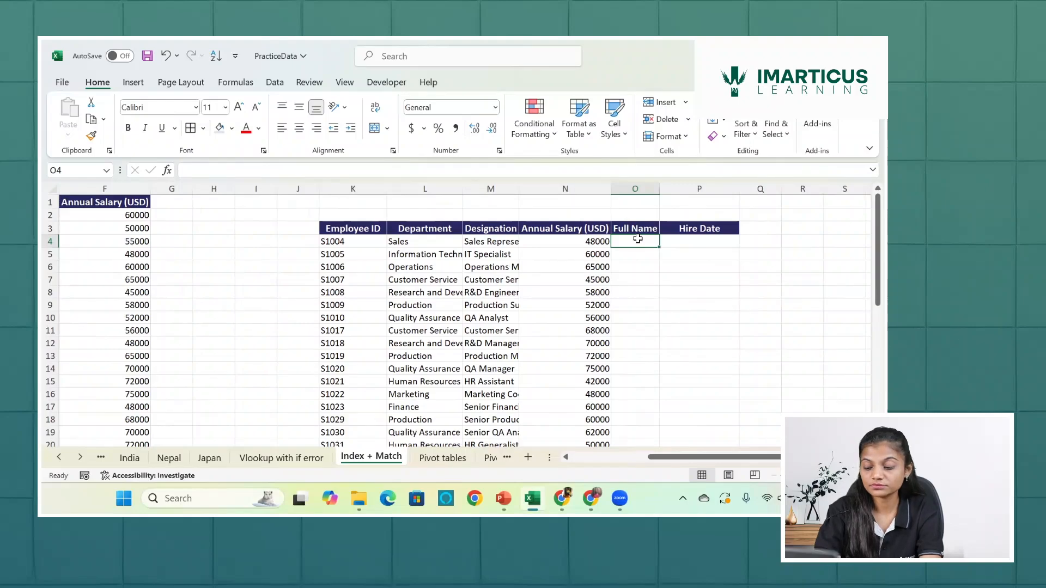
- Start a LOOKUP formula in O4 with the Employee ID in K4 as the lookup value
text(=)
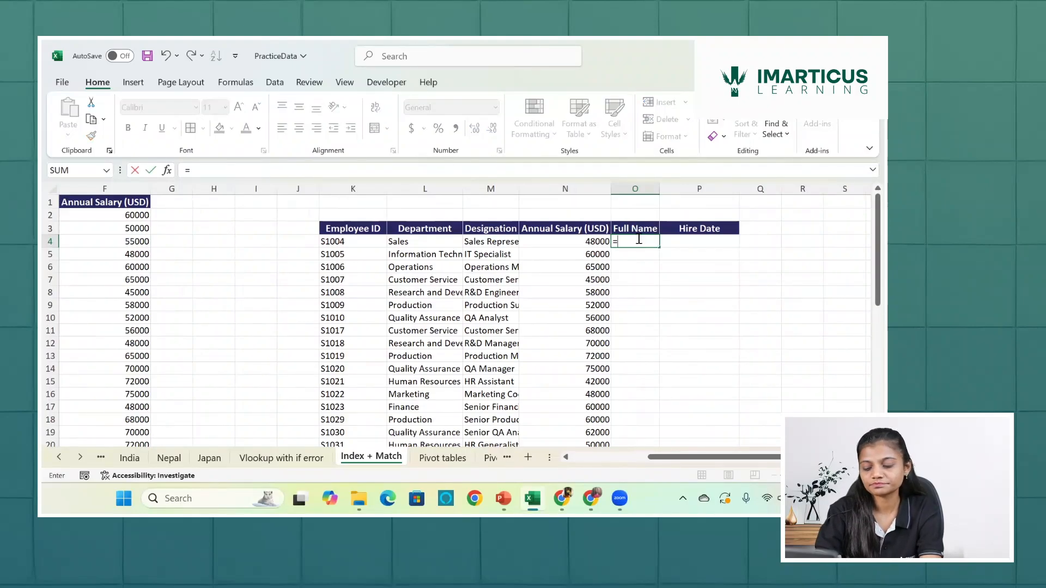
text(loo)
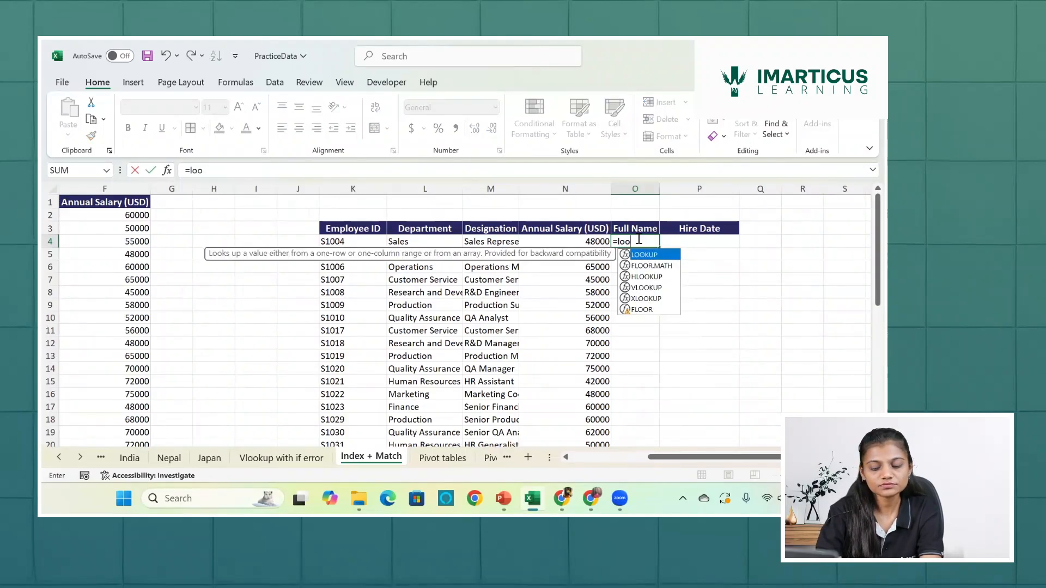
key(Tab)
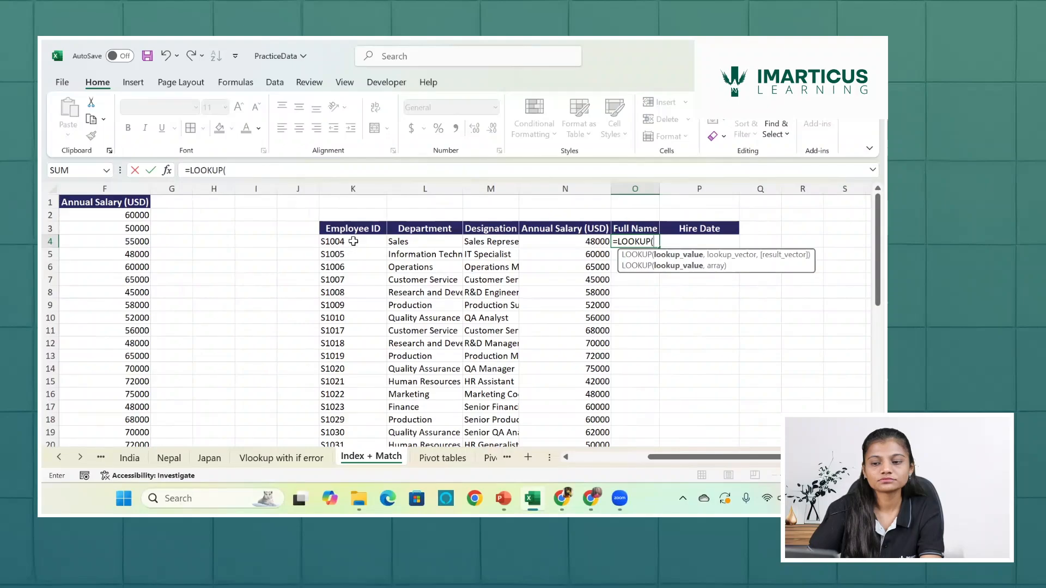
click(354, 241)
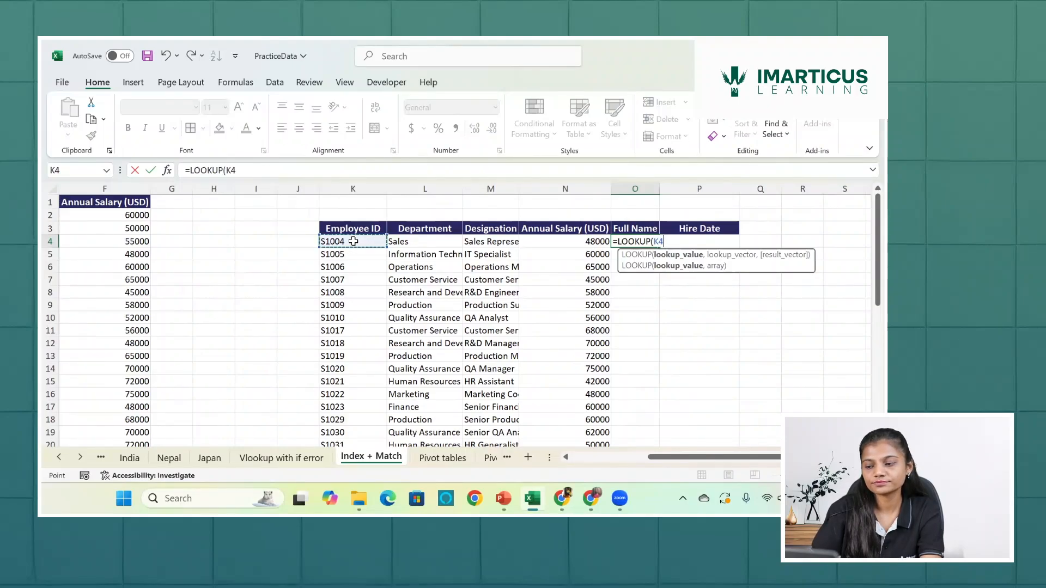
text(,)
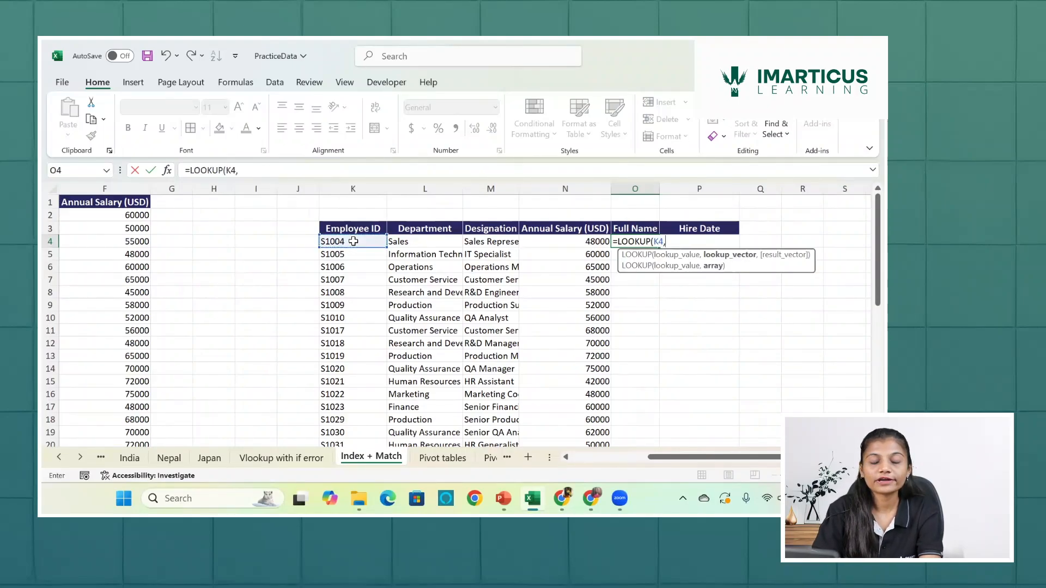
- Set the LOOKUP's lookup vector to the source Employee ID data as the absolute range $C$2:$C$41
scroll(225, 218, left, 5)
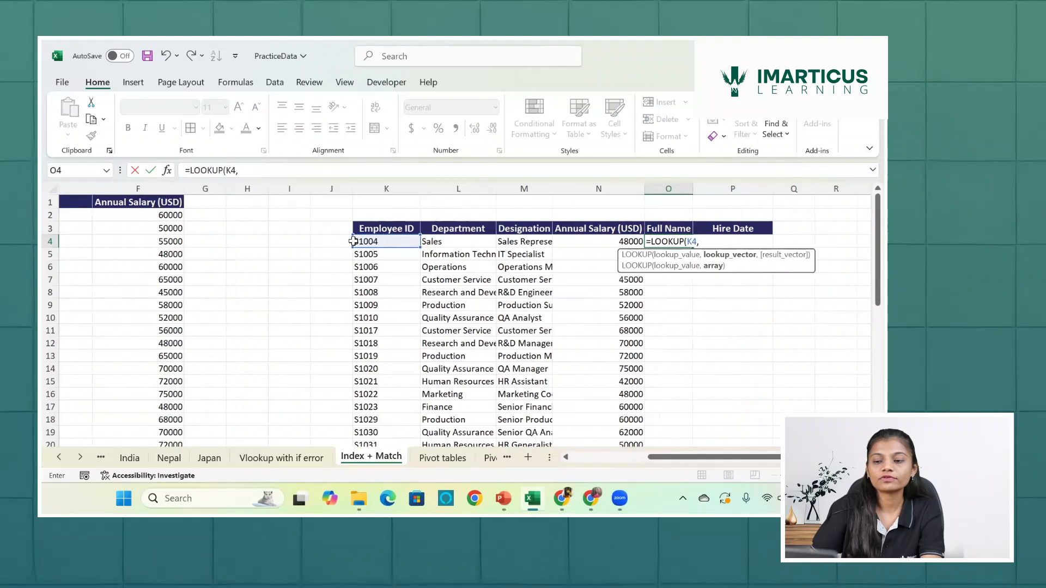
scroll(225, 218, left, 3)
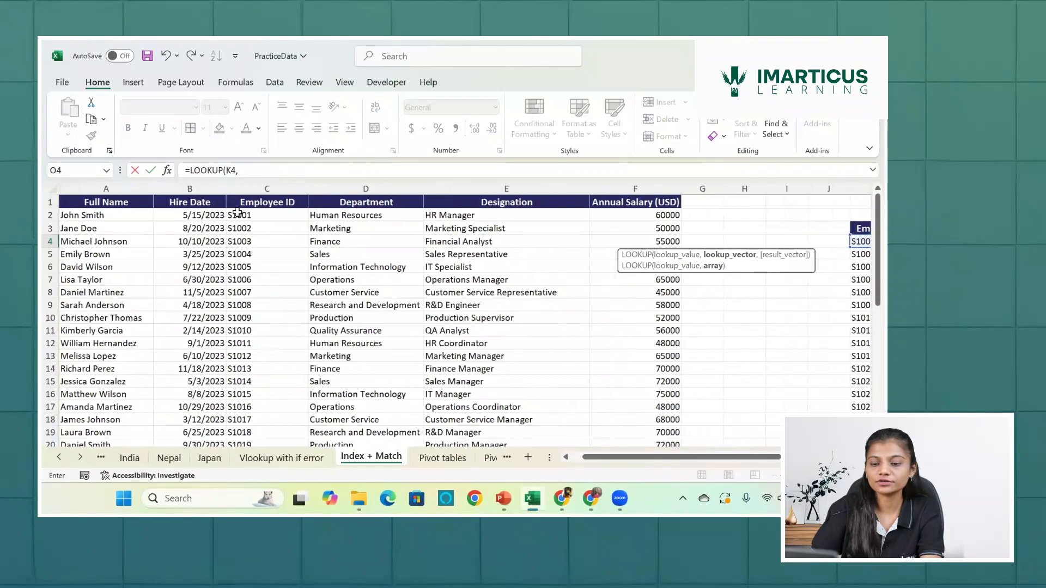
click(238, 214)
key(ctrl+shift+Down)
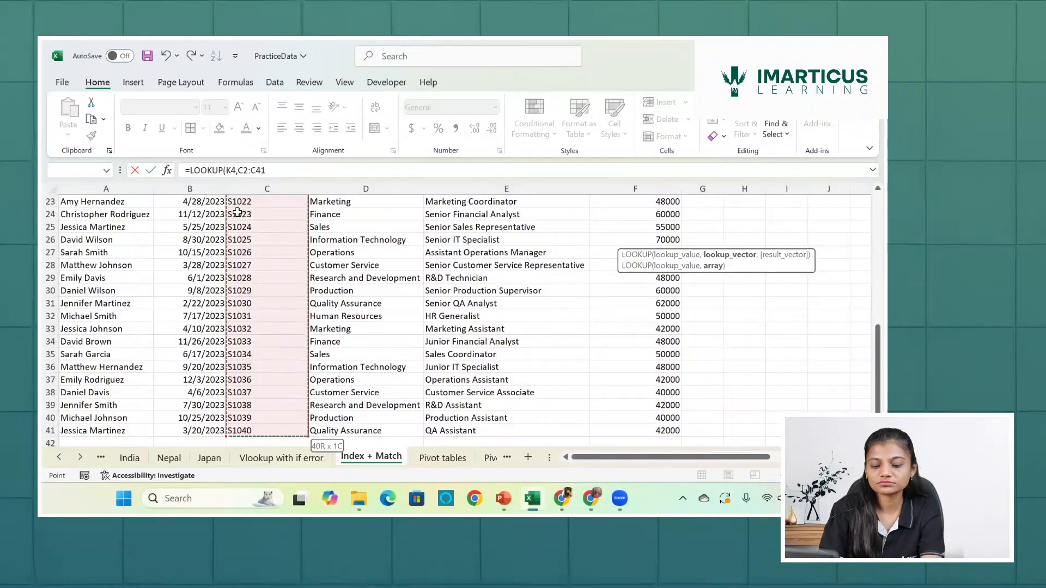
key(F4)
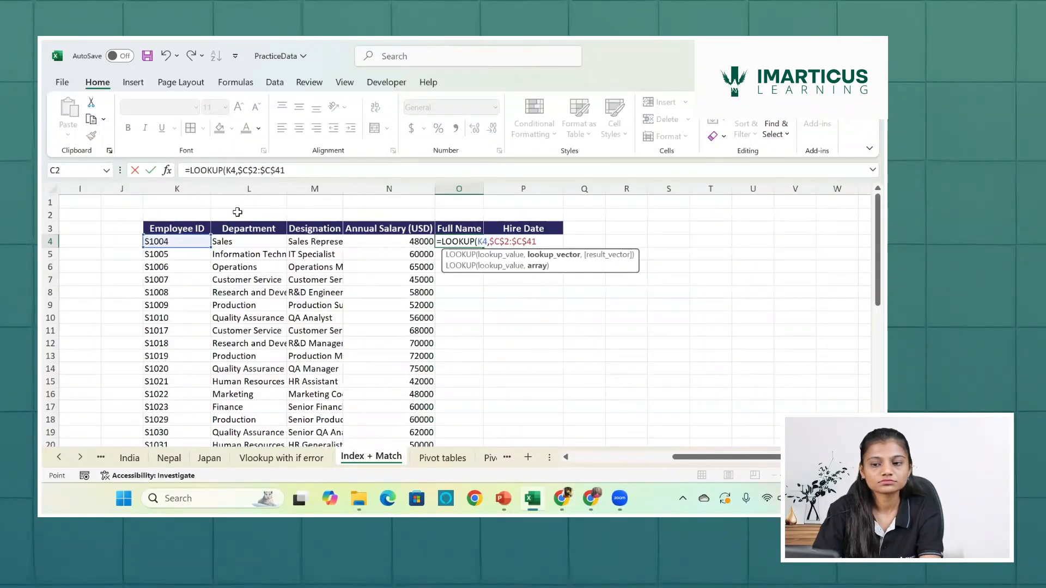
text(,)
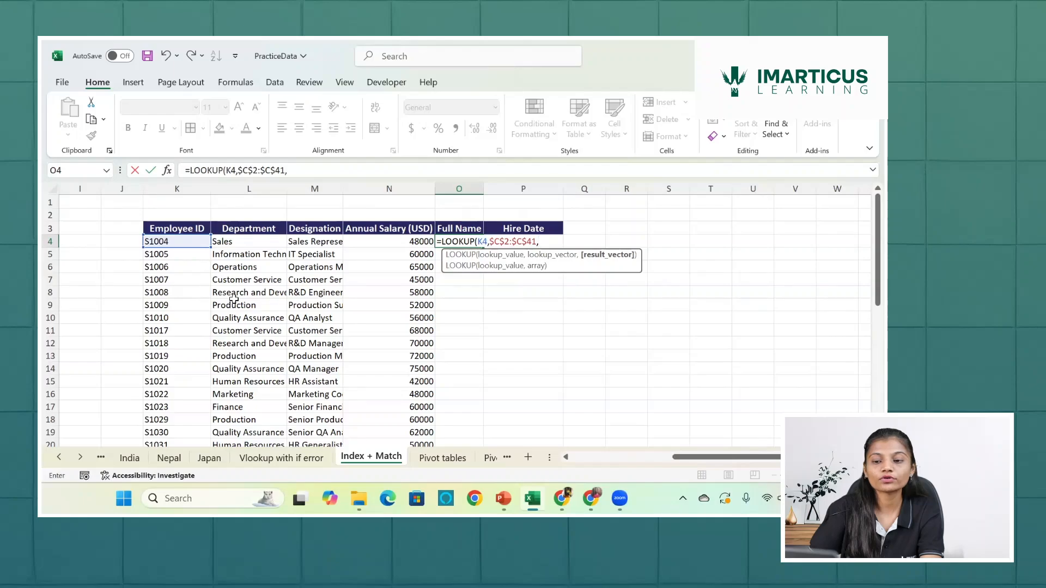
- Complete the O4 LOOKUP with the source Full Name data $A$2:$A$41 as the absolute result vector
scroll(154, 240, left, 6)
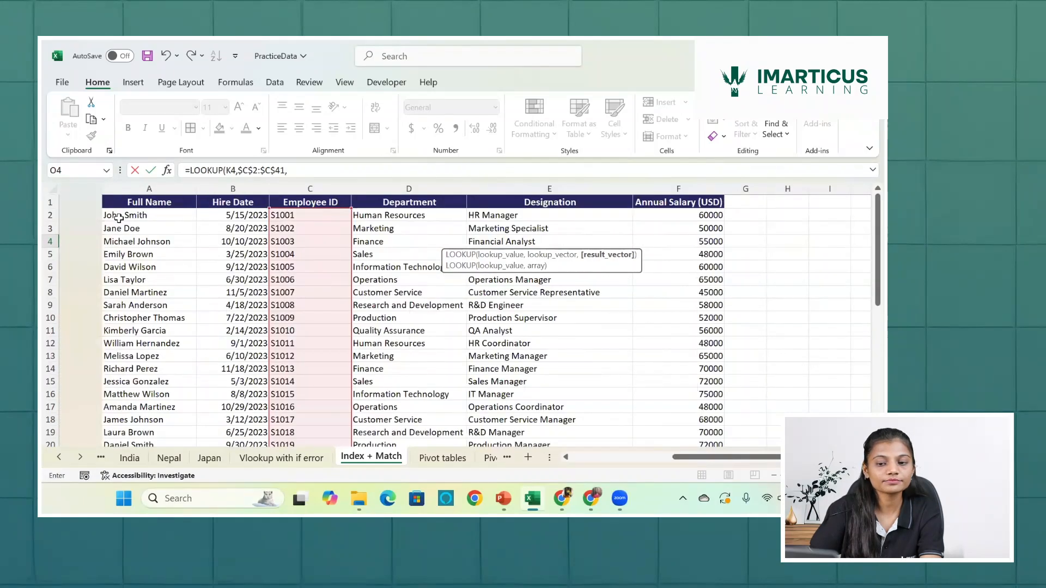
click(118, 218)
key(ctrl+shift+Down)
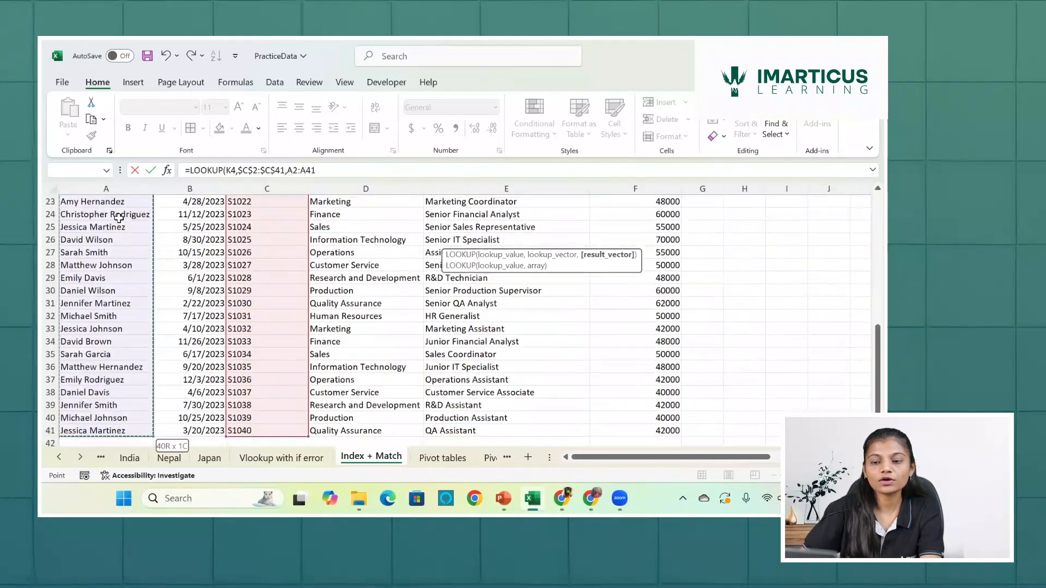
key(F4)
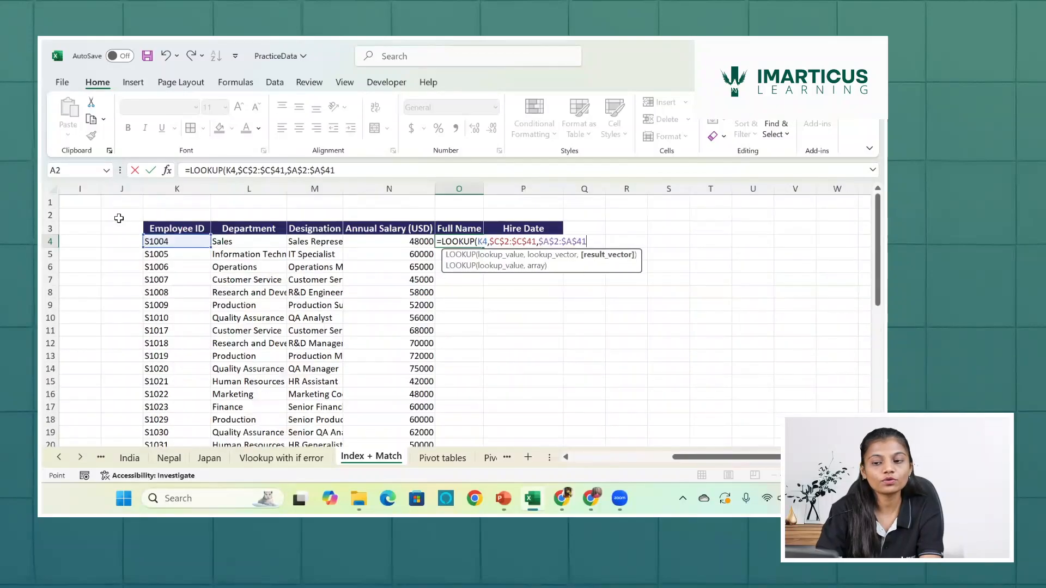
key(Return)
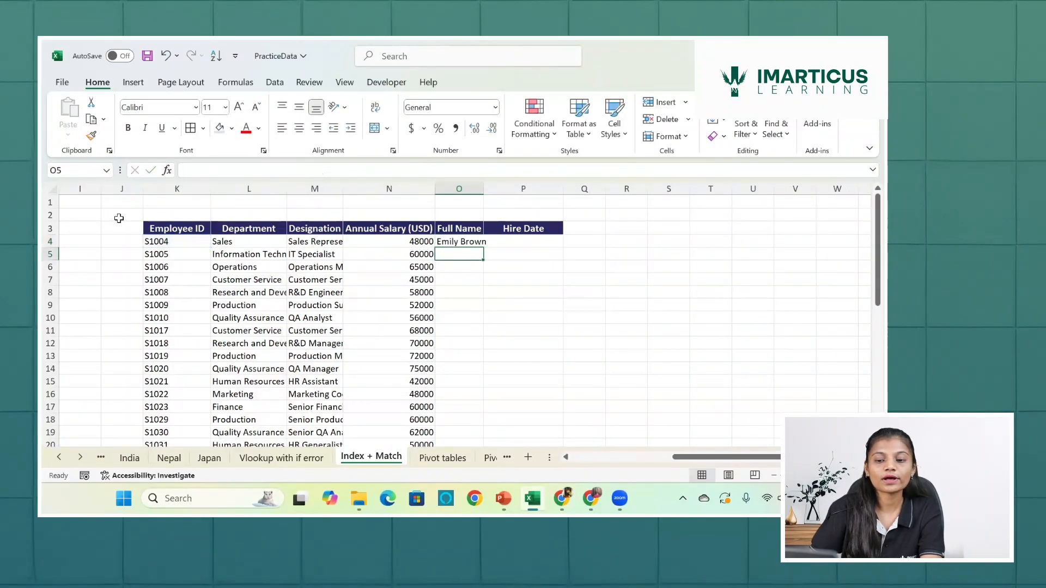
- Check the name returned in O4 against the source table and fill the LOOKUP formula down the Full Name column
scroll(119, 218, left, 2)
scroll(119, 218, left, 6)
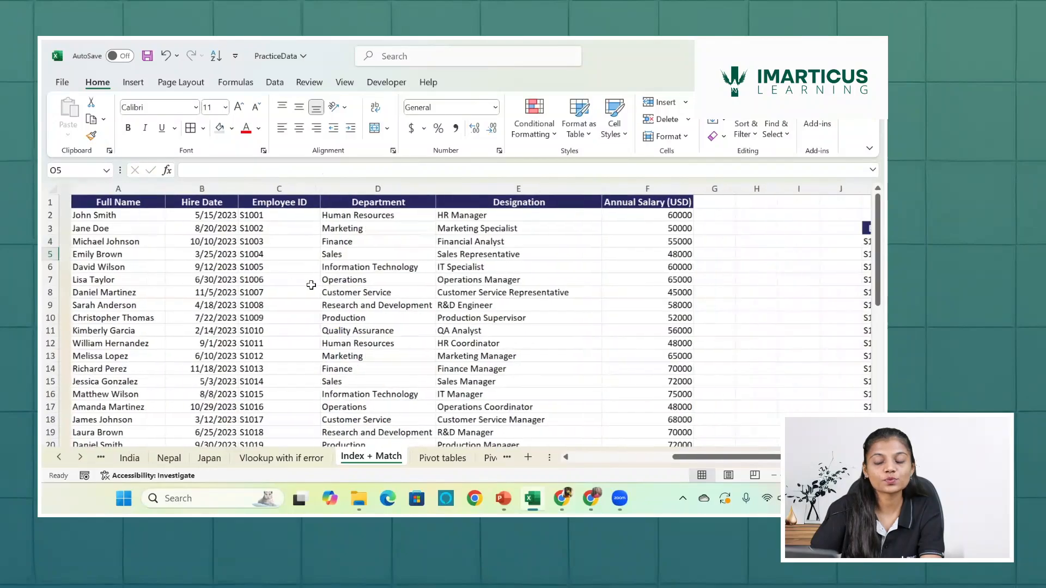
click(120, 257)
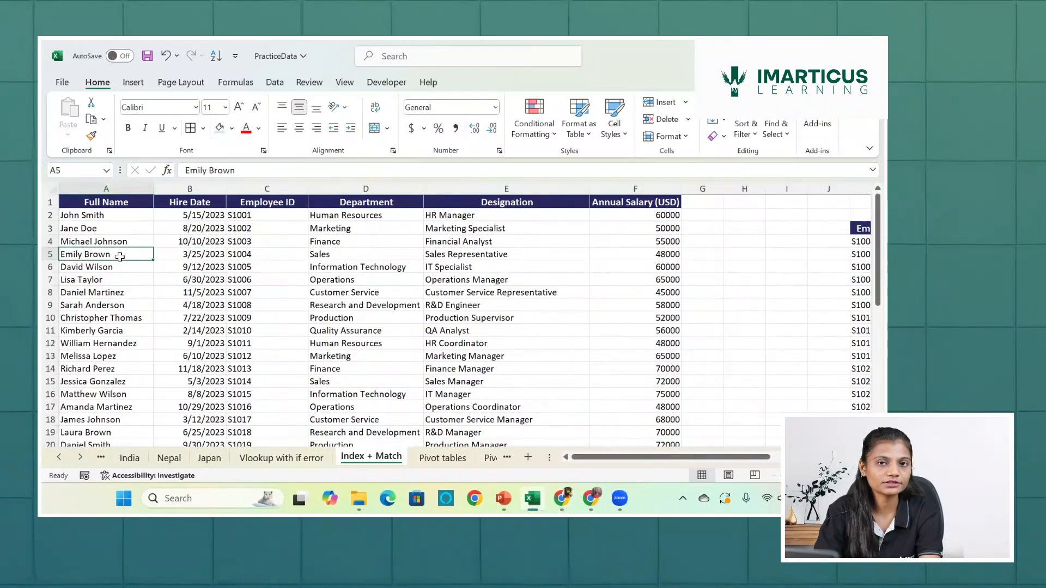
scroll(120, 256, right, 5)
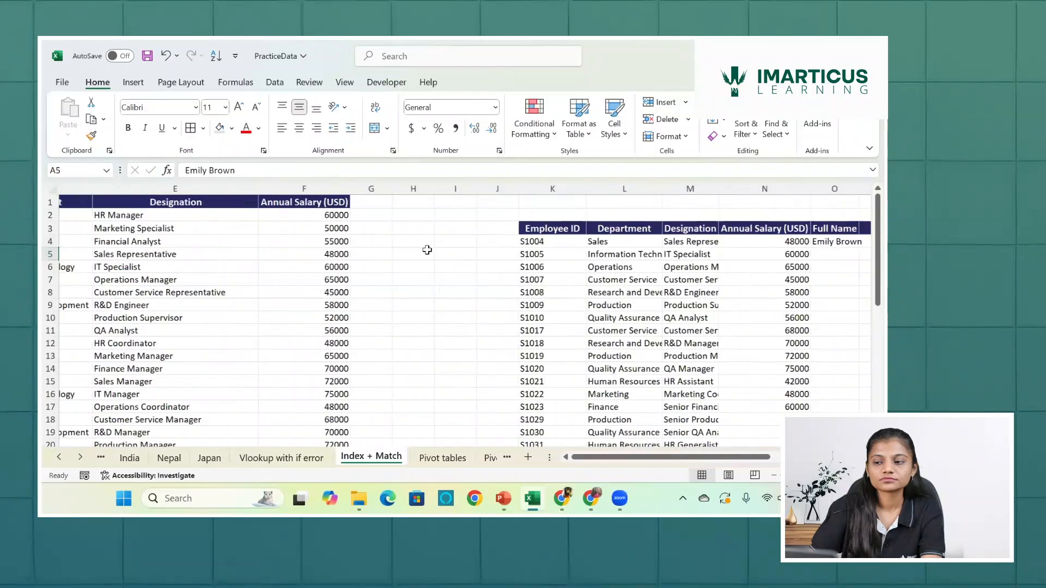
click(646, 244)
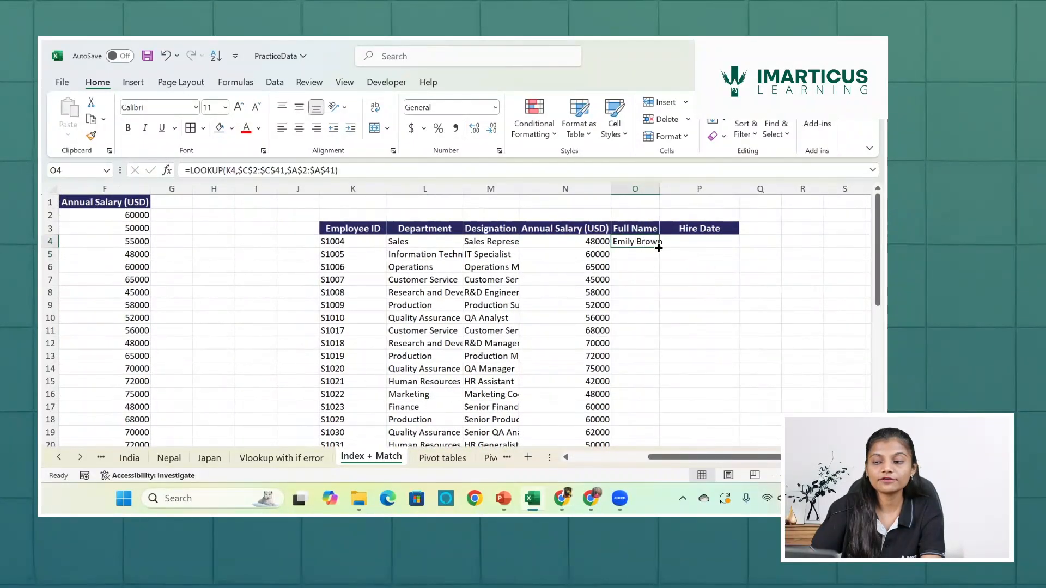
double_click(658, 247)
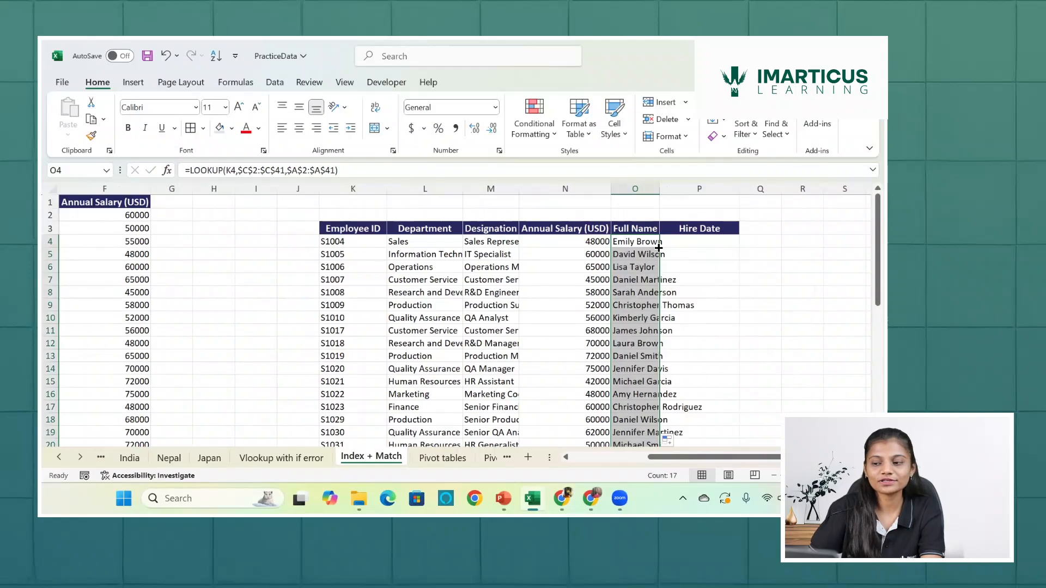
- Start a VLOOKUP formula in P4 under Hire Date with the Employee ID in K4 as the lookup value
click(691, 242)
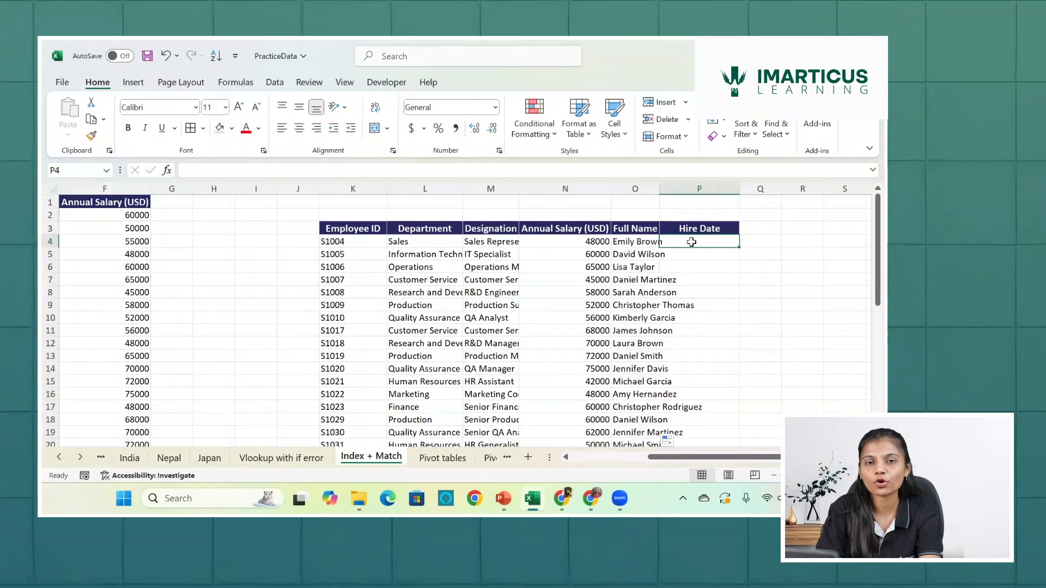
text(=)
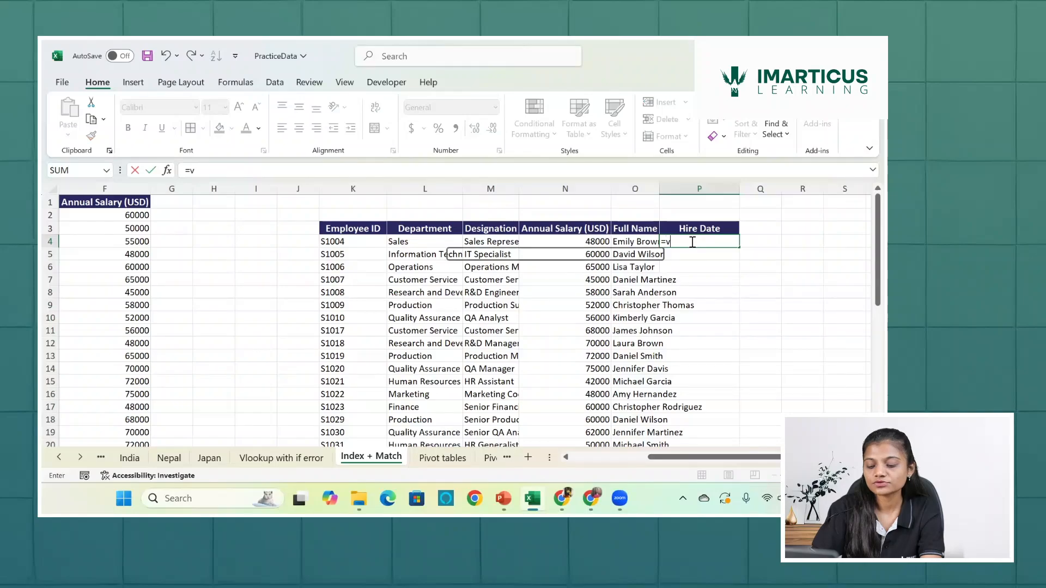
text(vloo)
key(Tab)
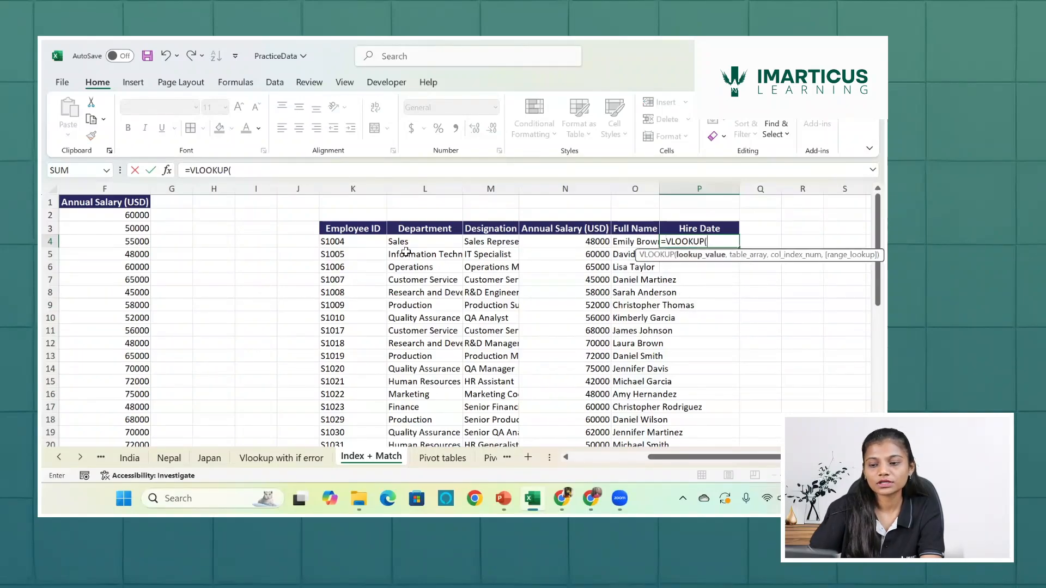
click(376, 242)
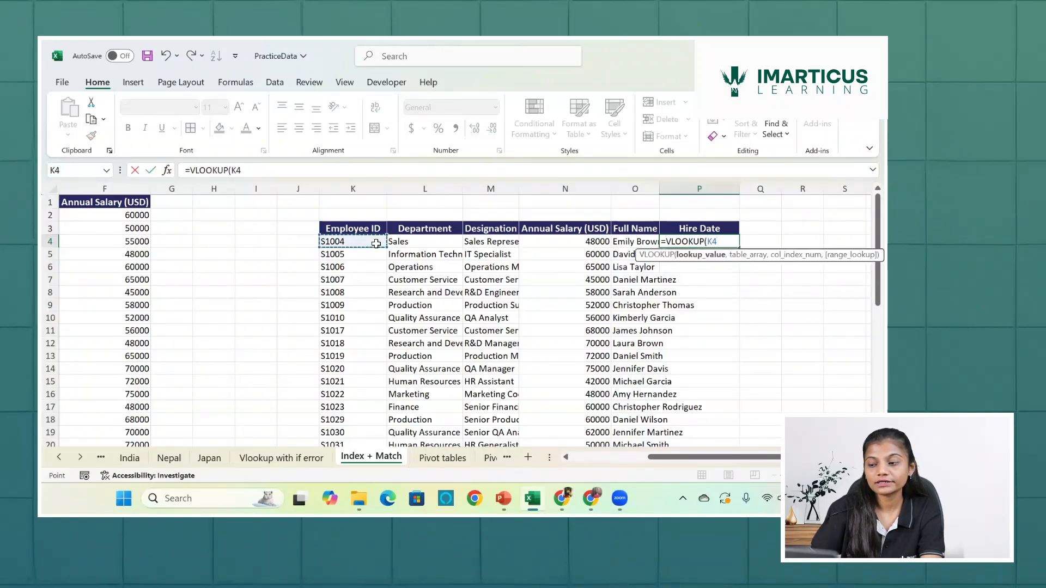
text(,)
- Set the P4 VLOOKUP's table array to the Full Name through Employee ID columns as the absolute range $A$1:$C$41
scroll(324, 297, left, 5)
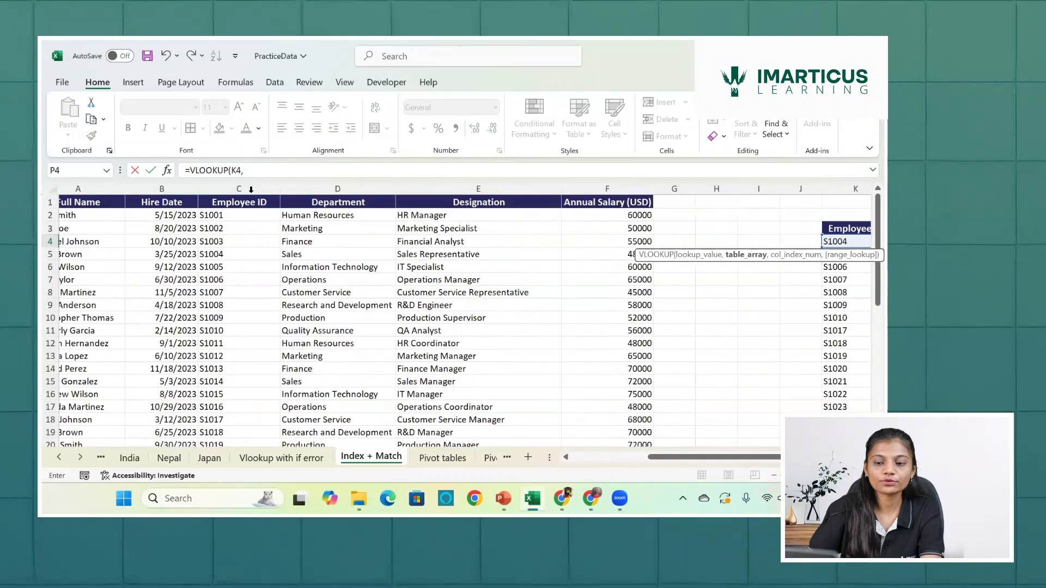
click(109, 204)
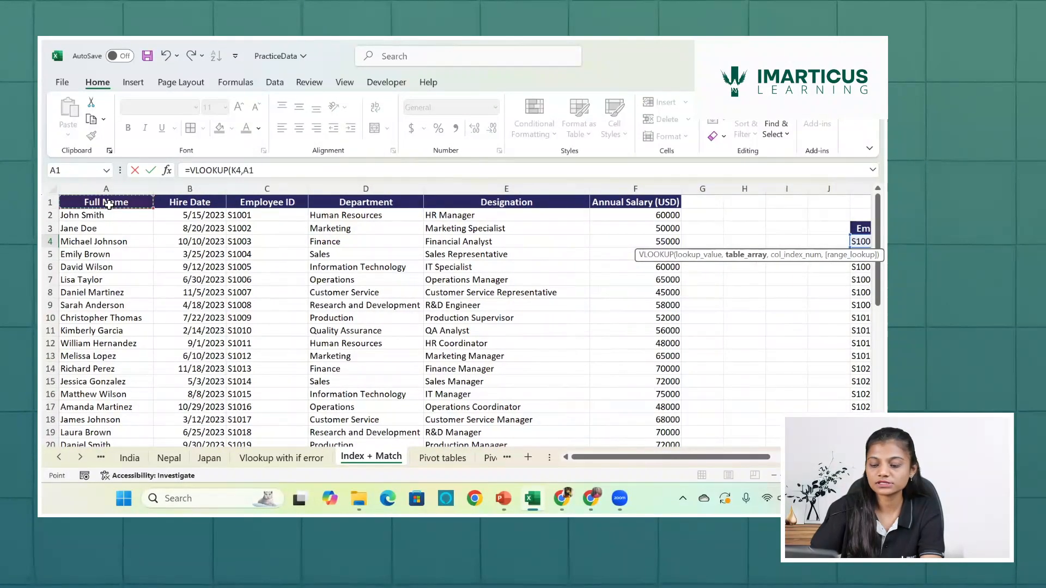
key(ctrl+shift+Down)
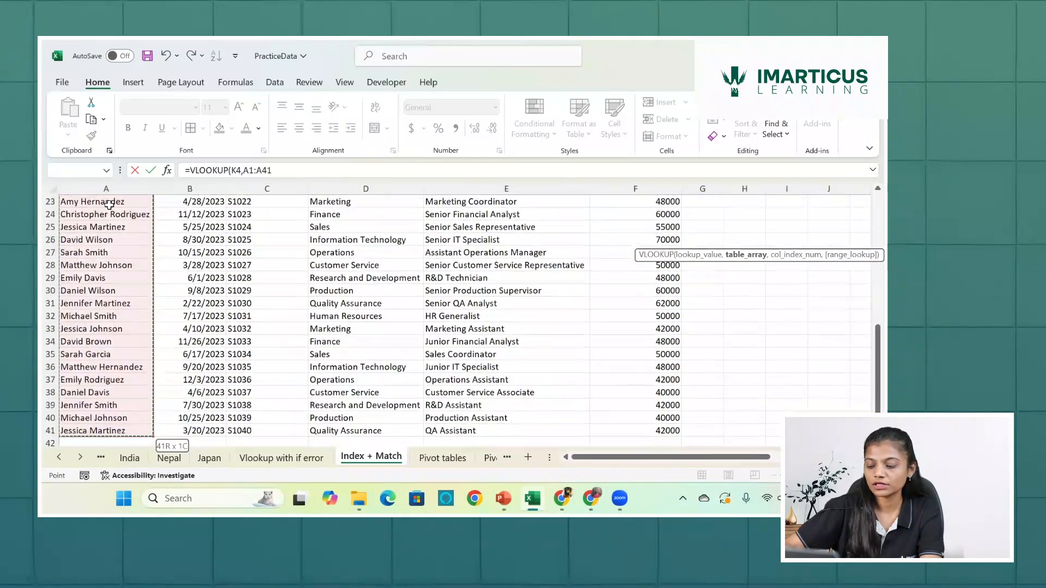
key(shift+Right)
key(shift+Right)
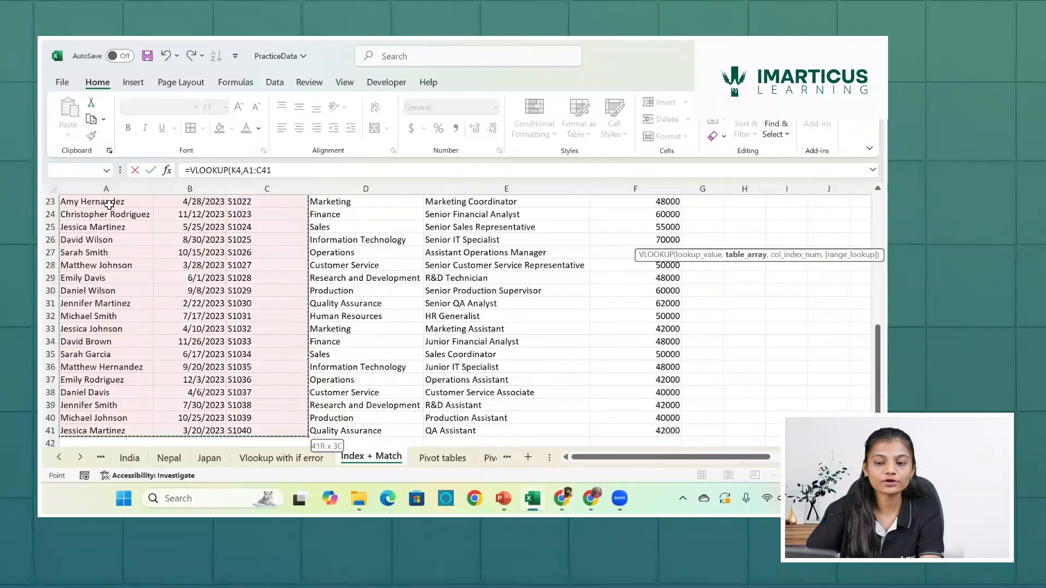
scroll(109, 204, up, 7)
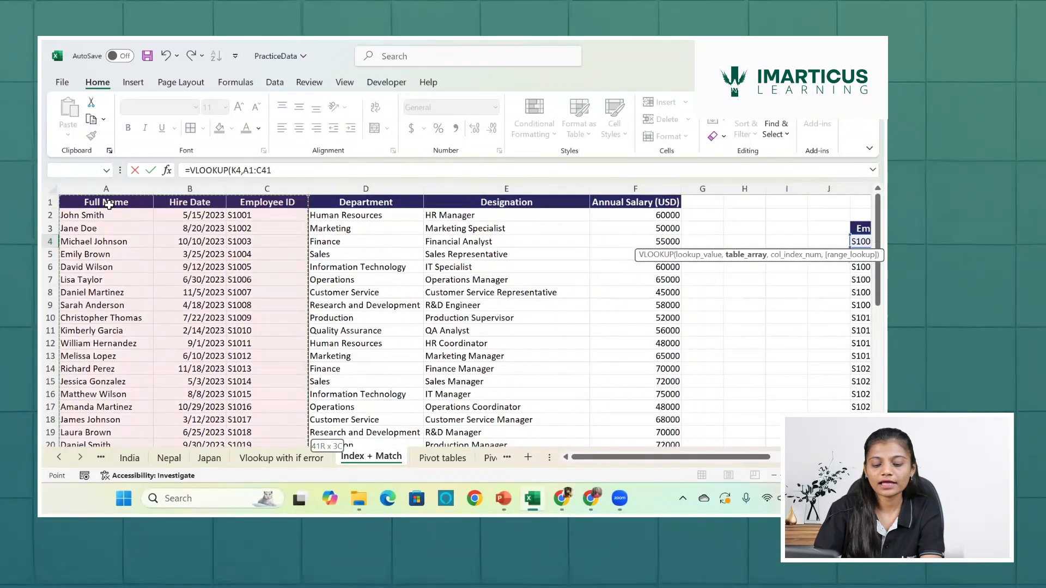
key(F4)
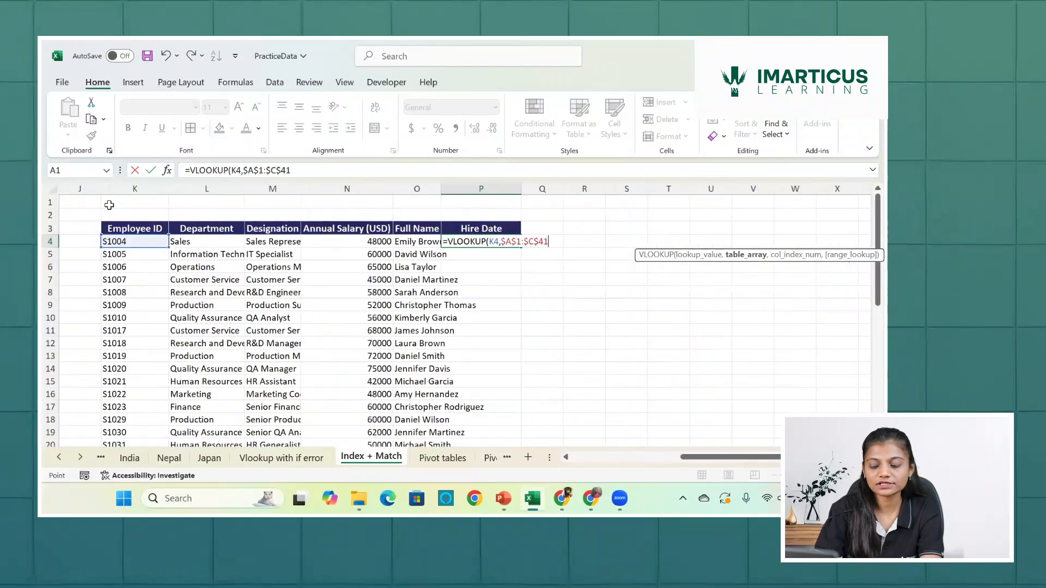
text(,)
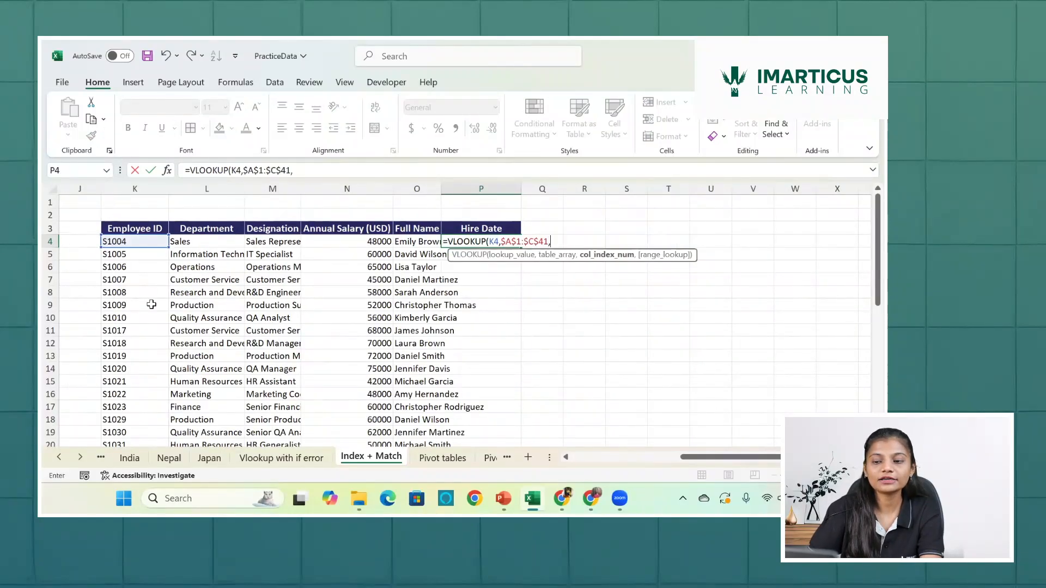
scroll(145, 293, left, 3)
scroll(183, 225, left, 5)
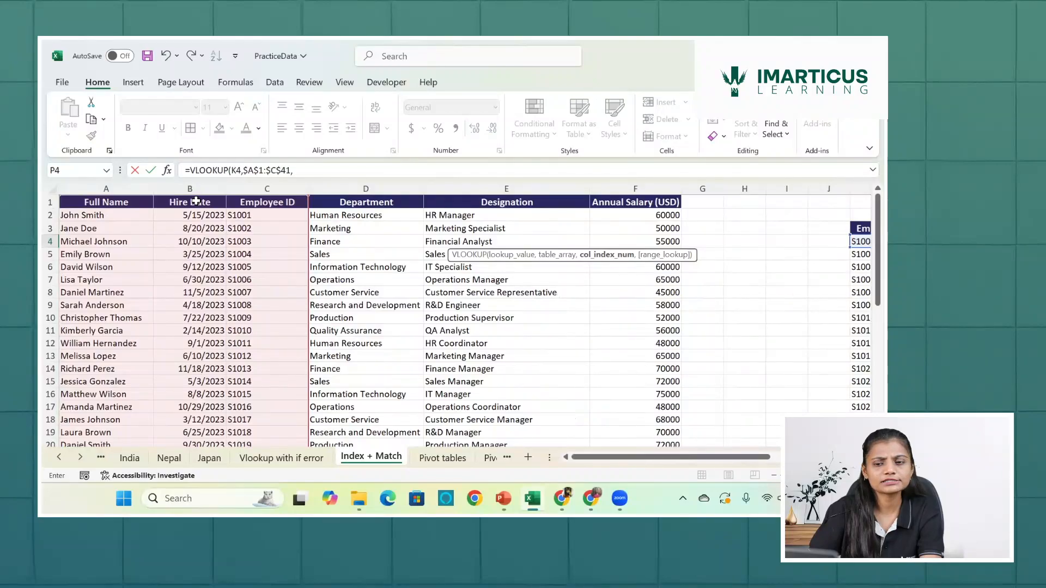
- Enter 0 as the column index number of the VLOOKUP in P4
text(0)
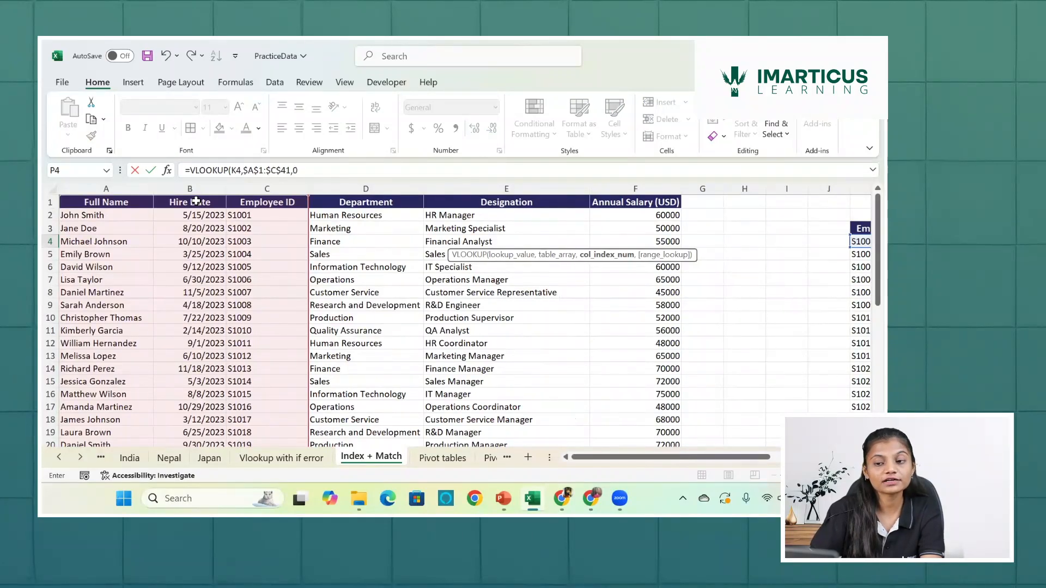
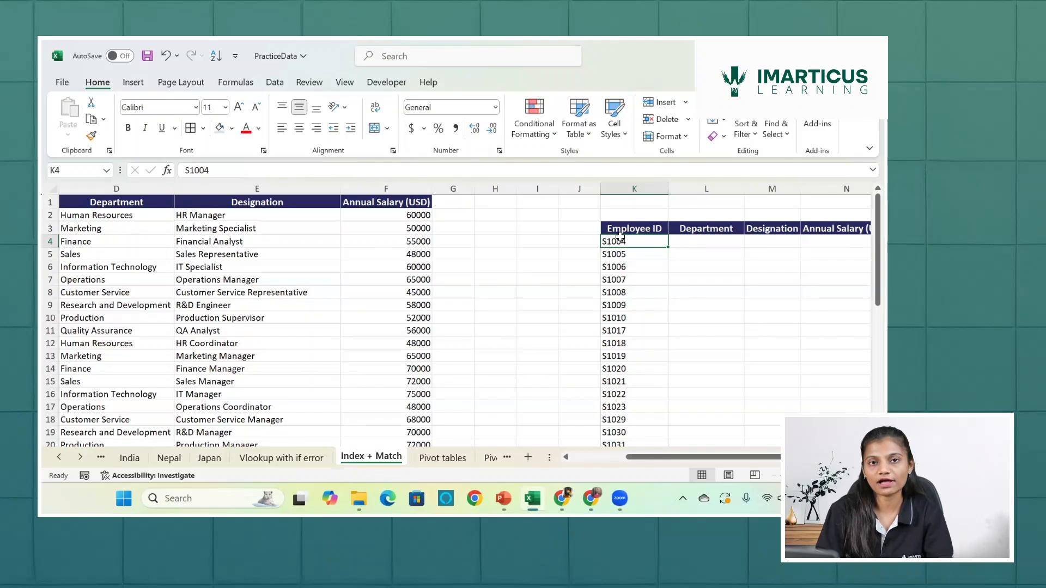
- Start a MATCH formula in J4, beside the lookup table, with the Employee ID in K4 as the lookup value
click(597, 241)
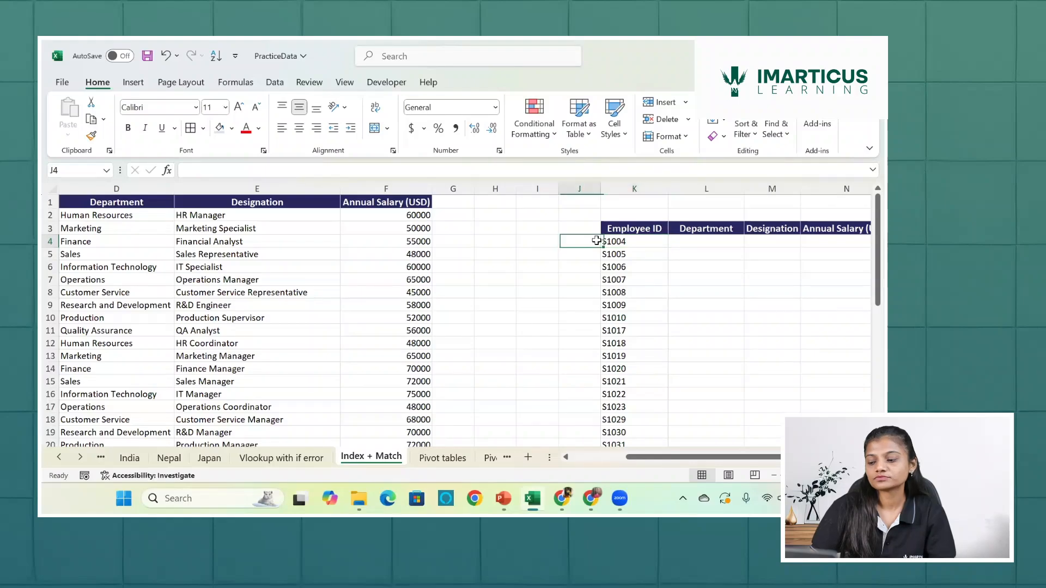
text(=)
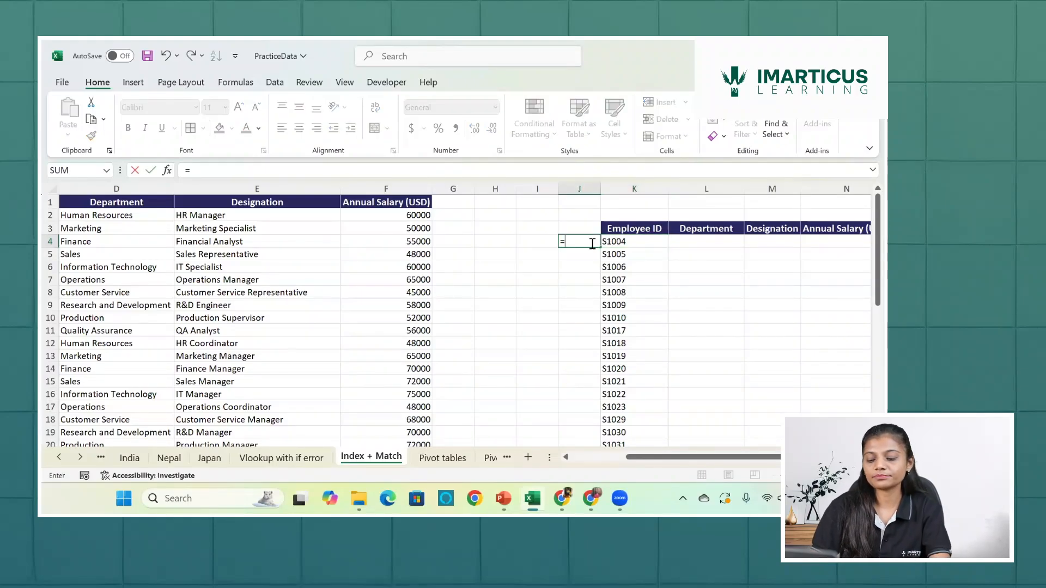
text(match)
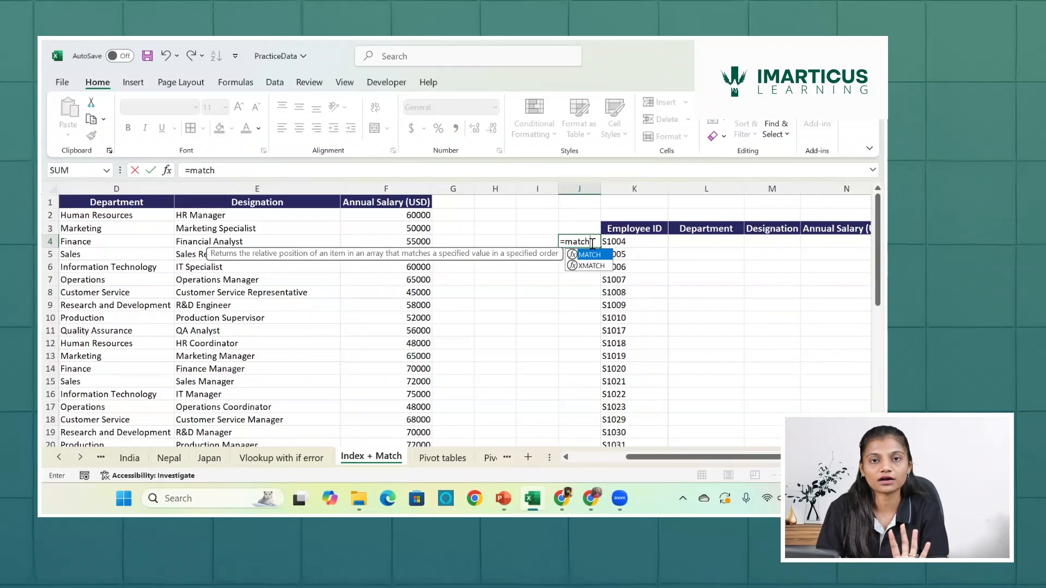
key(Tab)
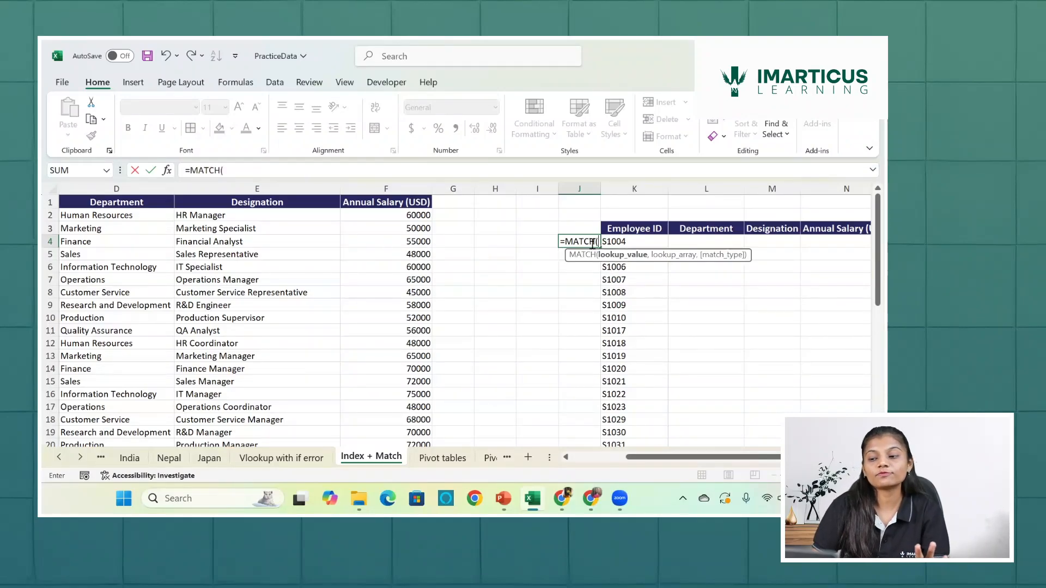
click(625, 242)
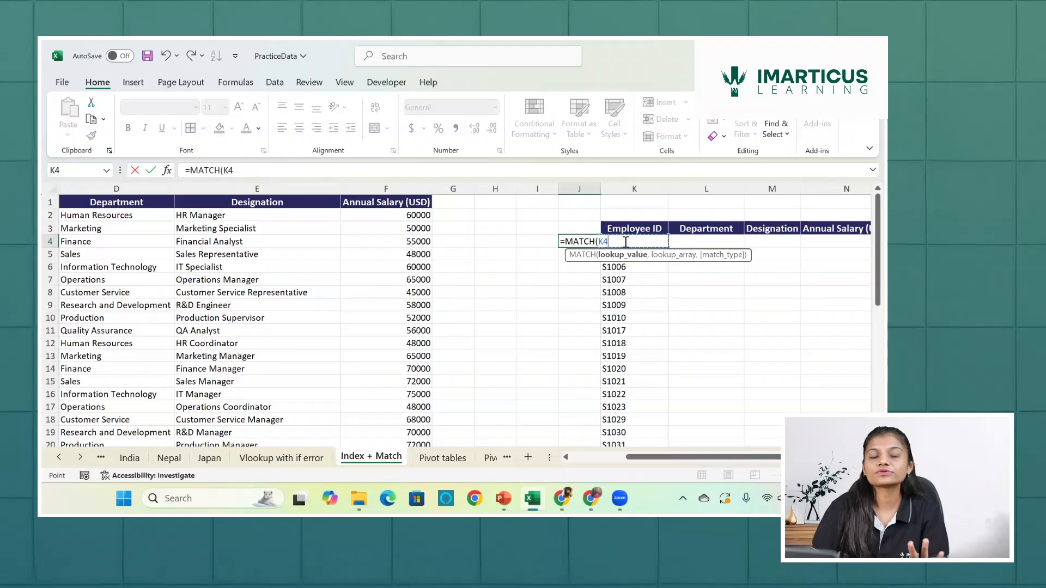
text(,)
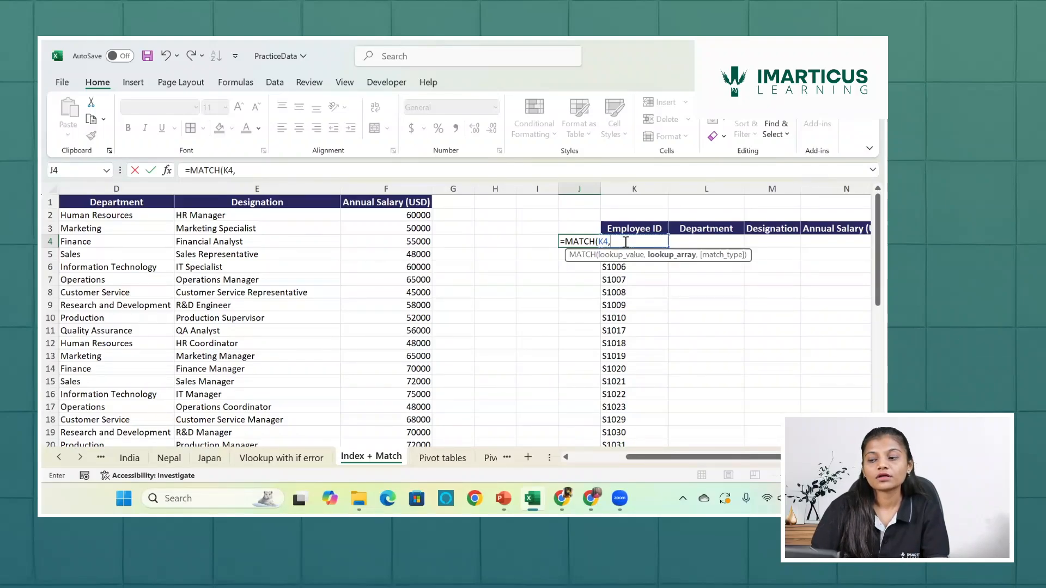
- Set the J4 MATCH's lookup array to the source Employee ID data as the absolute range $C$2:$C$41
scroll(242, 229, left, 4)
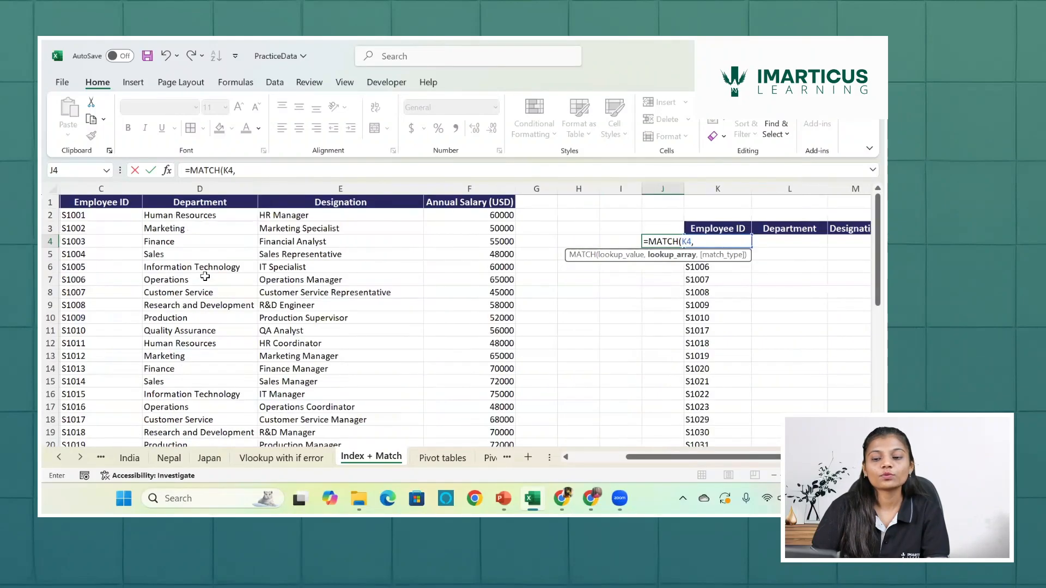
scroll(242, 229, left, 2)
click(259, 214)
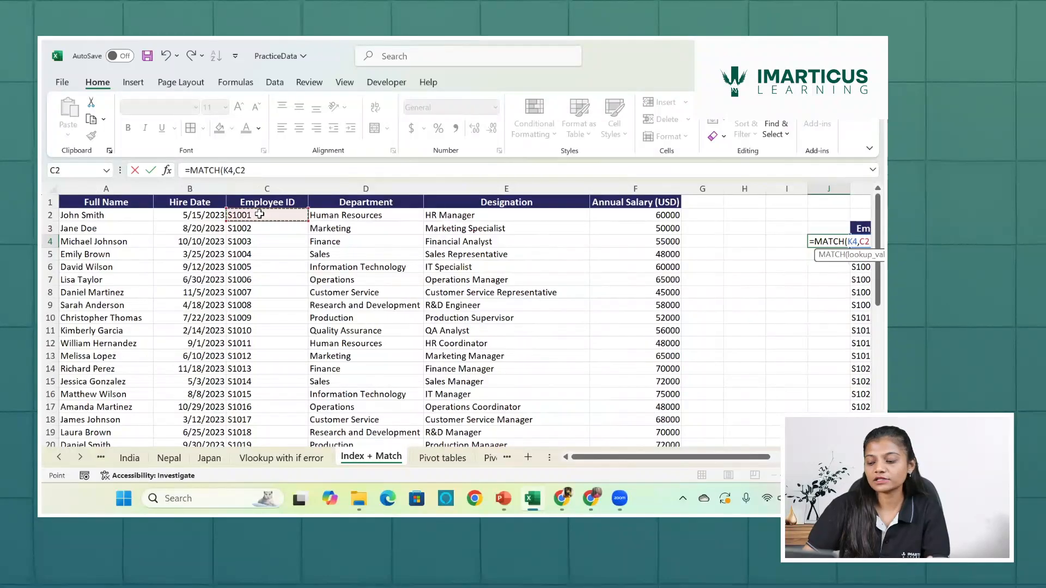
key(ctrl+shift+Down)
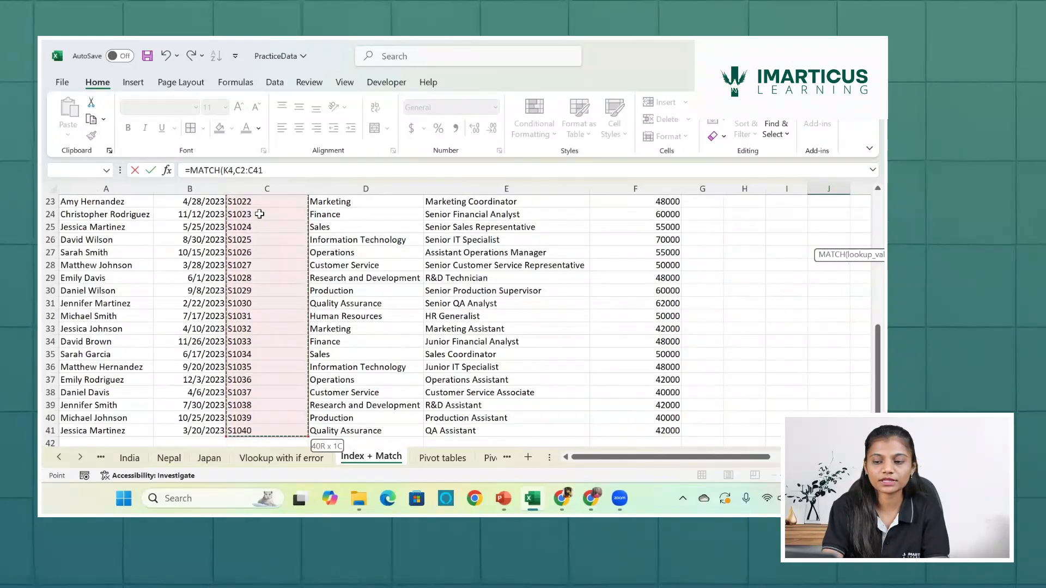
key(F4)
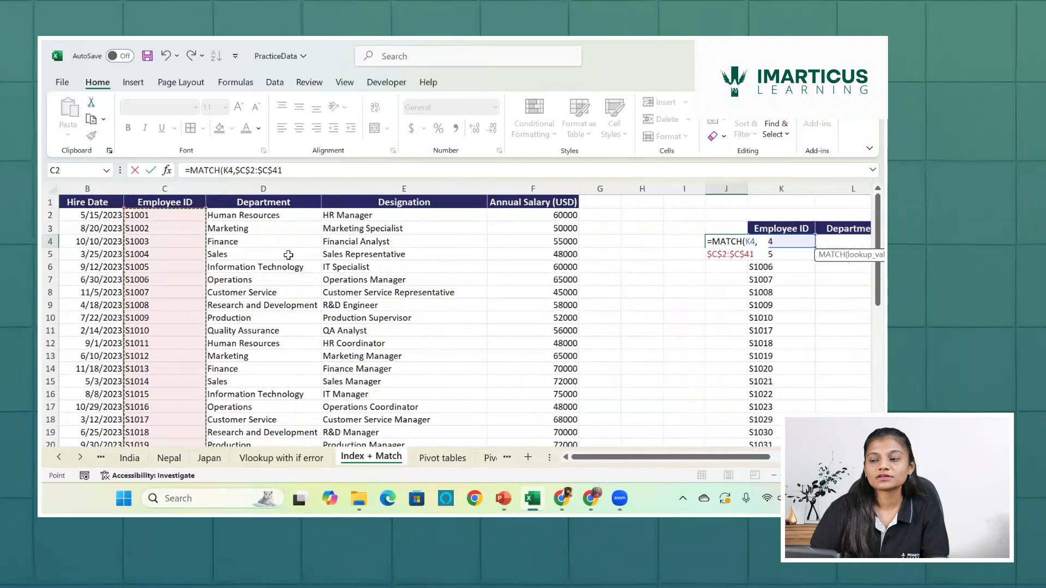
- Complete the J4 MATCH formula with match type 0 for an exact match
scroll(288, 255, right, 3)
scroll(288, 255, right, 2)
text(,)
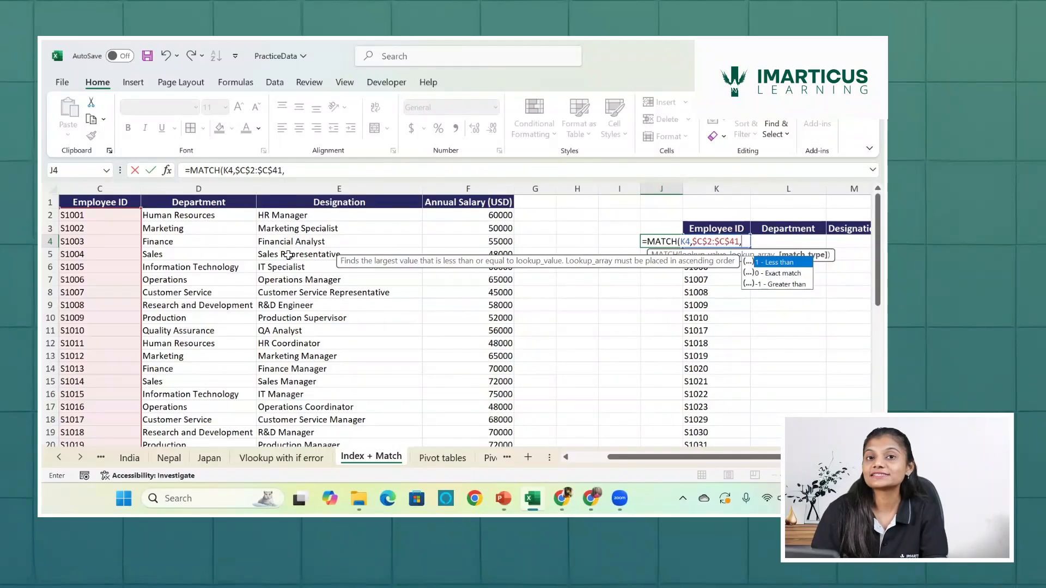
key(Down)
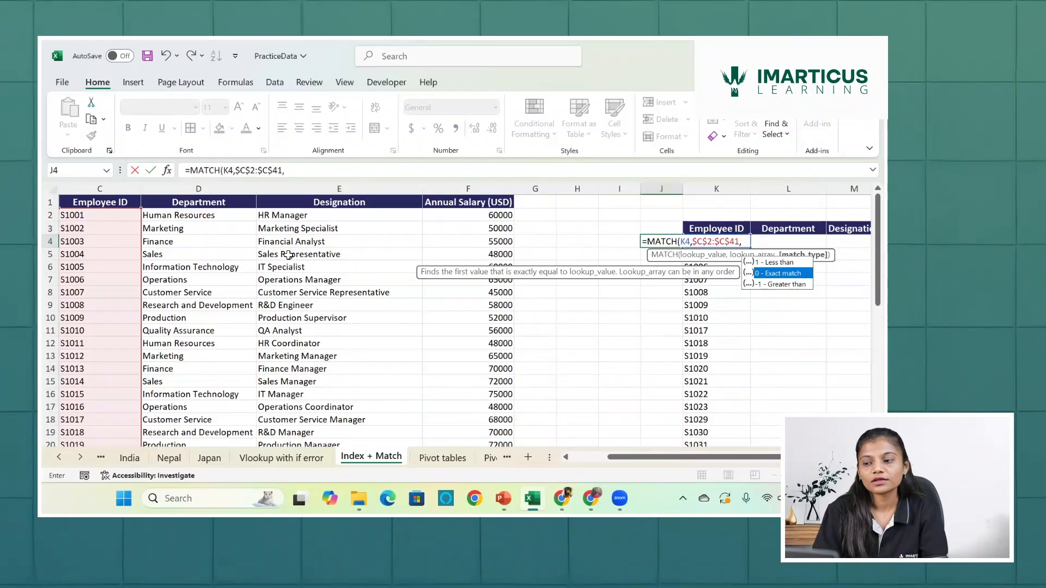
key(Down)
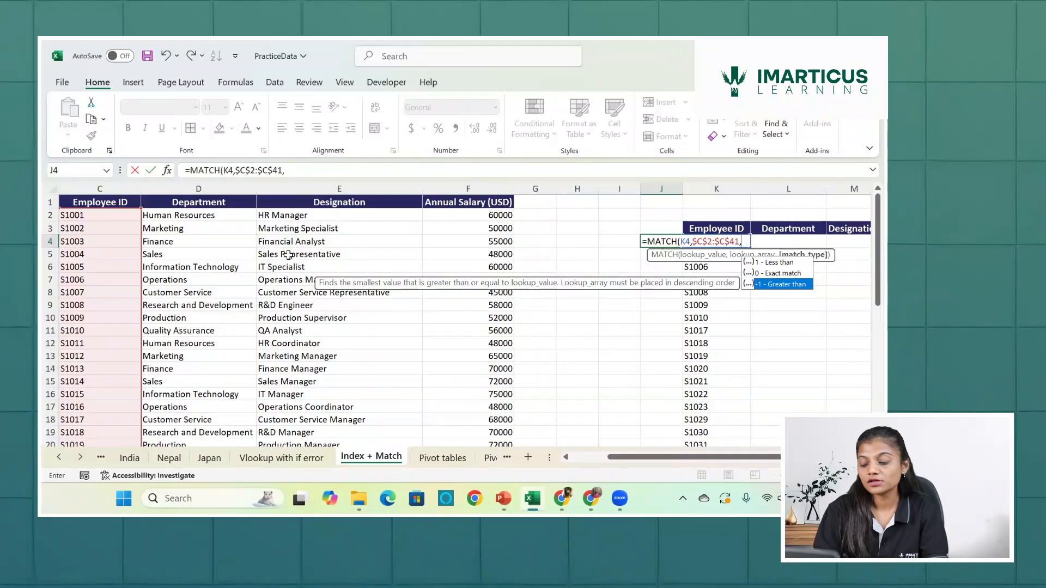
key(Up)
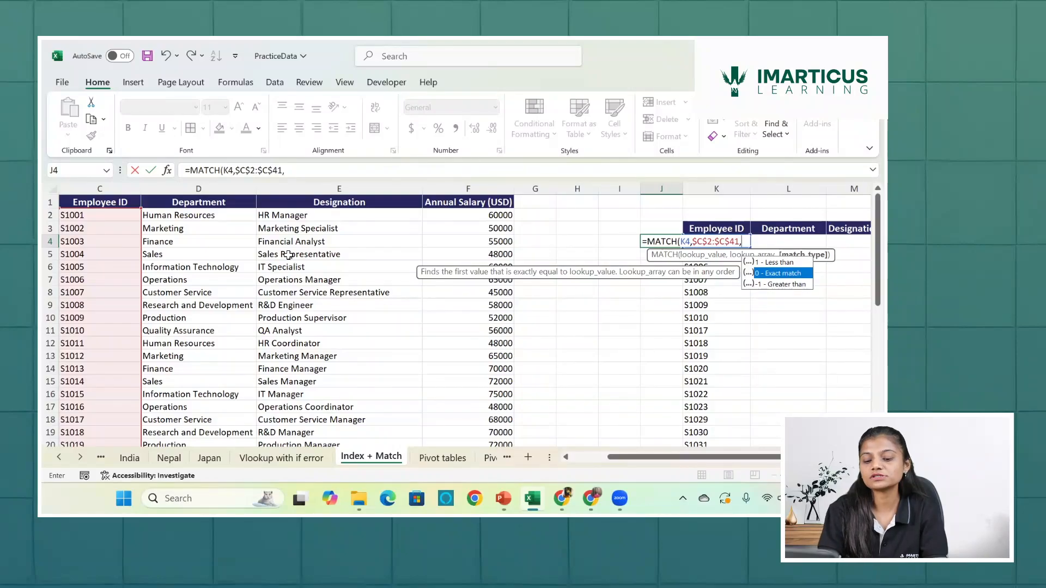
key(Tab)
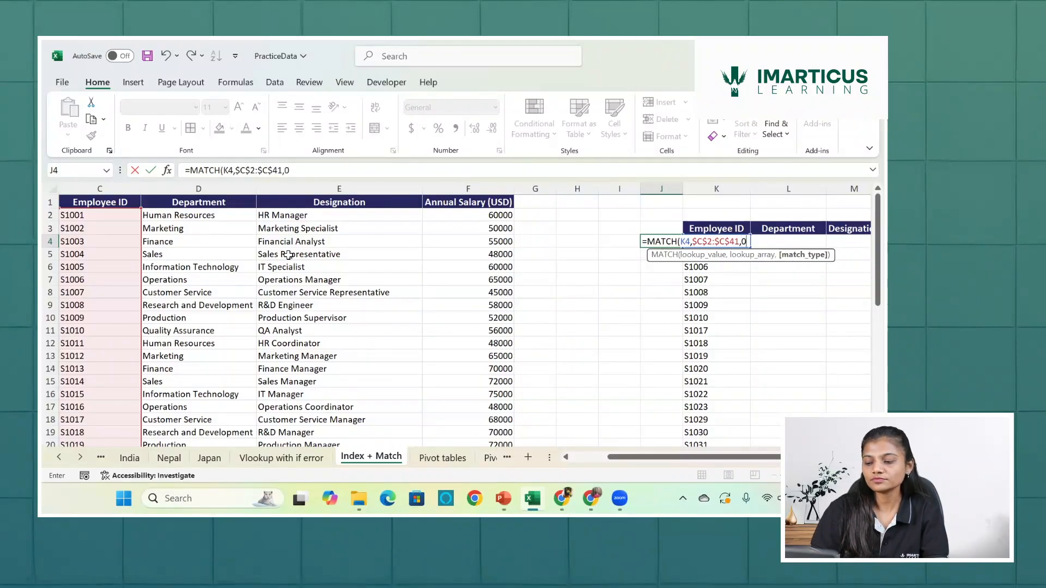
text())
key(Return)
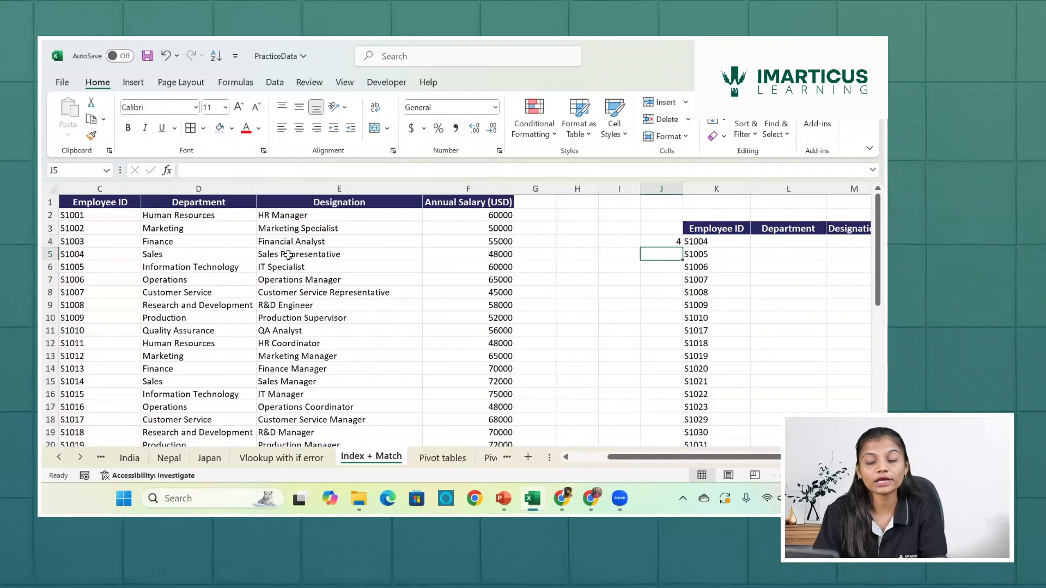
- Fill the MATCH formula from J4 down to J20 alongside the Employee IDs
click(678, 240)
drag(683, 248, 684, 248)
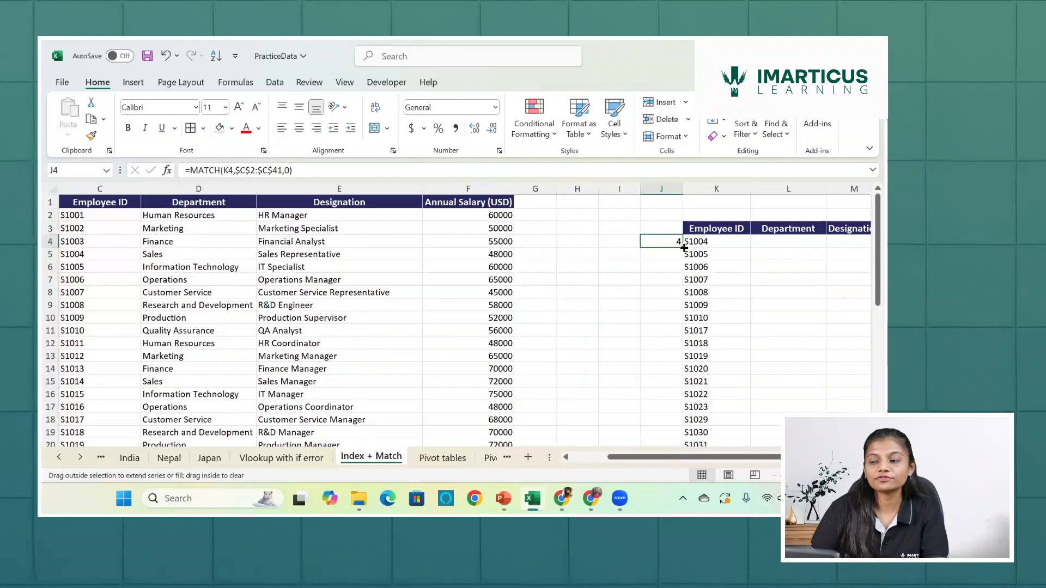
double_click(684, 247)
scroll(684, 250, down, 1)
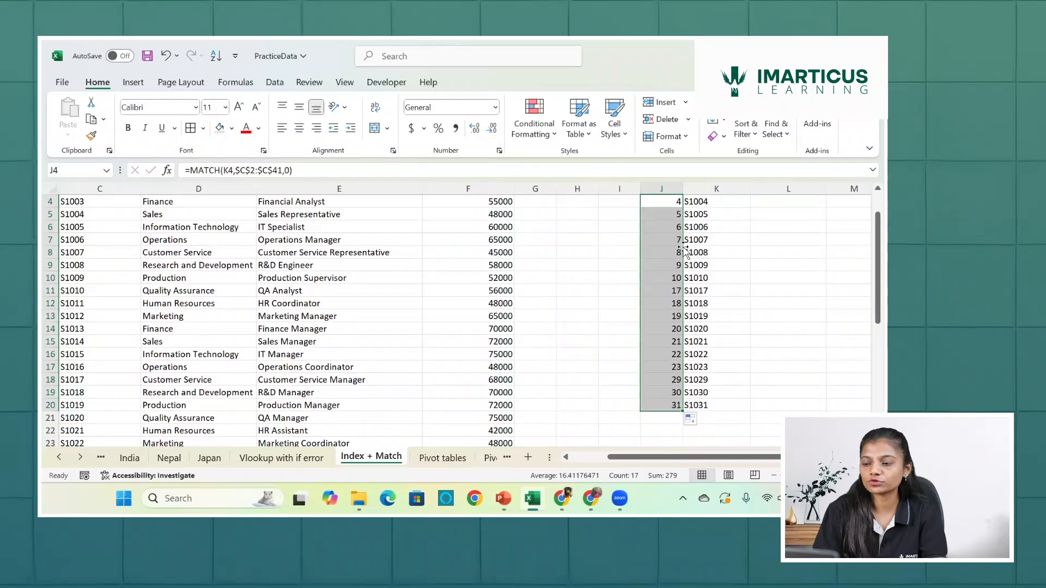
- Count down the source Employee ID cells from C2 to C11 to check the first MATCH positions
scroll(684, 250, left, 3)
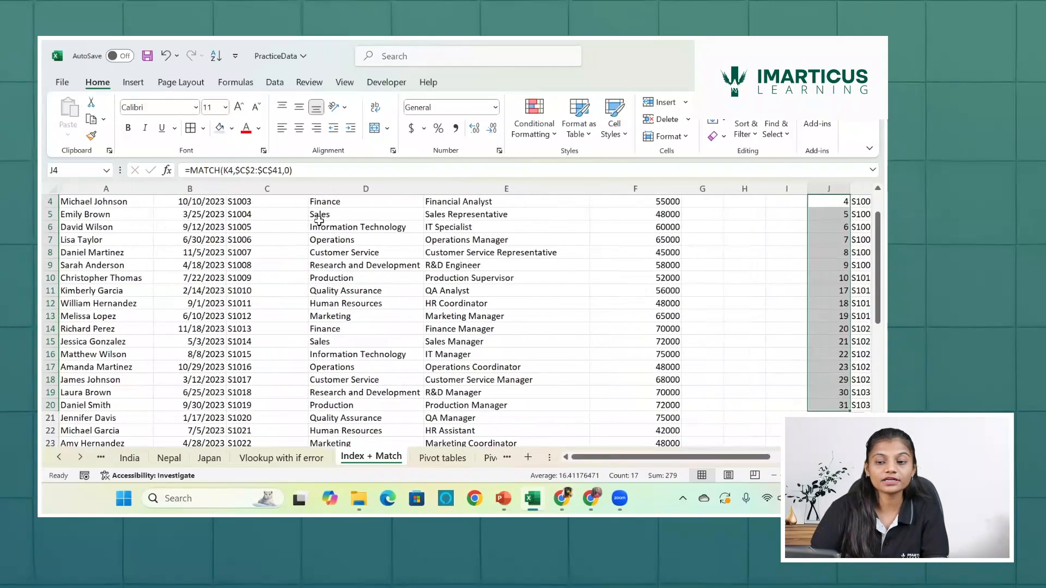
scroll(255, 222, up, 1)
click(255, 218)
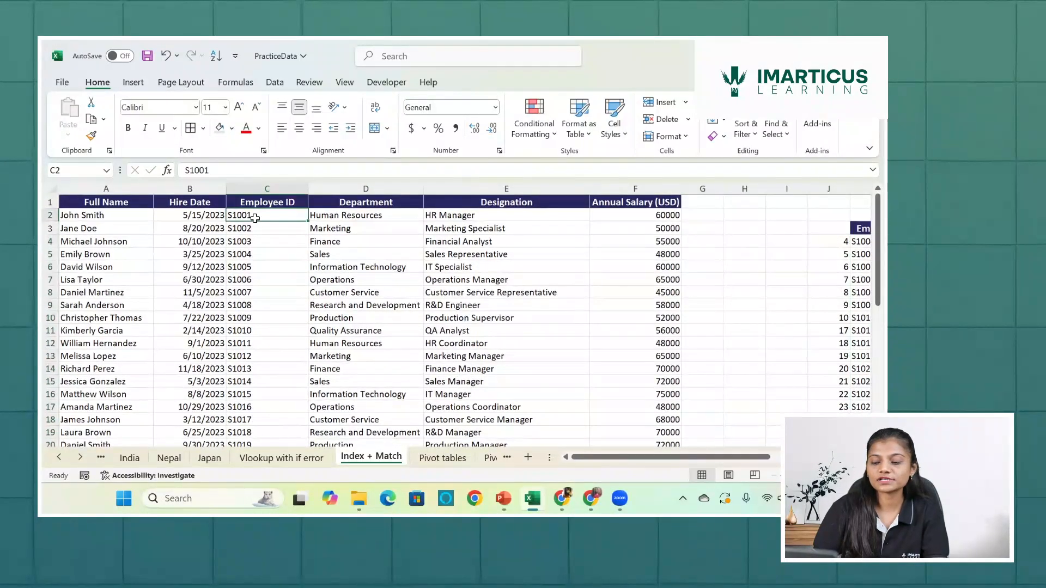
key(Down)
key(Down)
key(Down)
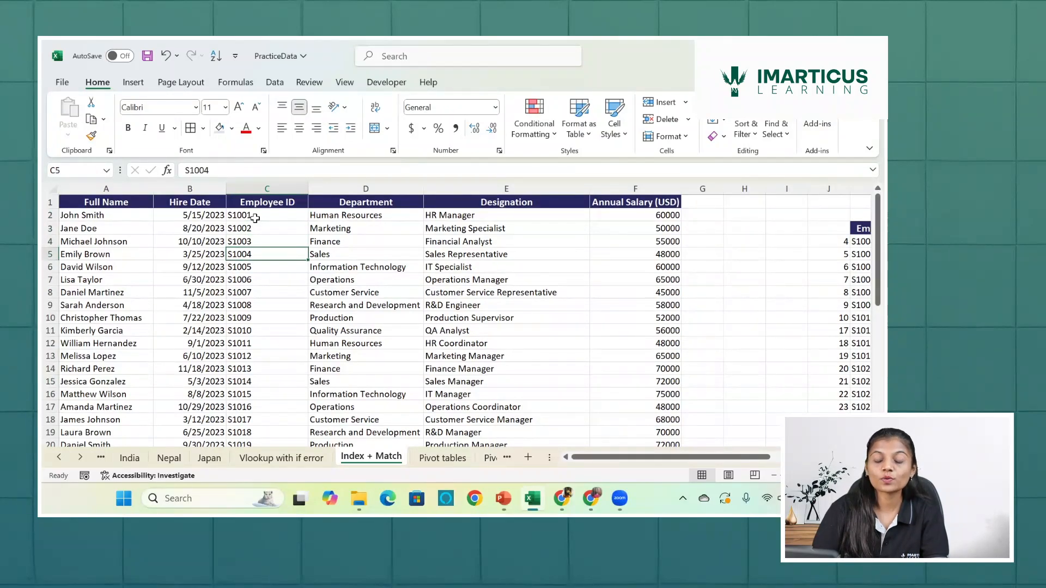
key(Down)
key(Down)
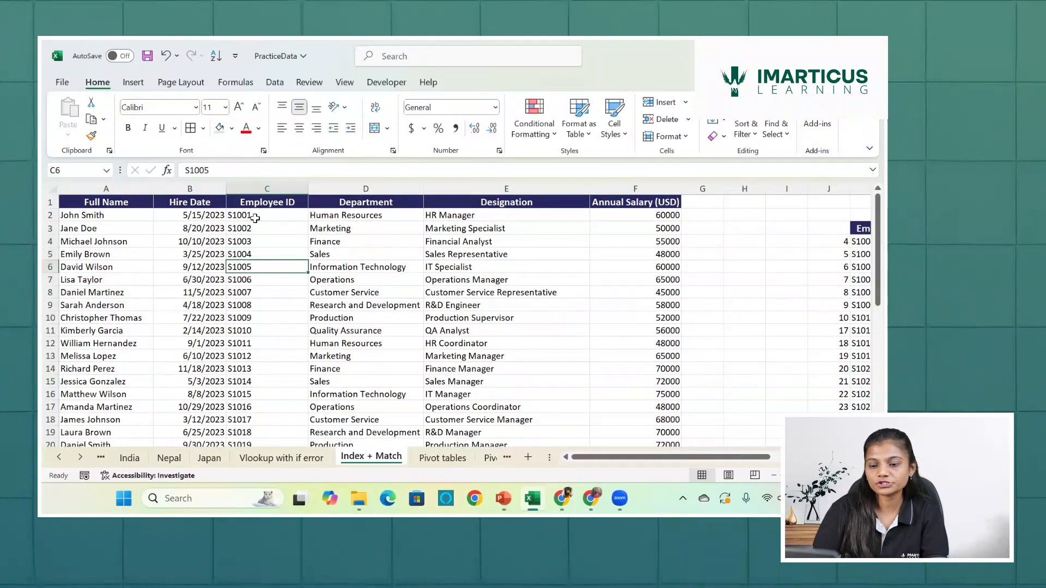
key(Down)
key(Down)
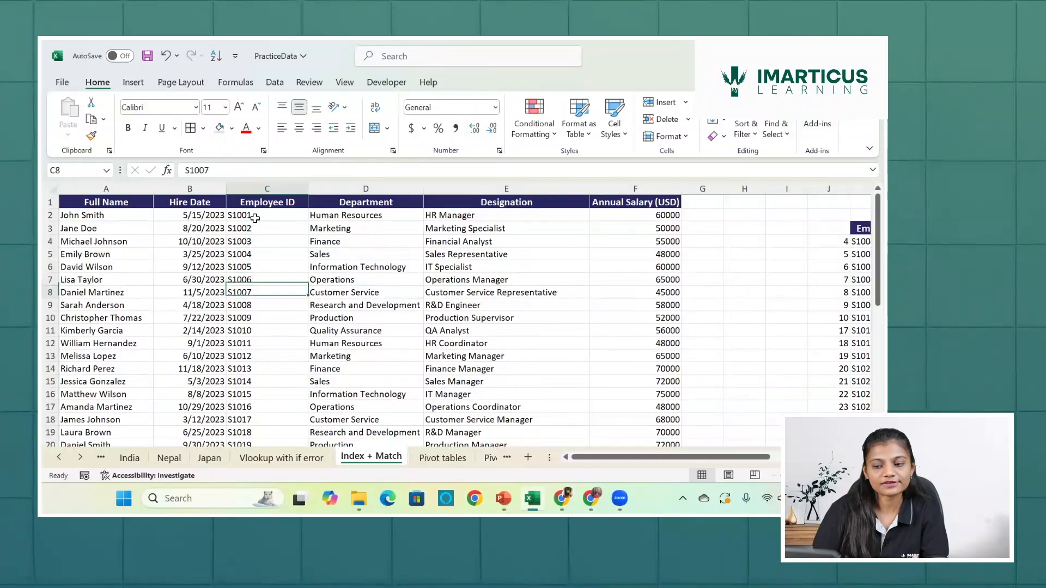
key(Down)
key(Down)
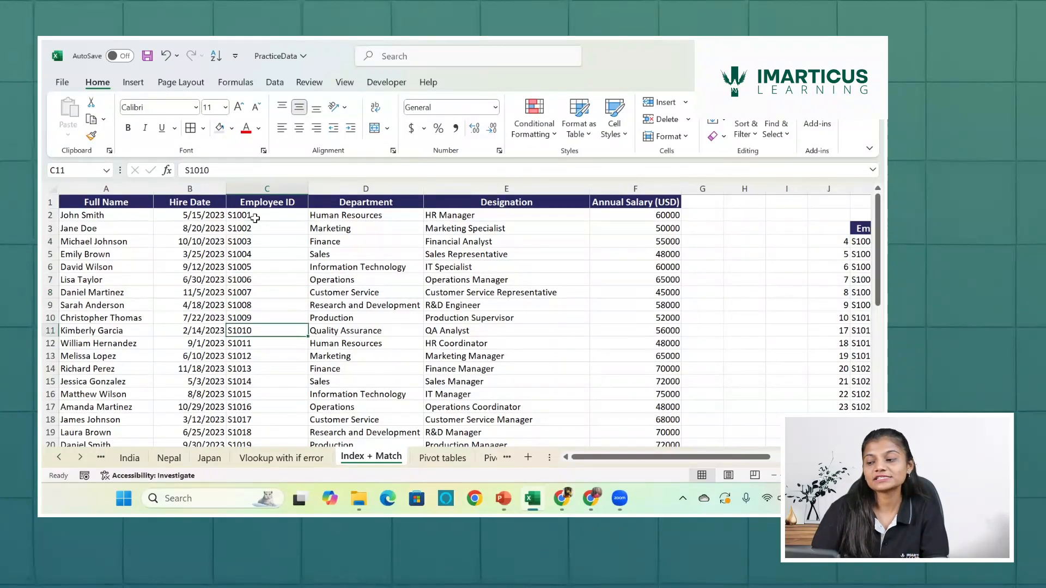
- Compare the source Employee ID in C18 with the MATCH position calculated in J11
scroll(434, 248, right, 1)
scroll(434, 248, right, 3)
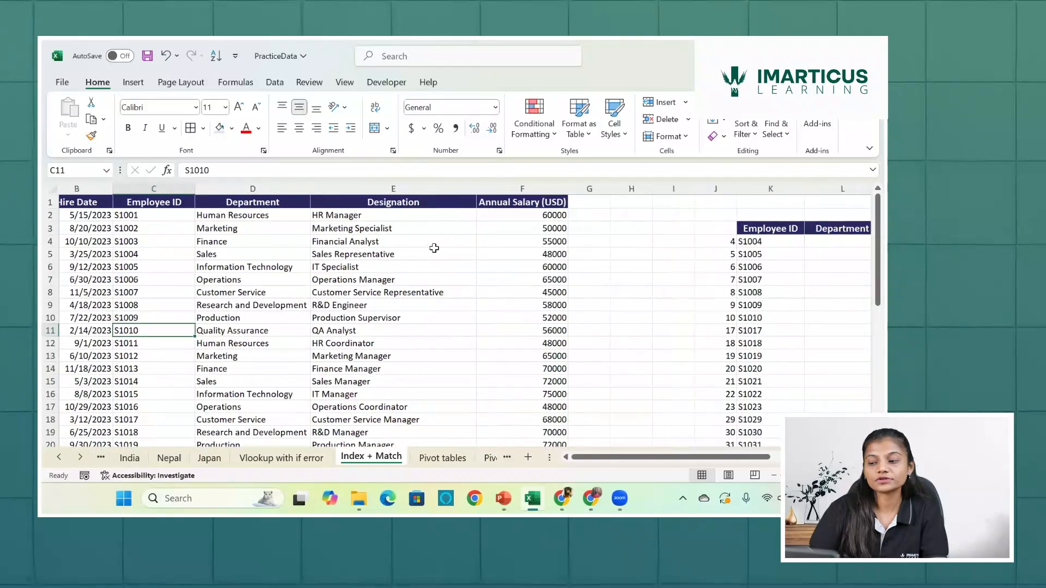
scroll(434, 248, left, 4)
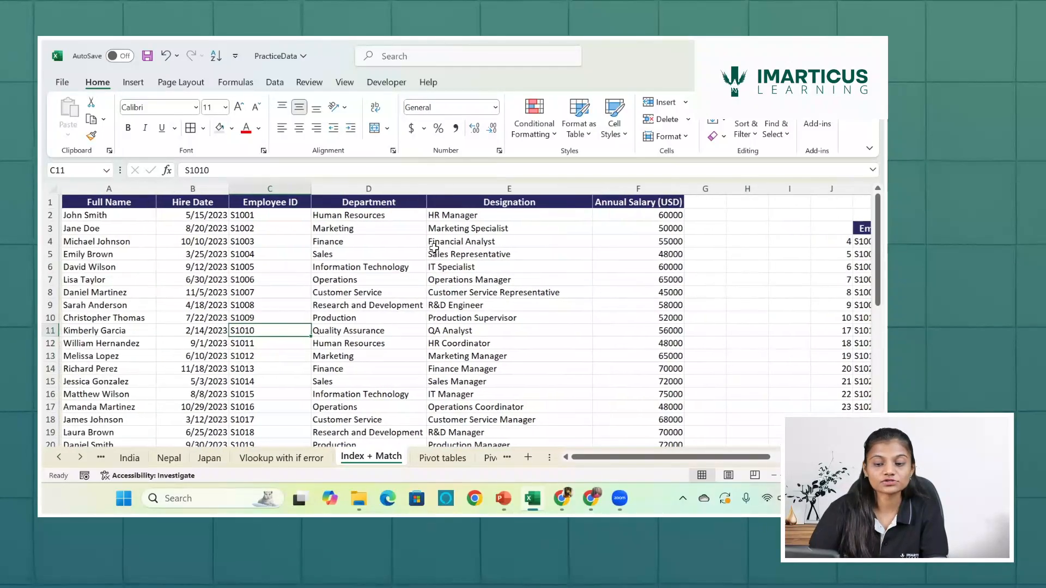
scroll(249, 325, down, 2)
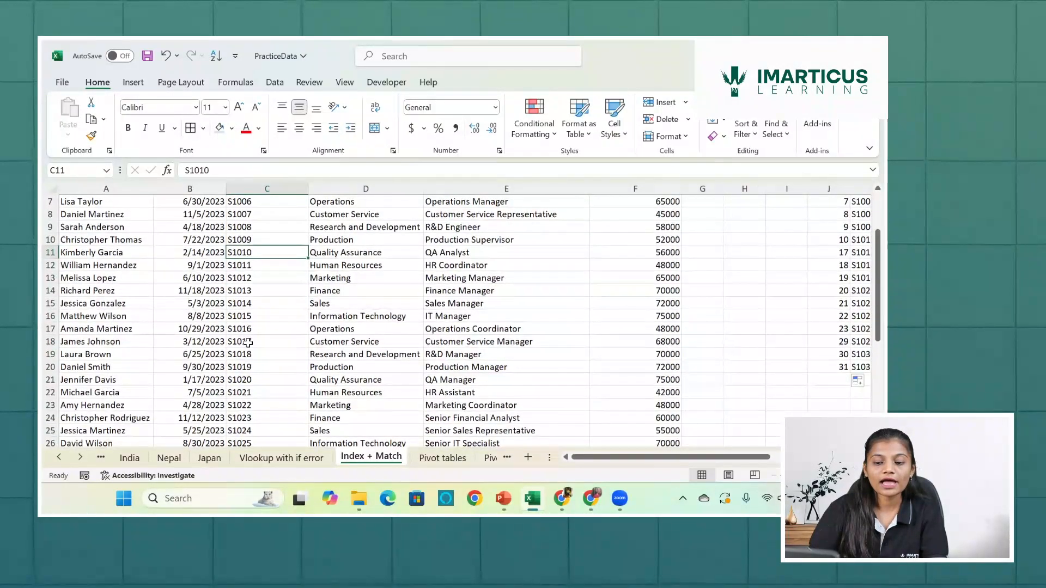
click(249, 342)
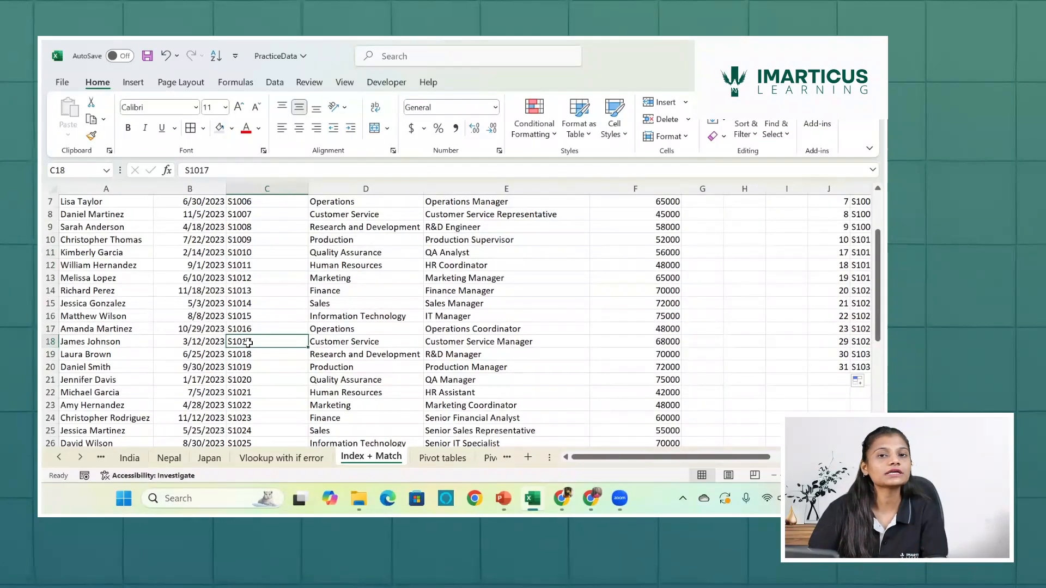
scroll(627, 228, right, 3)
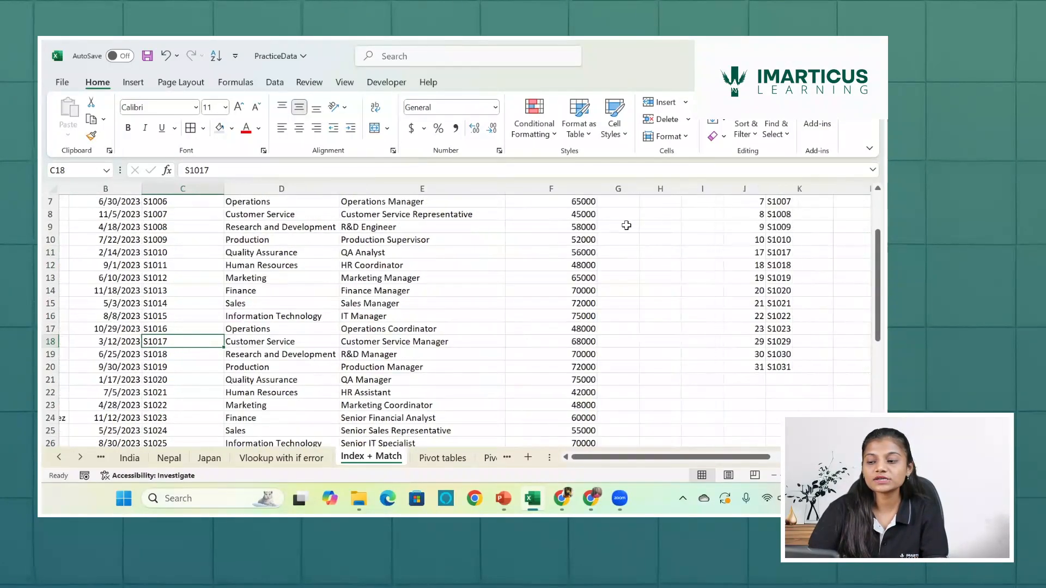
click(660, 253)
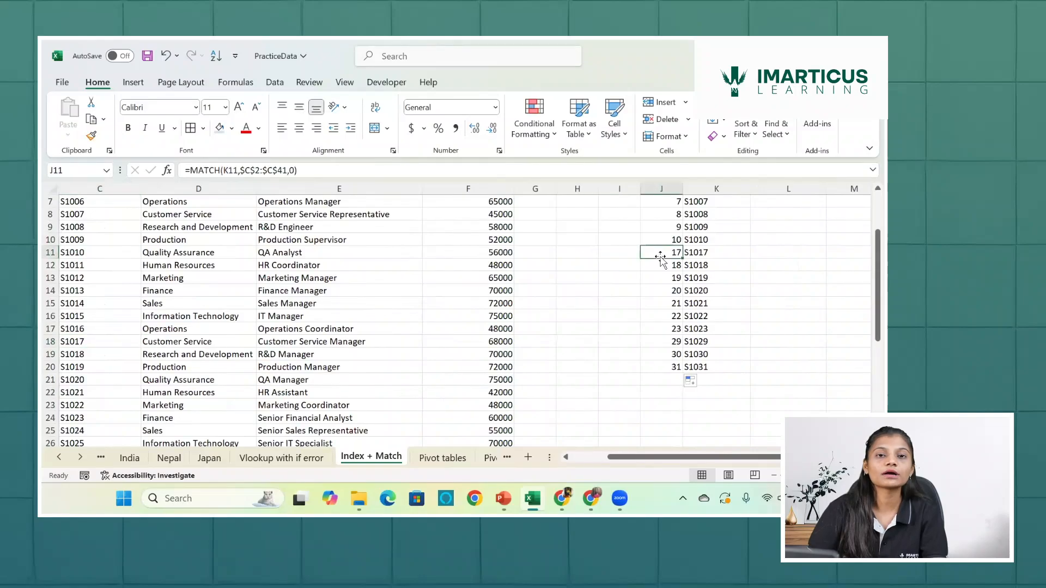
- Change the font color of the MATCH results in J4:J20 to red
scroll(661, 256, up, 2)
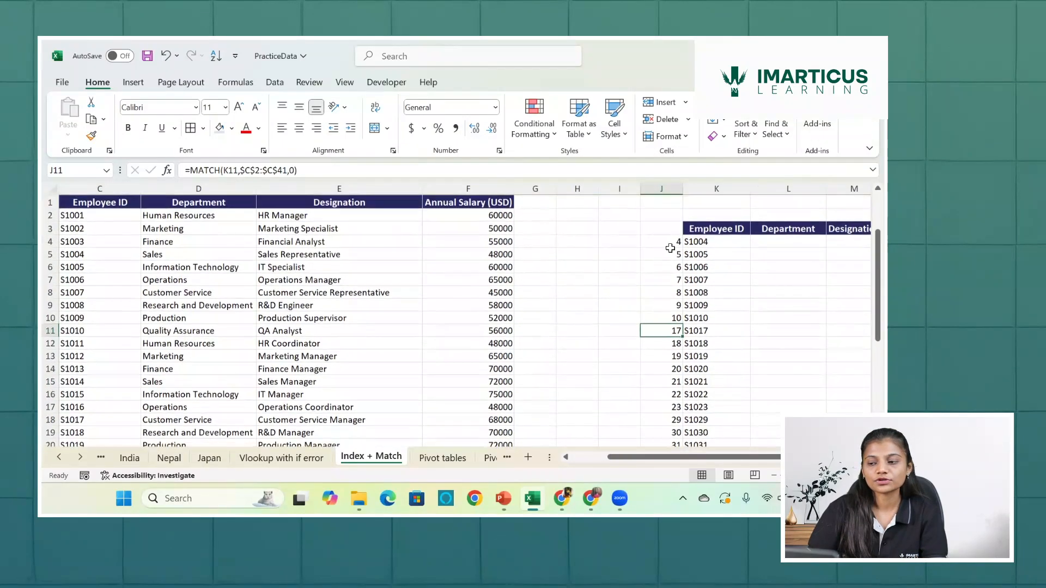
drag(670, 246, 676, 419)
click(246, 130)
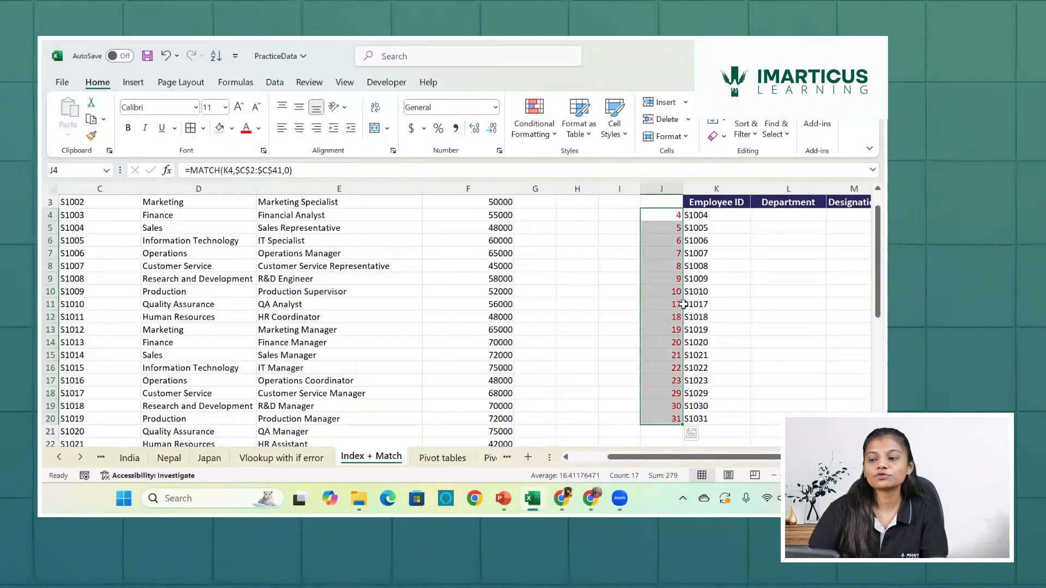
click(706, 292)
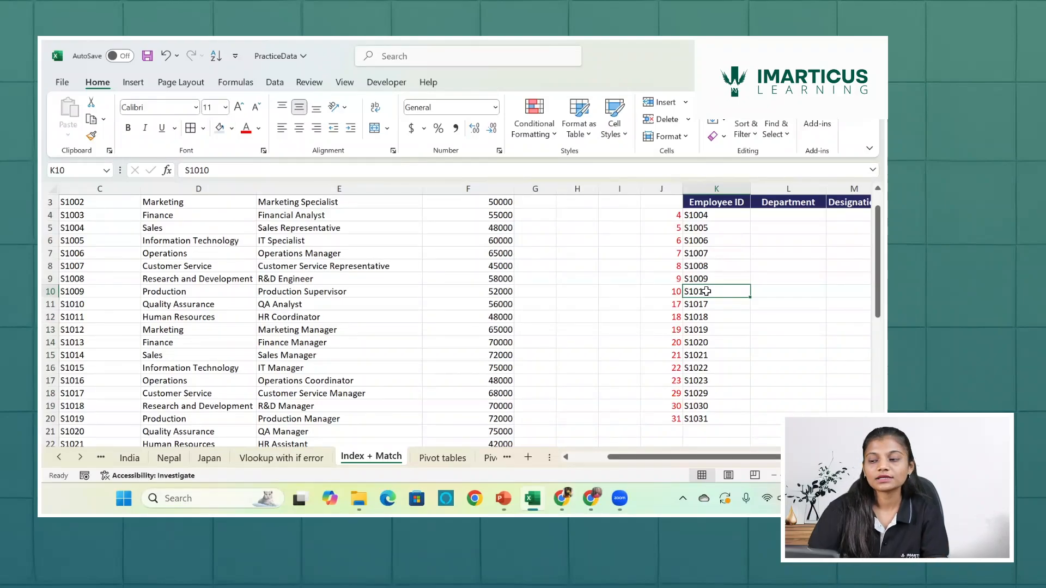
- Compare the lookup table's headers in row 3 with the source table's column headers in row 1
scroll(706, 292, up, 1)
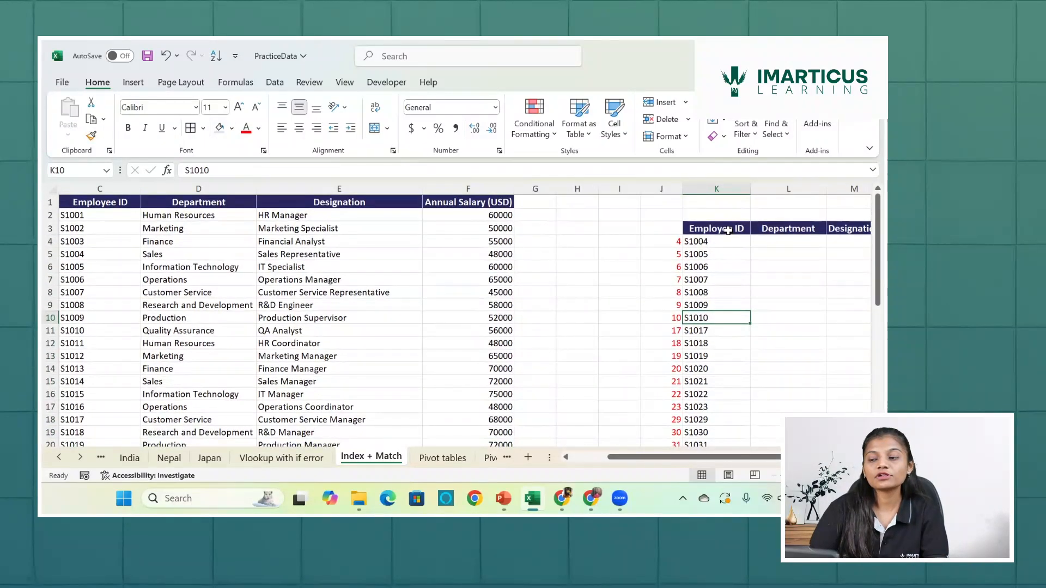
click(728, 230)
scroll(728, 229, right, 3)
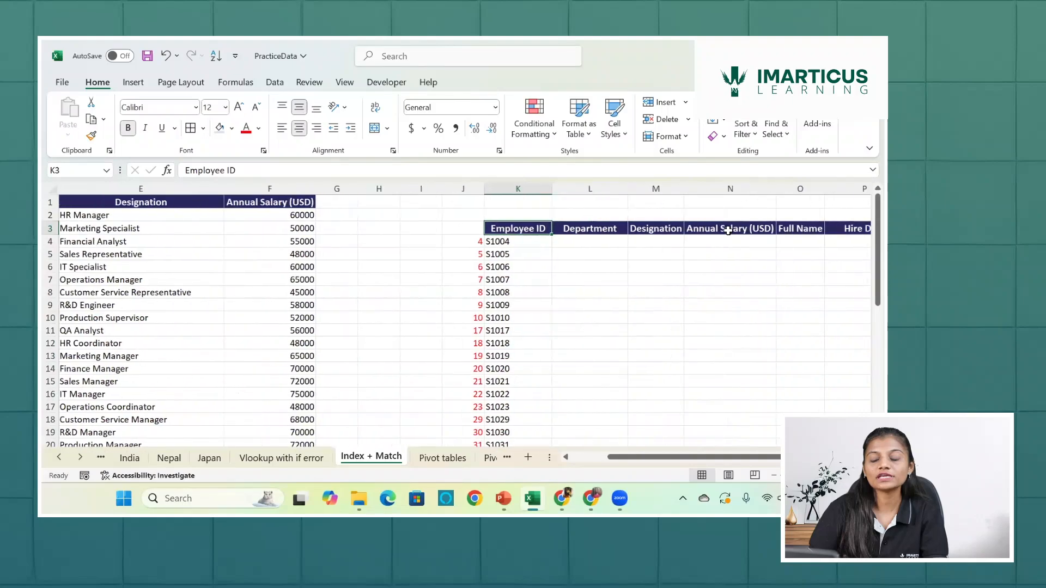
scroll(728, 230, left, 2)
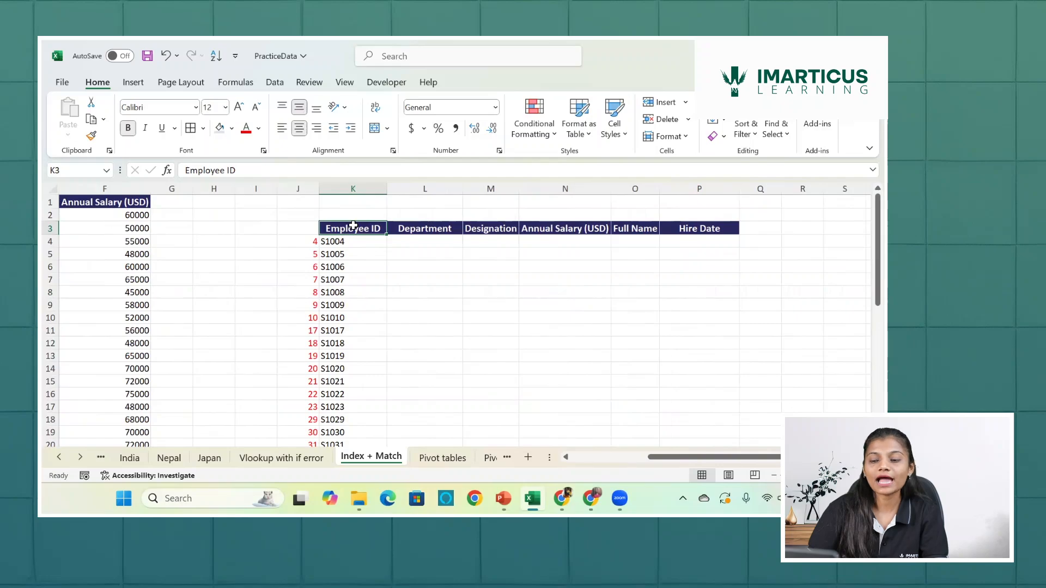
scroll(352, 225, left, 2)
scroll(119, 211, left, 2)
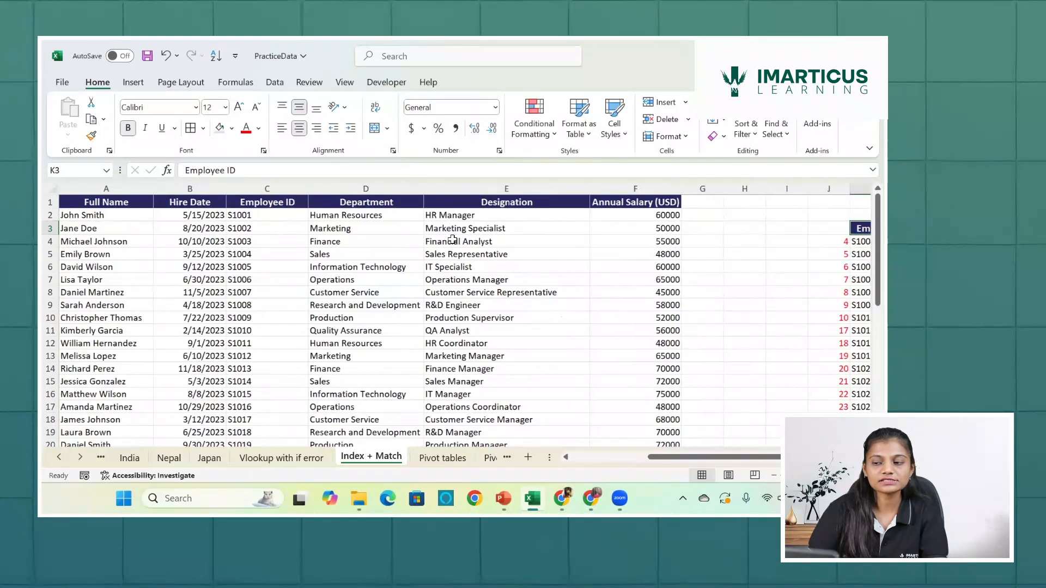
scroll(450, 240, right, 5)
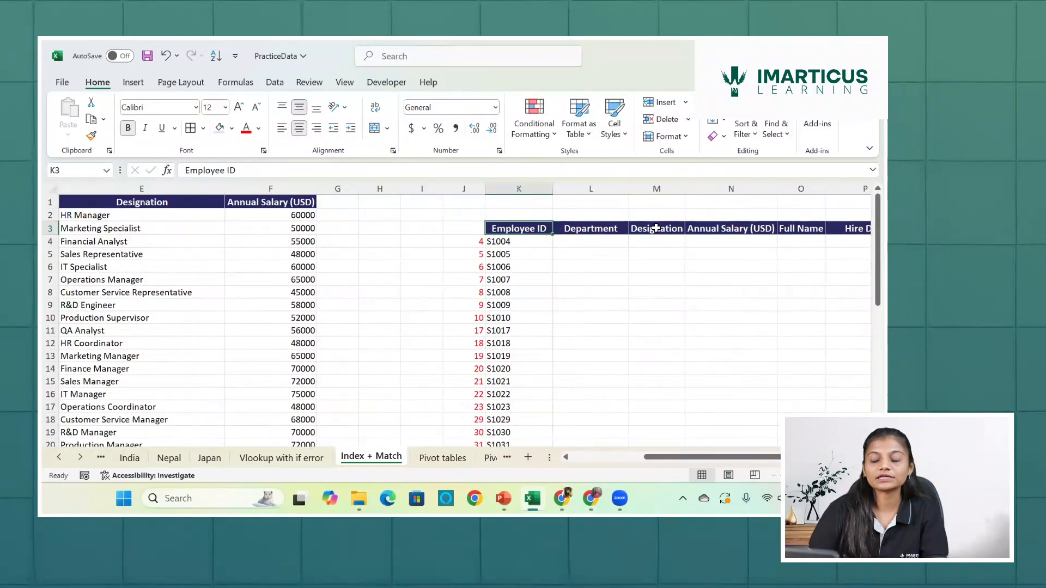
- Start a MATCH formula in K2 above the lookup table, using the Employee ID header in K3 as the lookup value
click(534, 216)
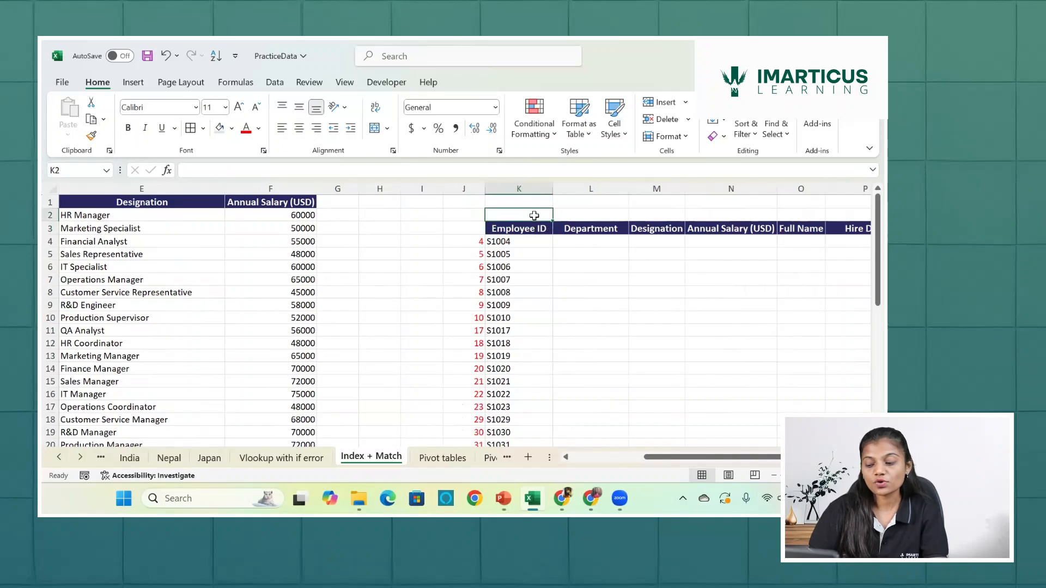
text(=)
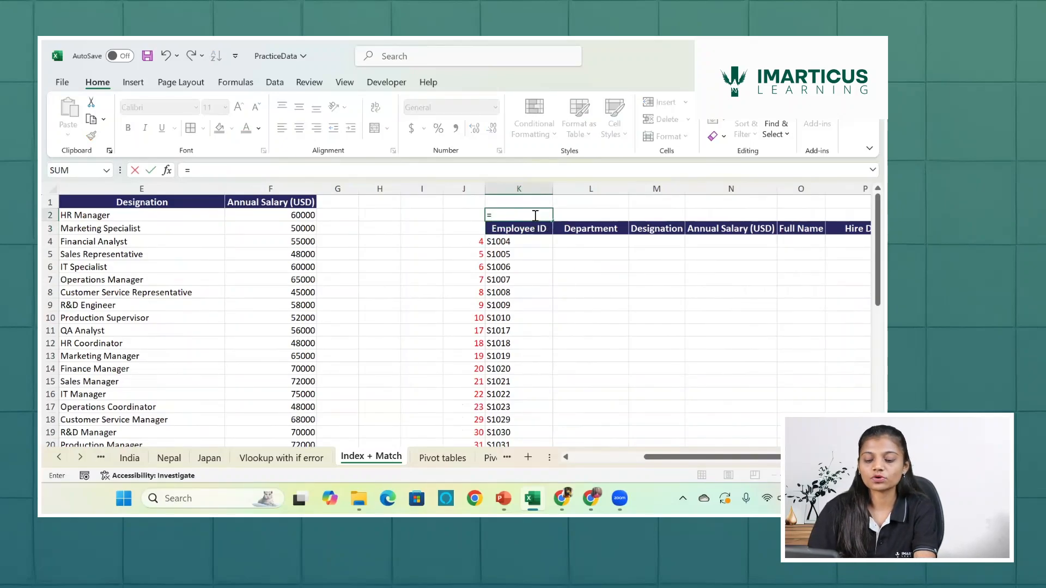
text(matcc)
key(BackSpace)
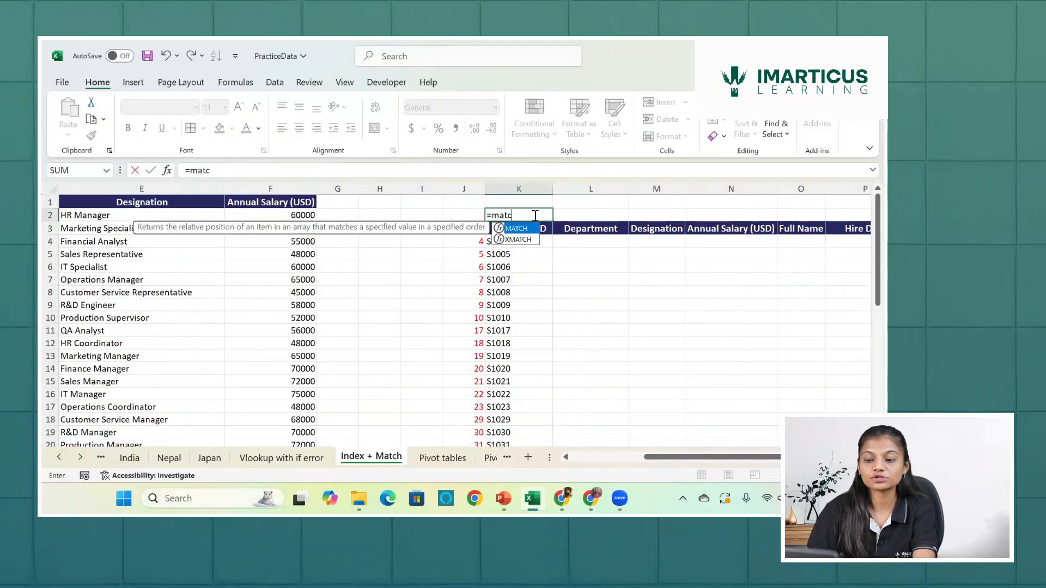
key(Tab)
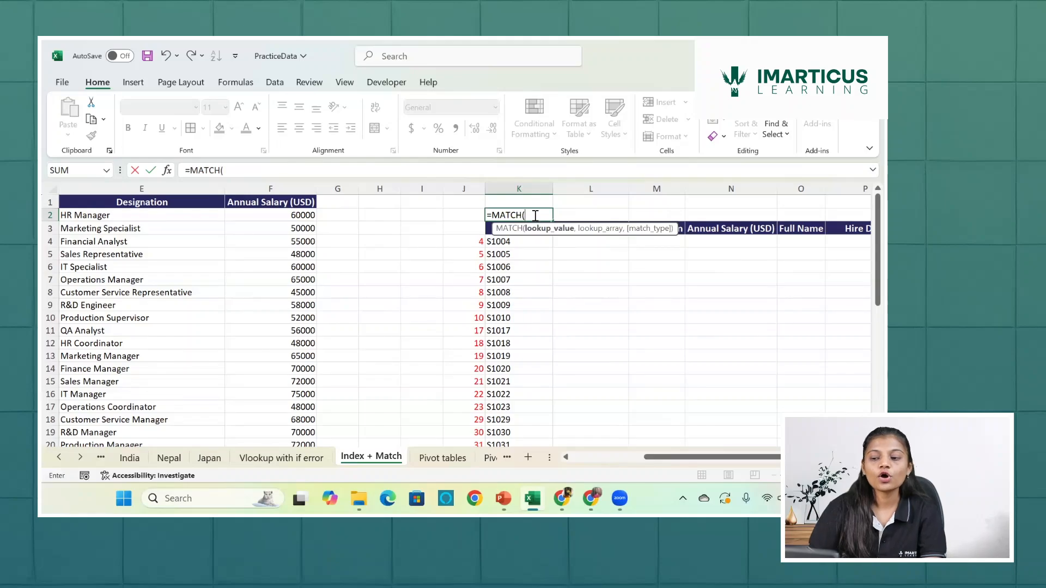
click(489, 229)
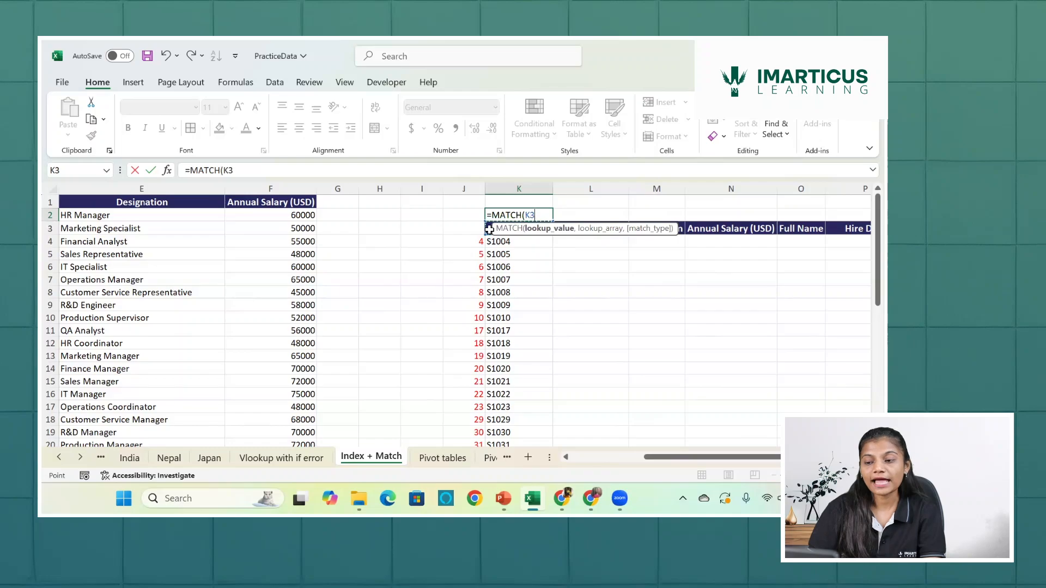
- Set the K2 formula's lookup array to the source header row as the absolute reference $A$1:$F$1
text(,)
scroll(339, 256, left, 1)
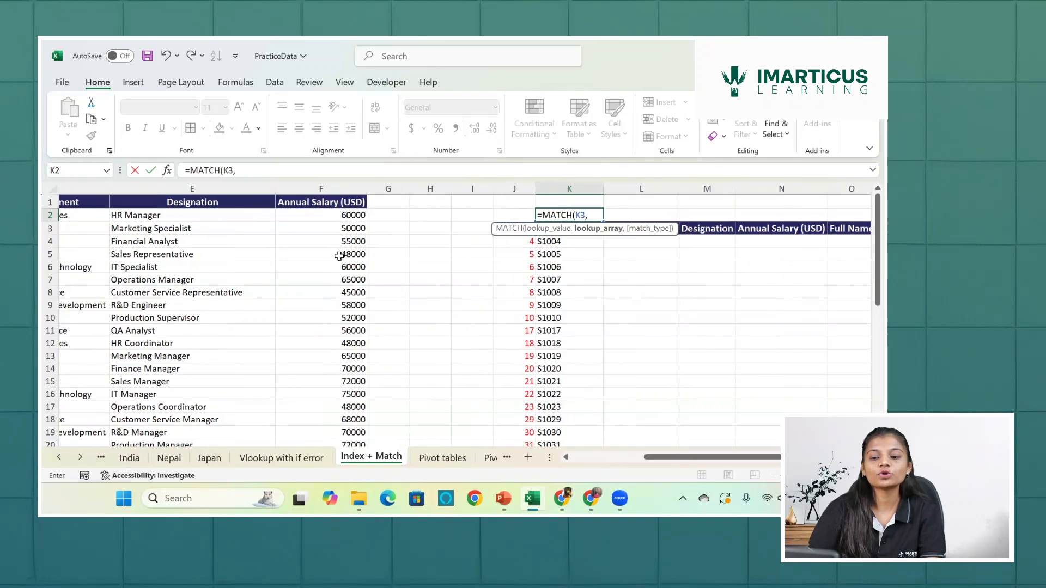
scroll(339, 256, left, 3)
click(127, 204)
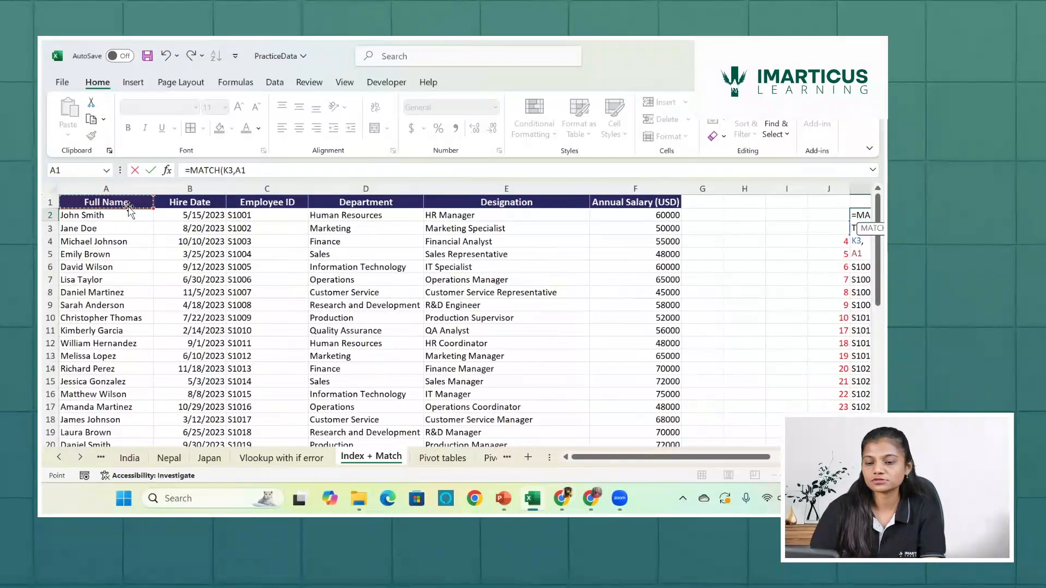
key(shift+Right)
key(shift+Right)
key(shift+Right)
key(shift+Right)
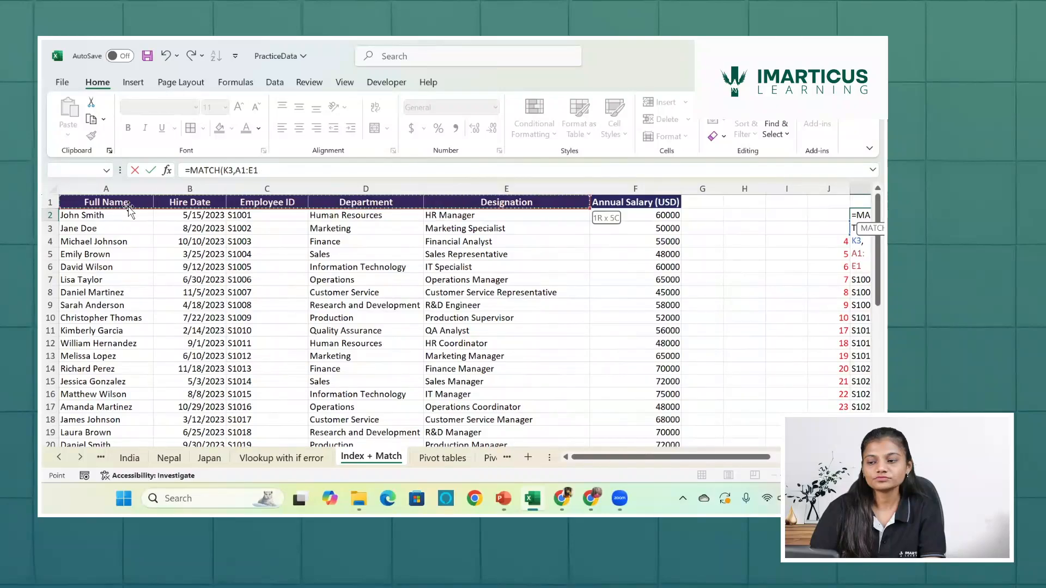
key(shift+Right)
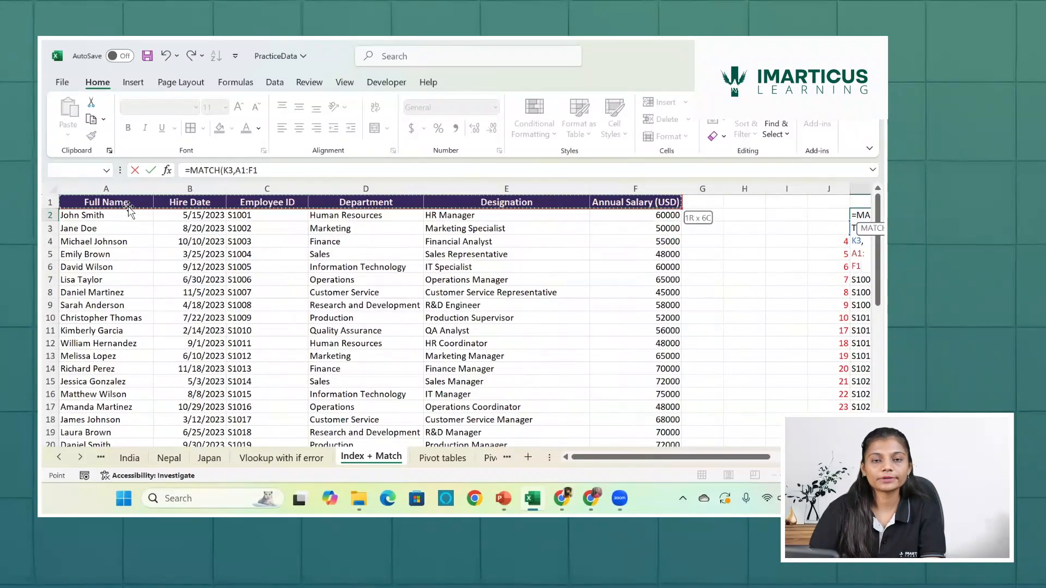
key(F4)
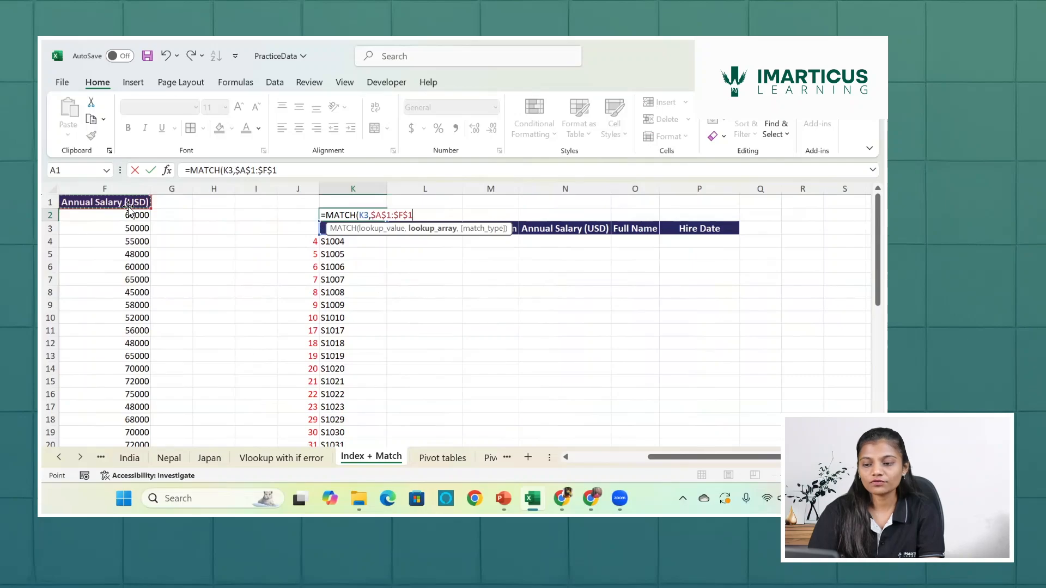
- Complete the K2 MATCH formula with match type 0 for an exact match
text(,)
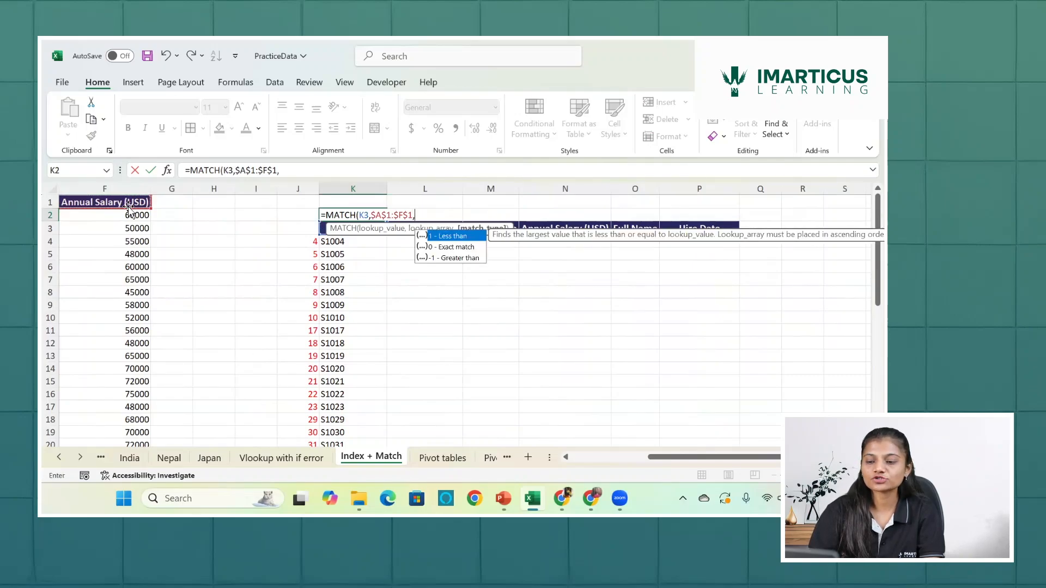
text(0)
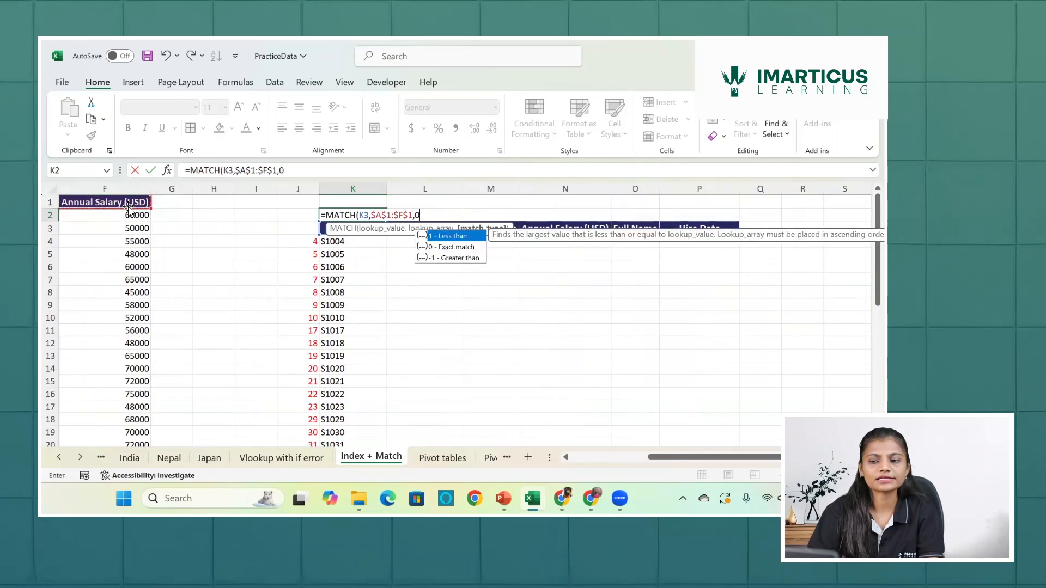
text())
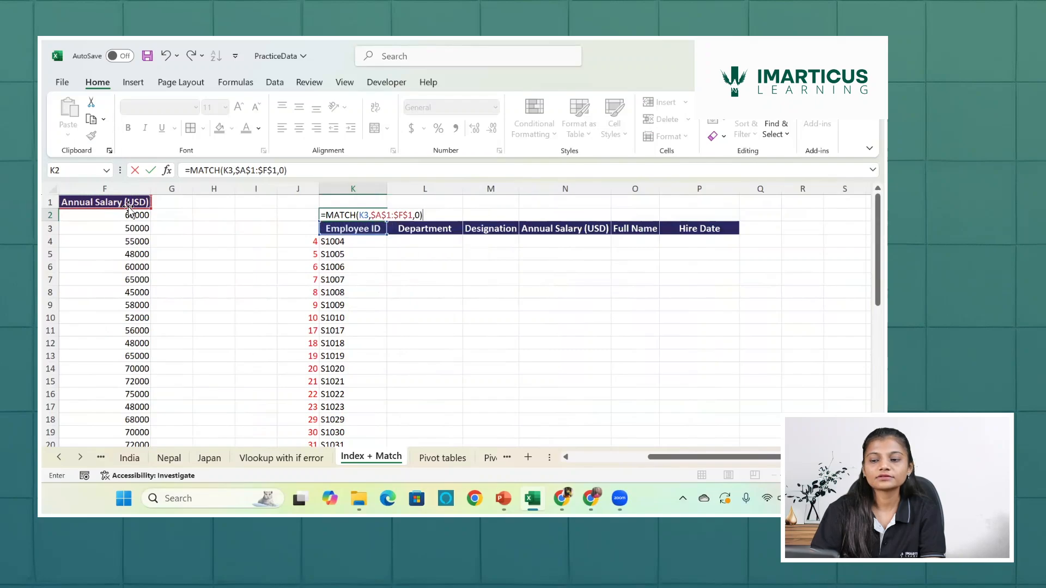
key(Return)
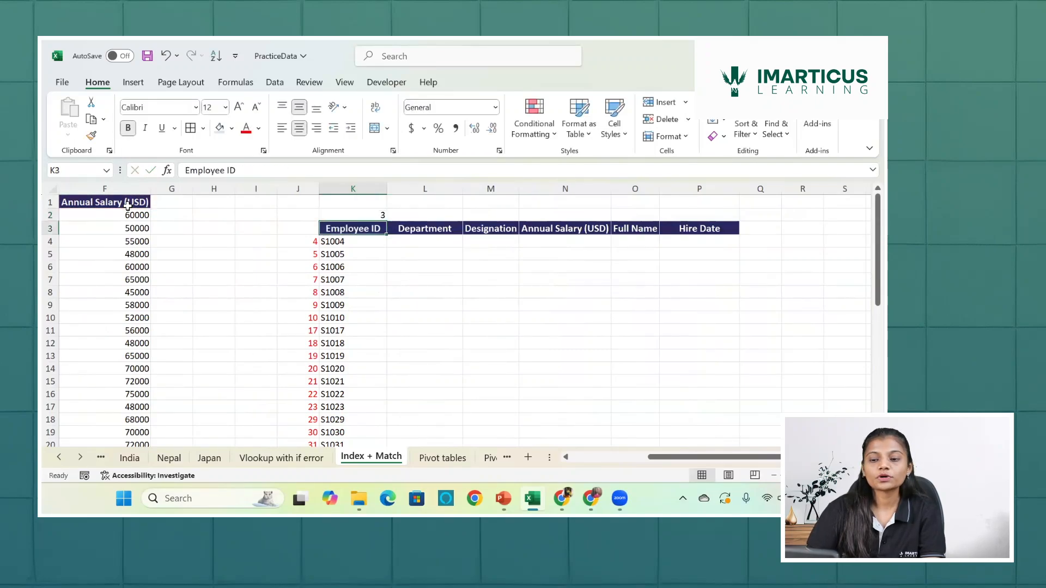
- Check the K2 result against the position of the Employee ID header in the source table
scroll(342, 262, left, 10)
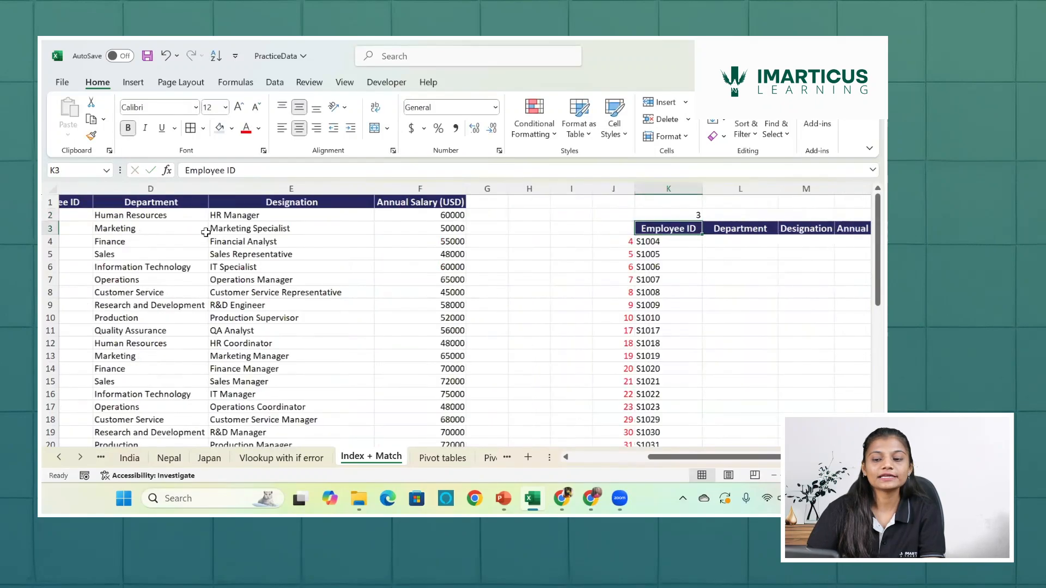
click(274, 206)
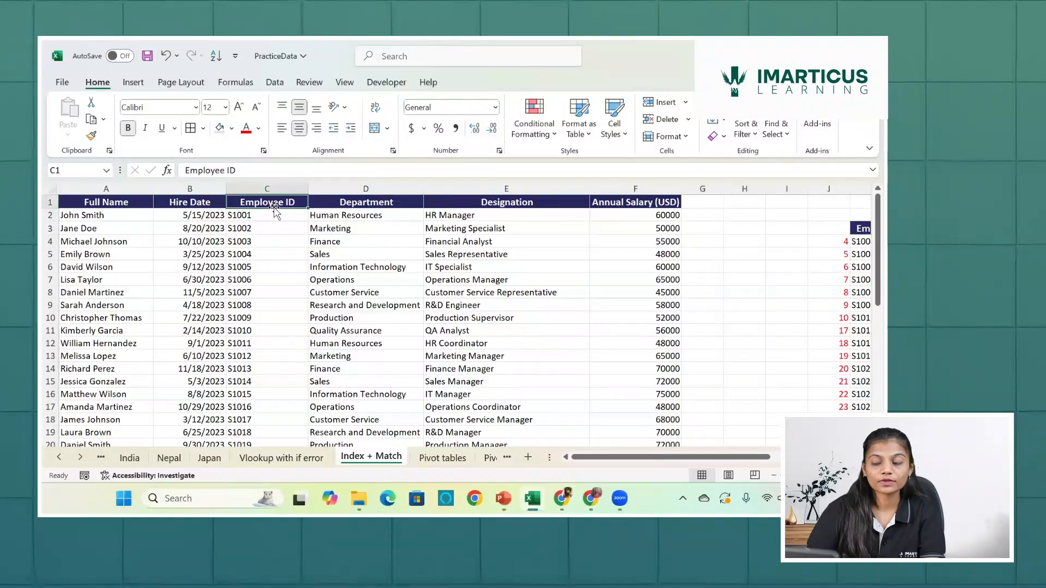
scroll(544, 215, right, 8)
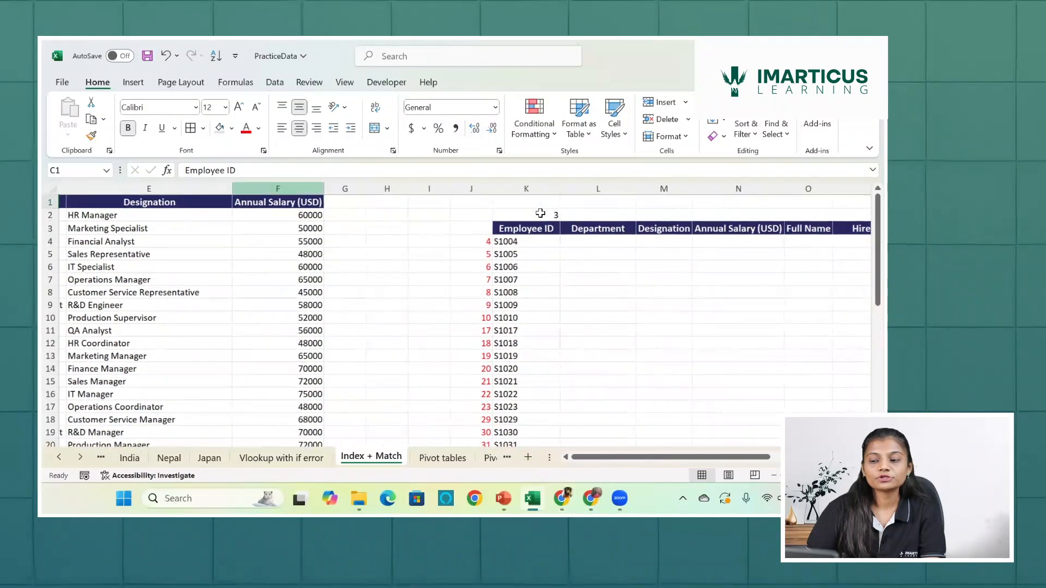
- Fill the MATCH formula from K2 across to P2 and change the font color of these results to red
click(548, 216)
drag(549, 219, 737, 211)
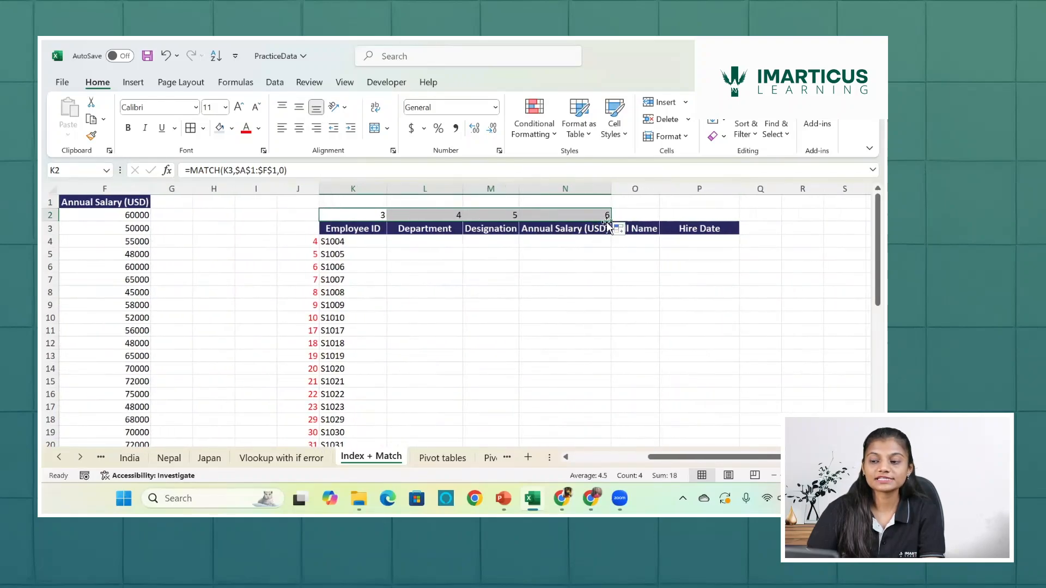
drag(611, 223, 751, 213)
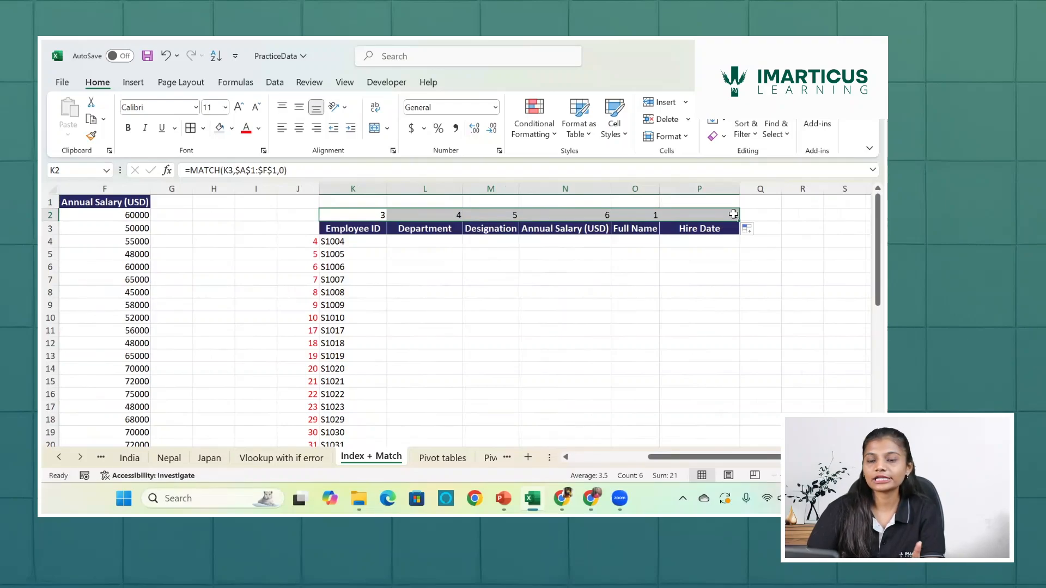
click(246, 128)
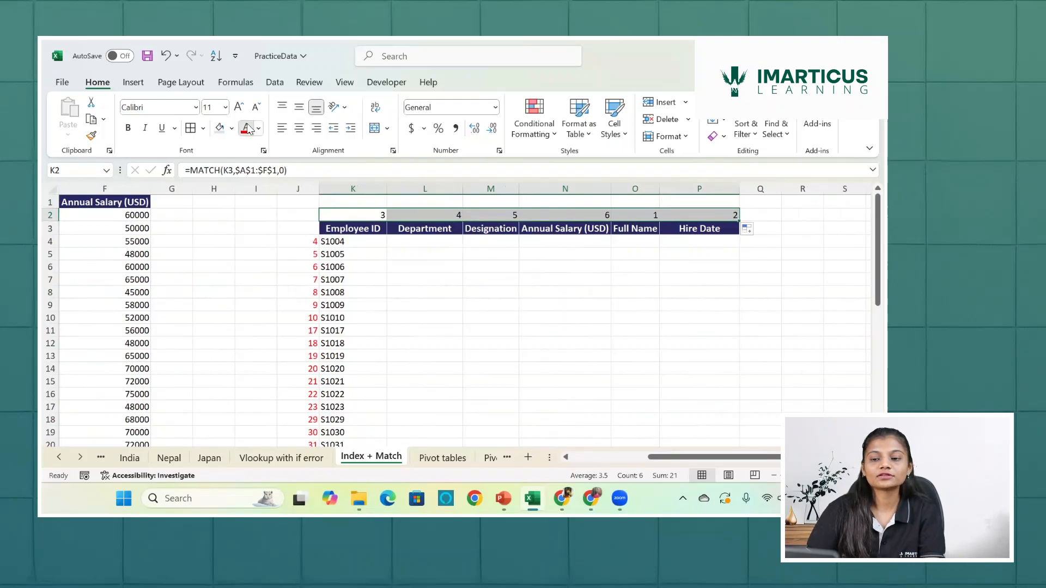
- Start an INDEX formula in L4, the Department cell for Employee ID S1004
click(425, 246)
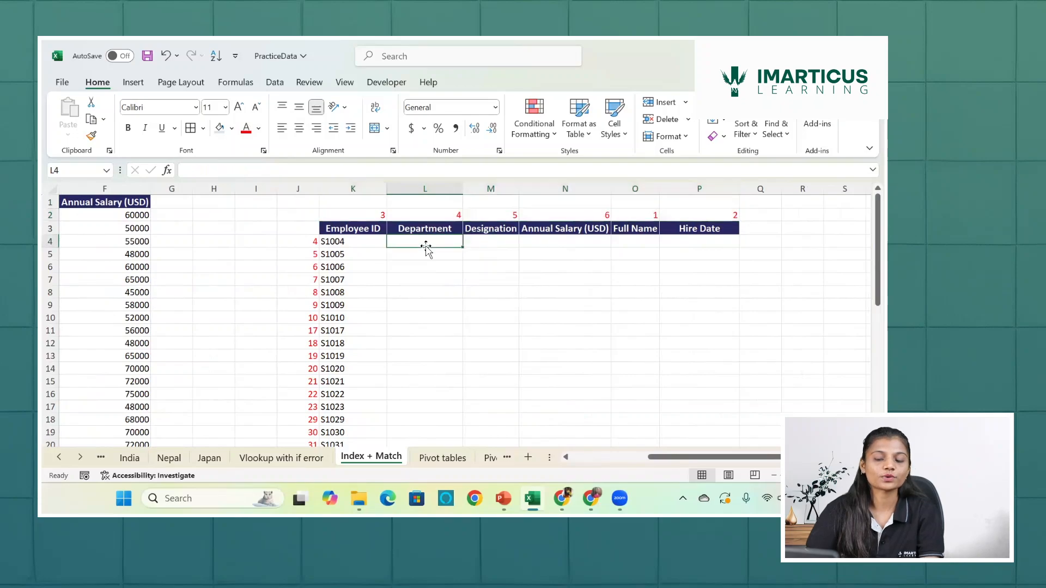
click(341, 244)
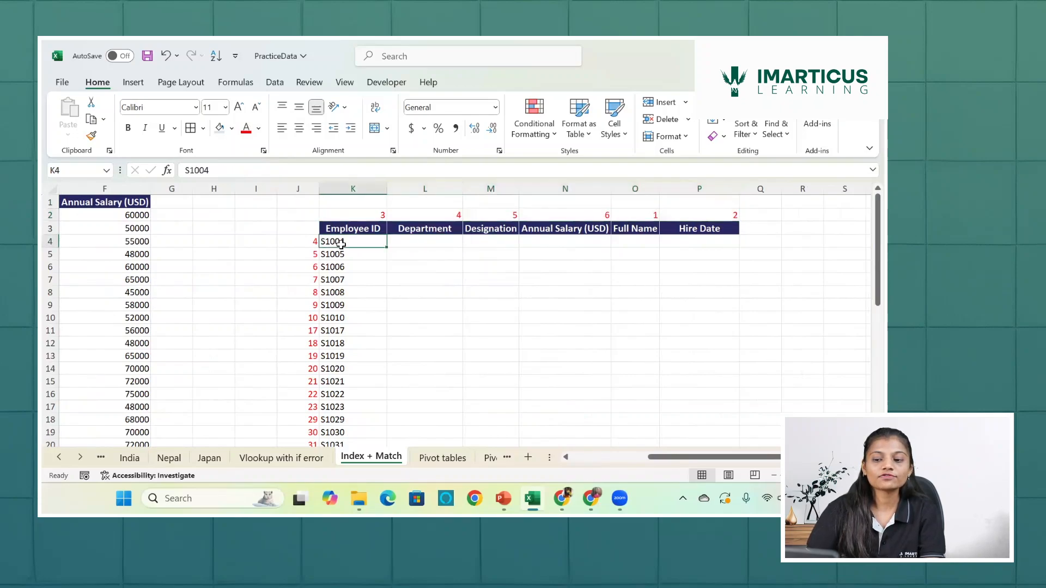
click(411, 242)
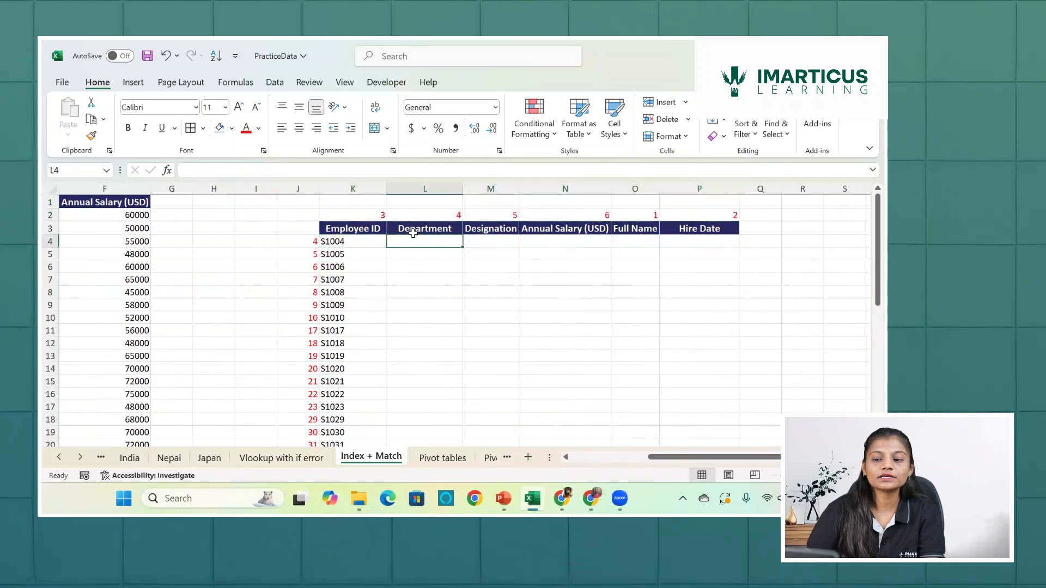
click(346, 245)
click(442, 243)
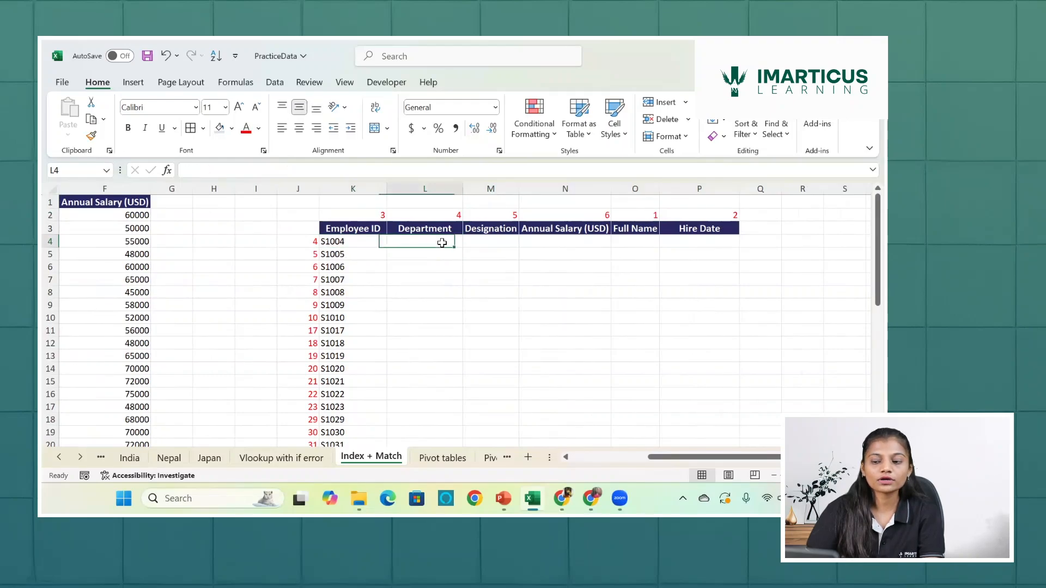
text(=)
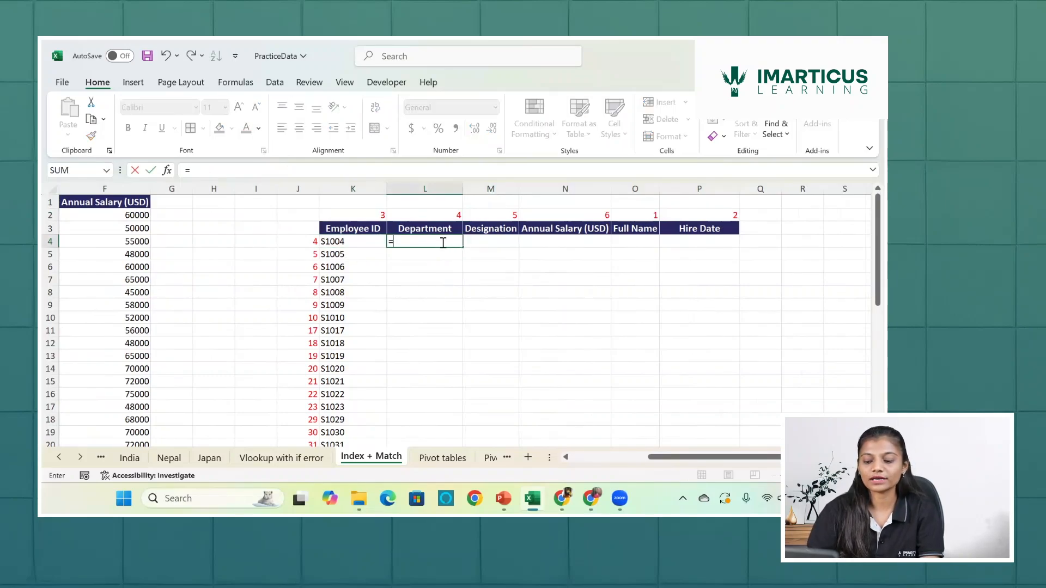
text(inde)
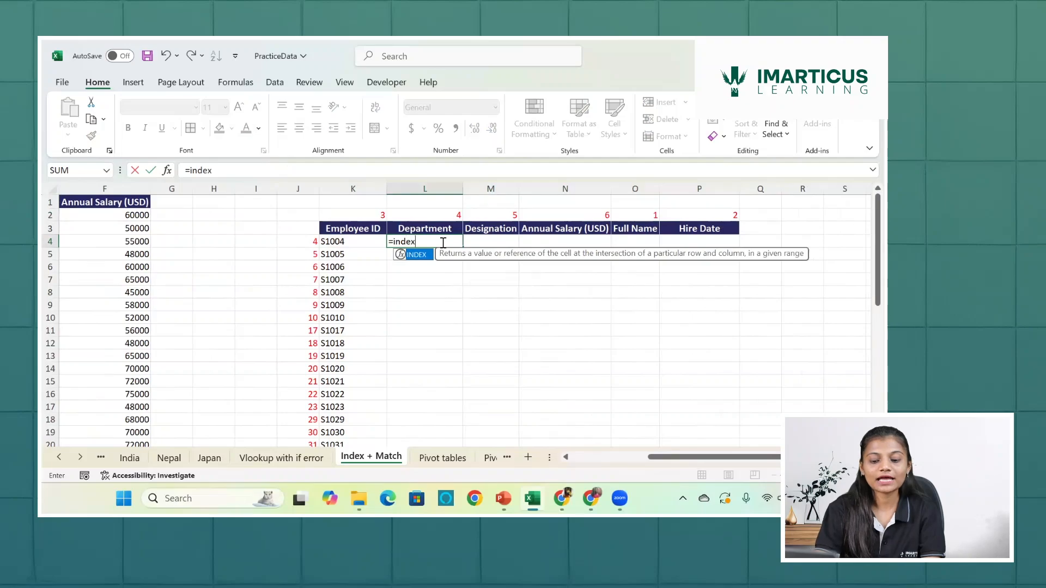
text(x)
key(Tab)
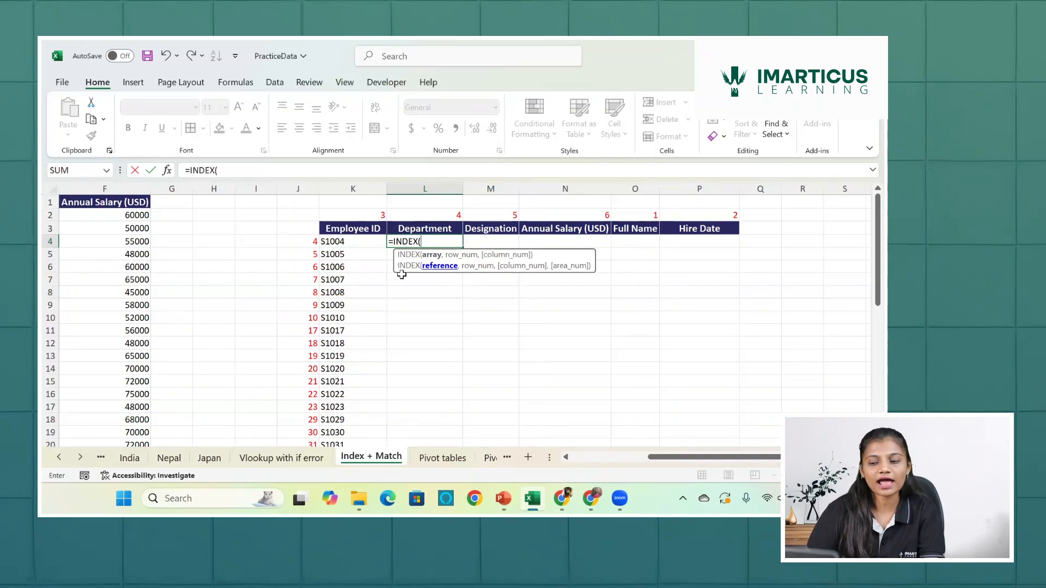
- Set the array of the L4 INDEX formula to the source data A2:F41, locked as $A$2:$F$41
scroll(221, 294, left, 4)
scroll(115, 209, left, 2)
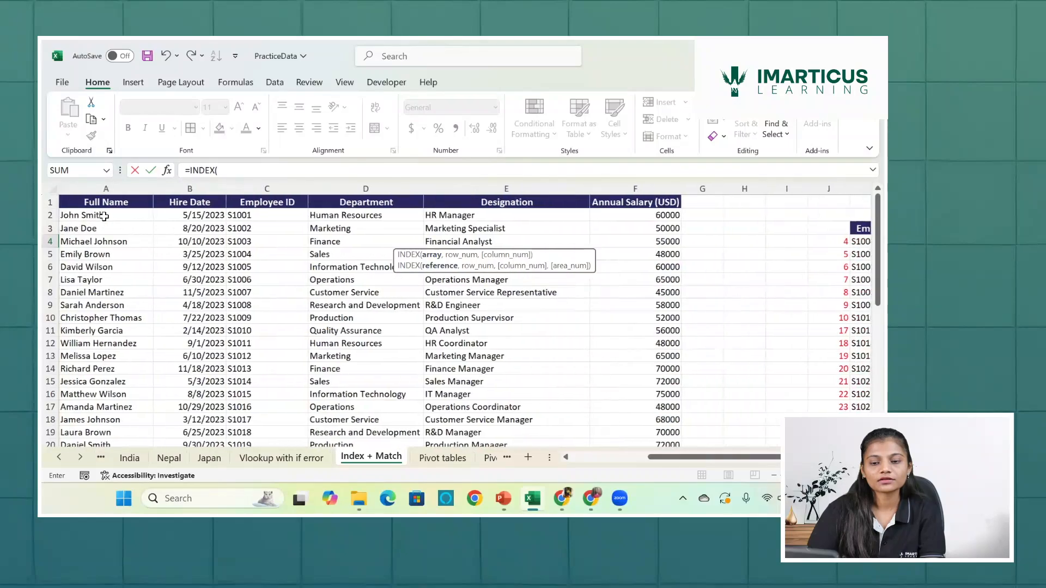
click(104, 216)
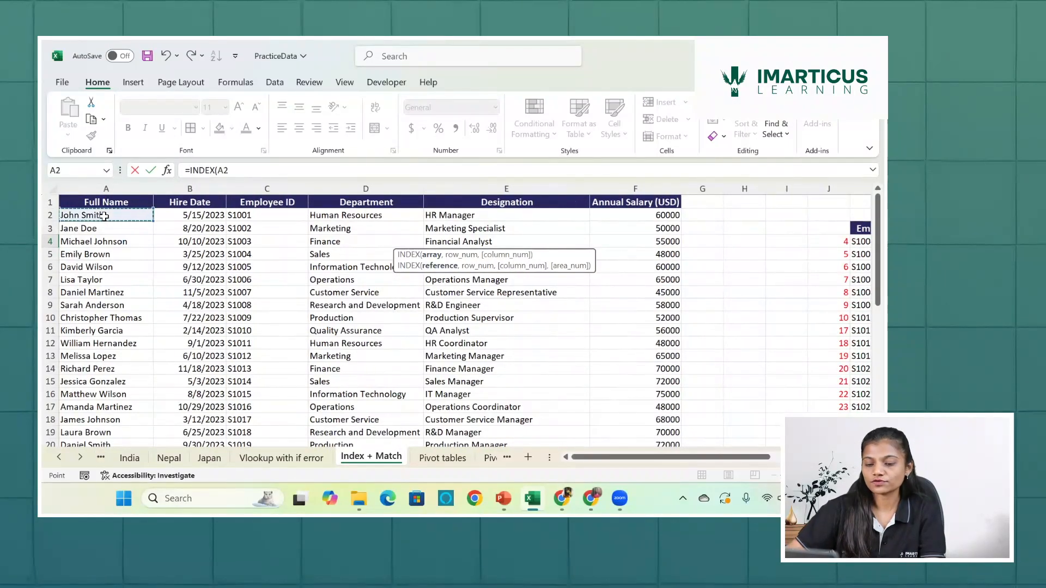
key(ctrl+shift+Right)
key(ctrl+shift+Down)
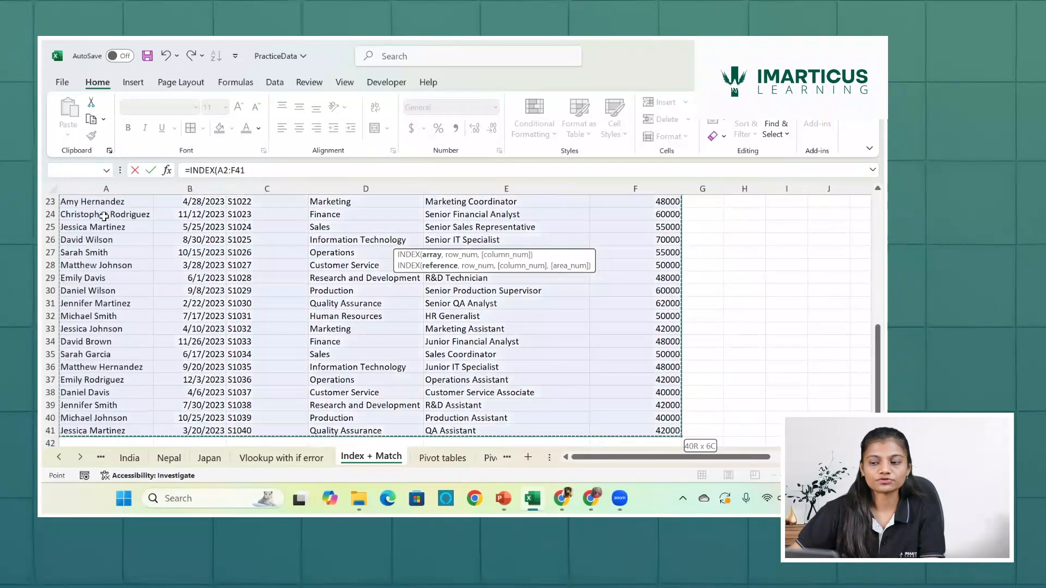
scroll(104, 216, up, 6)
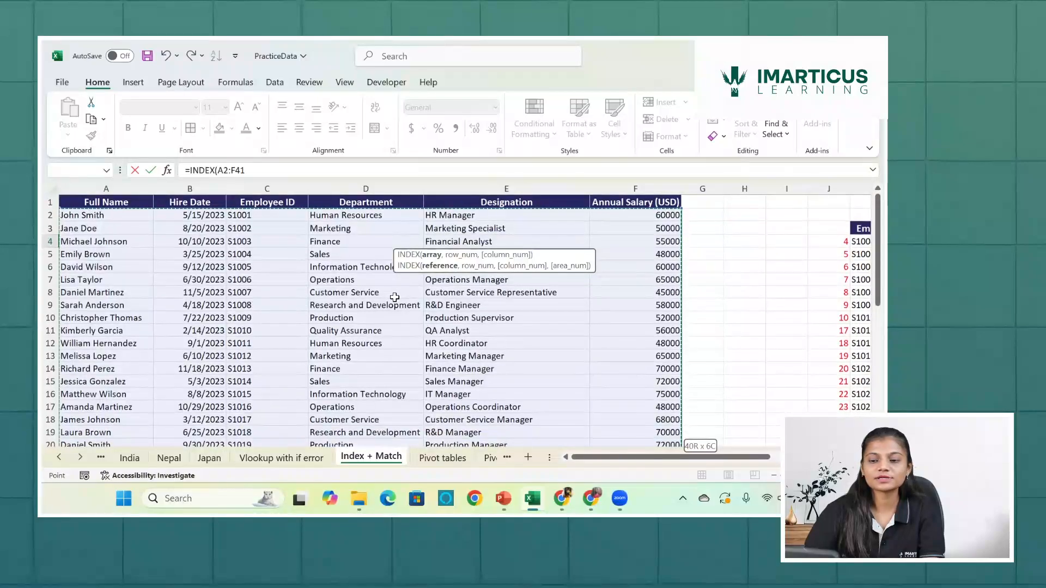
scroll(394, 297, right, 2)
scroll(395, 297, right, 4)
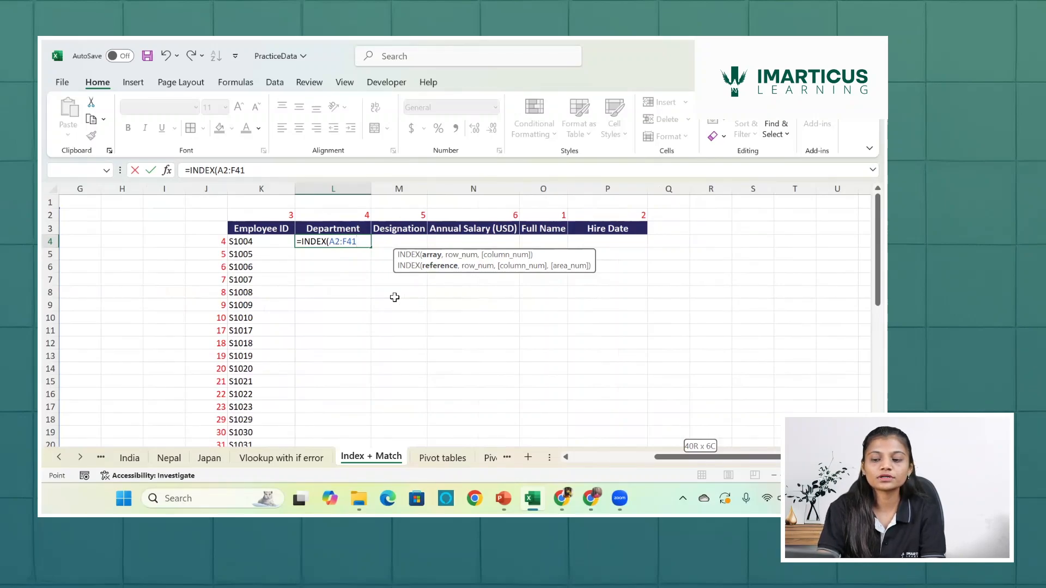
key(F4)
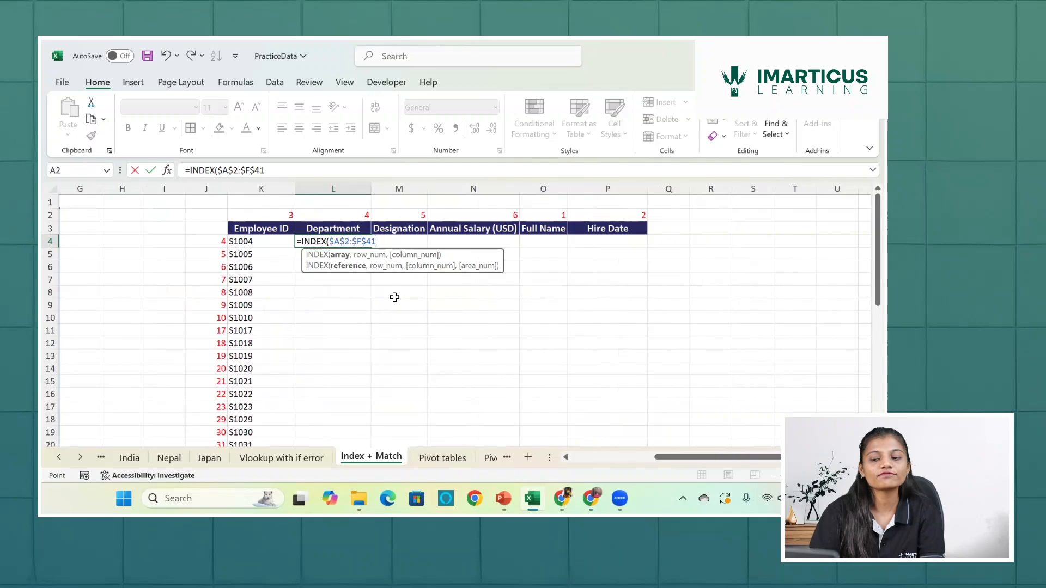
- Complete the L4 INDEX formula with row number 4 and column number 4 as fixed values
text(,)
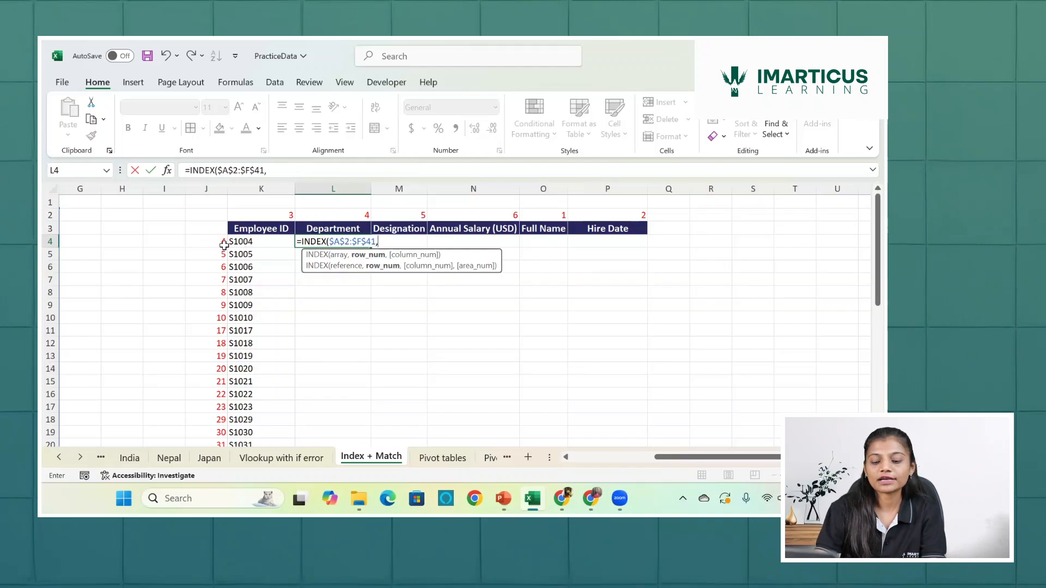
text(4)
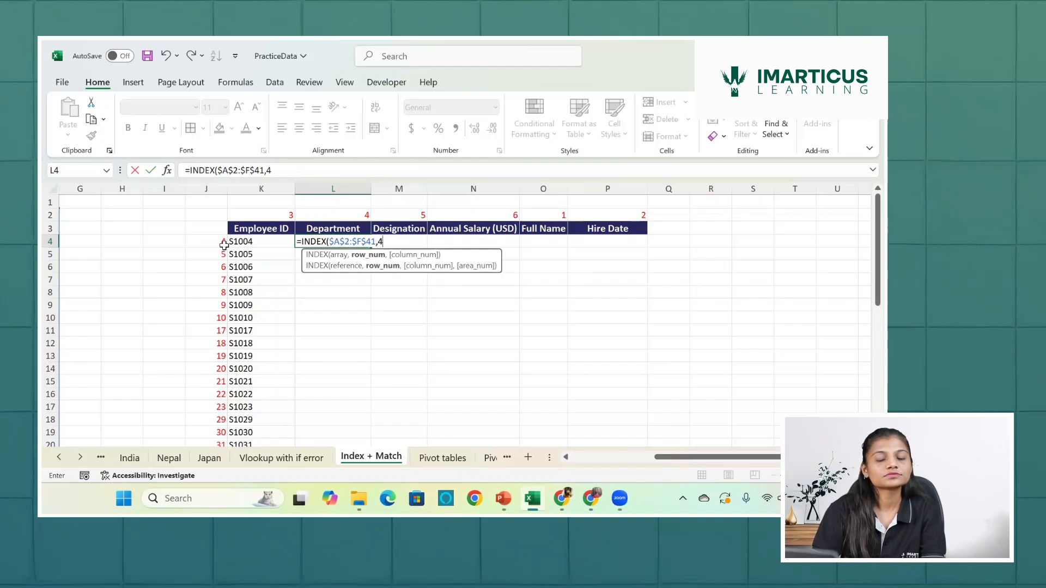
text(,)
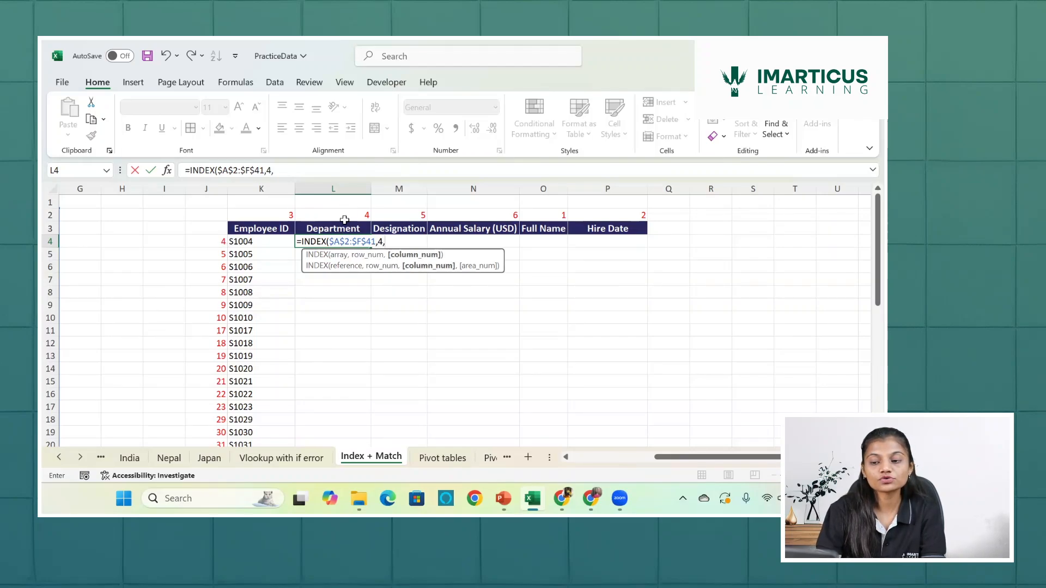
text(4))
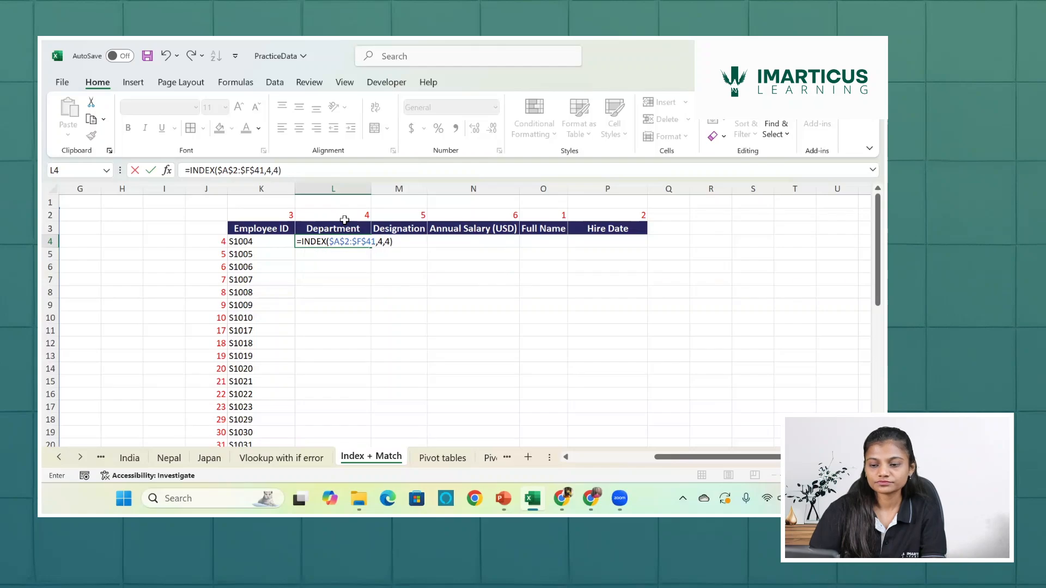
key(Return)
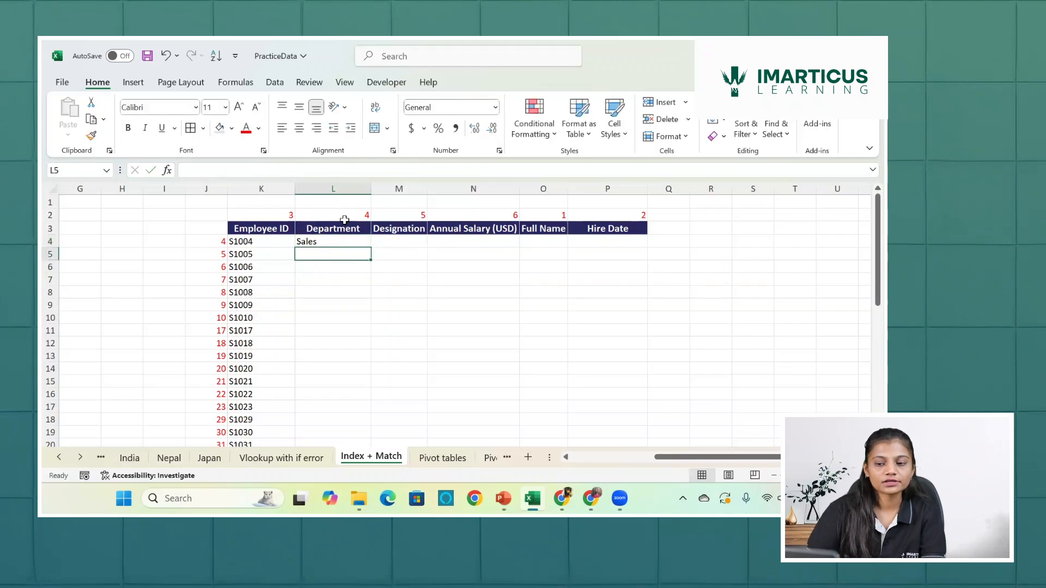
- Number the first four source data rows 1 to 4 beside the Annual Salary column with the annotation pen
scroll(287, 274, left, 6)
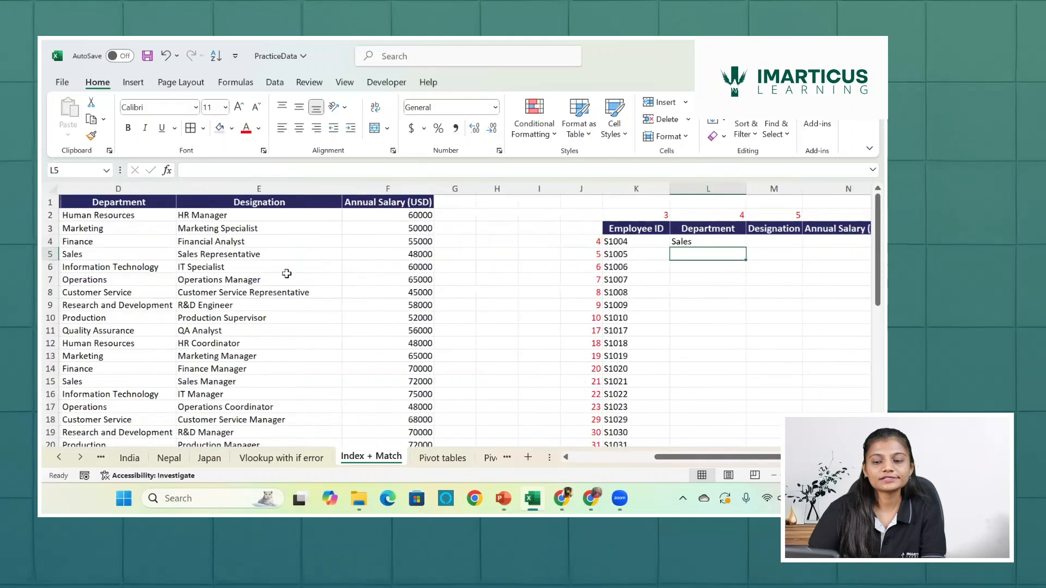
scroll(286, 274, left, 2)
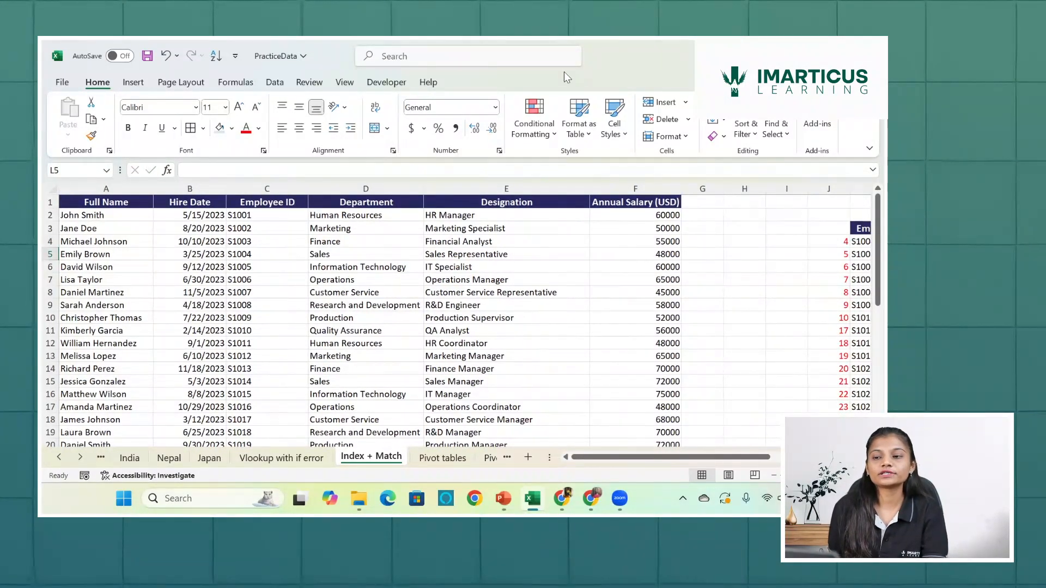
click(448, 111)
click(692, 211)
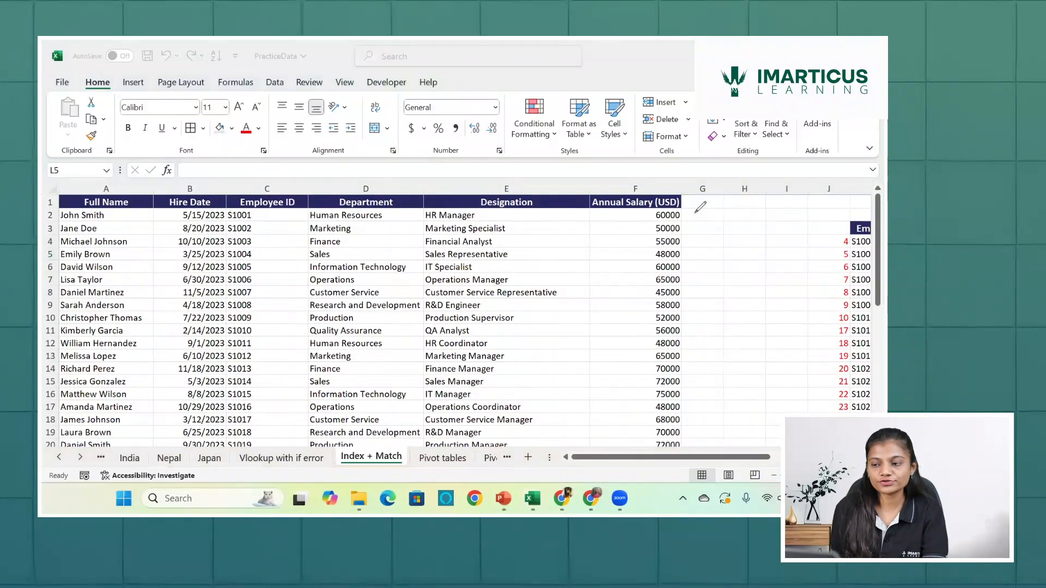
drag(694, 212, 696, 260)
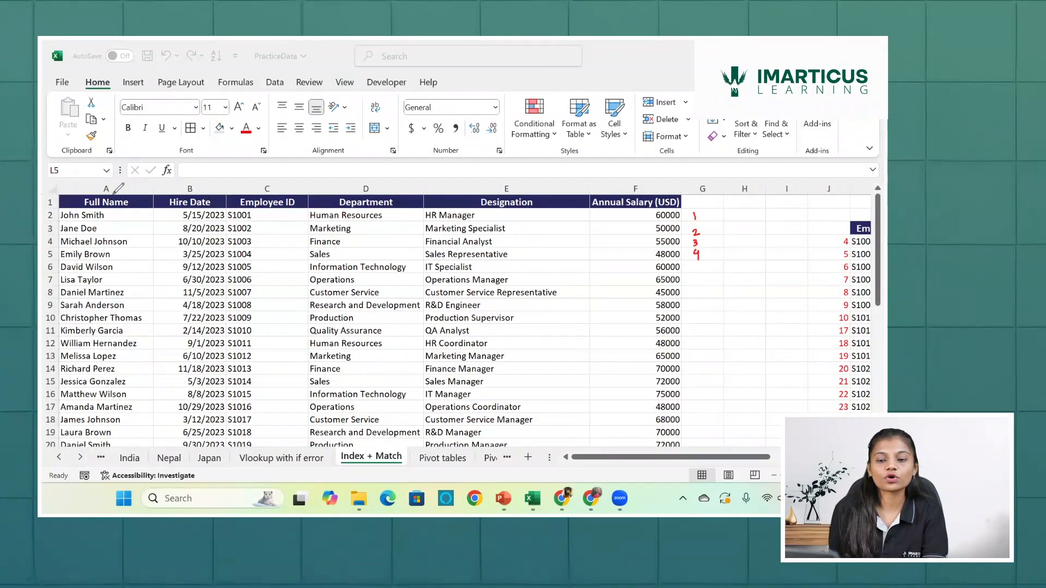
- Write the numbers 1 to 4 above the Full Name, Hire Date, Employee ID and Department headers with the annotation pen
drag(115, 188, 115, 193)
drag(190, 189, 196, 190)
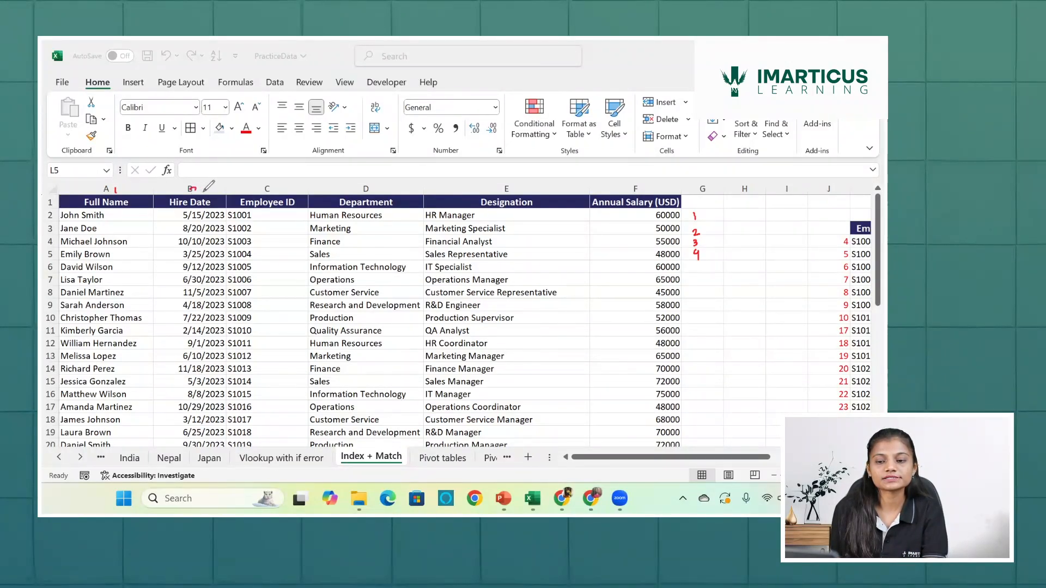
drag(278, 184, 278, 190)
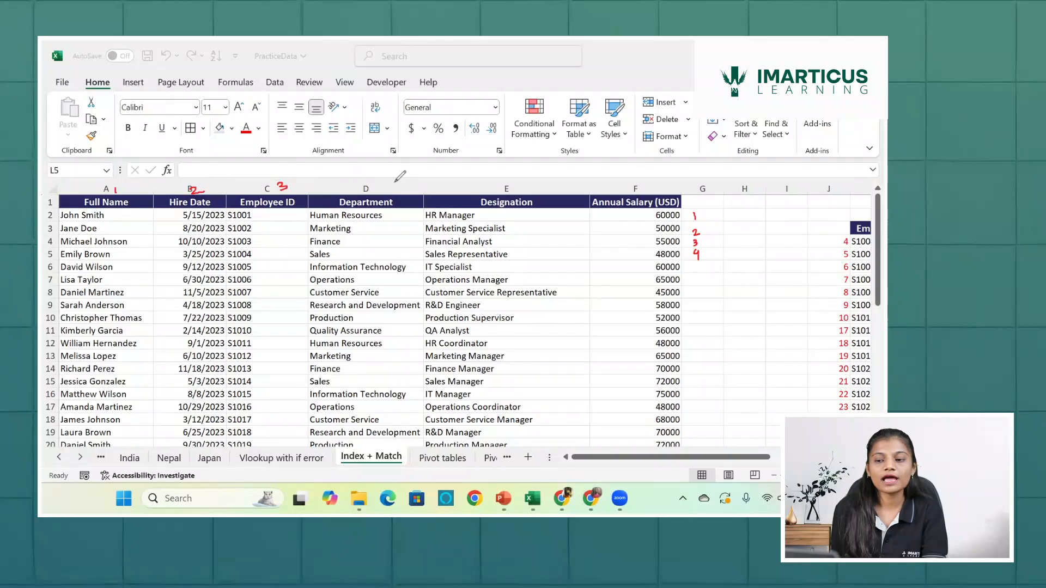
drag(383, 184, 385, 196)
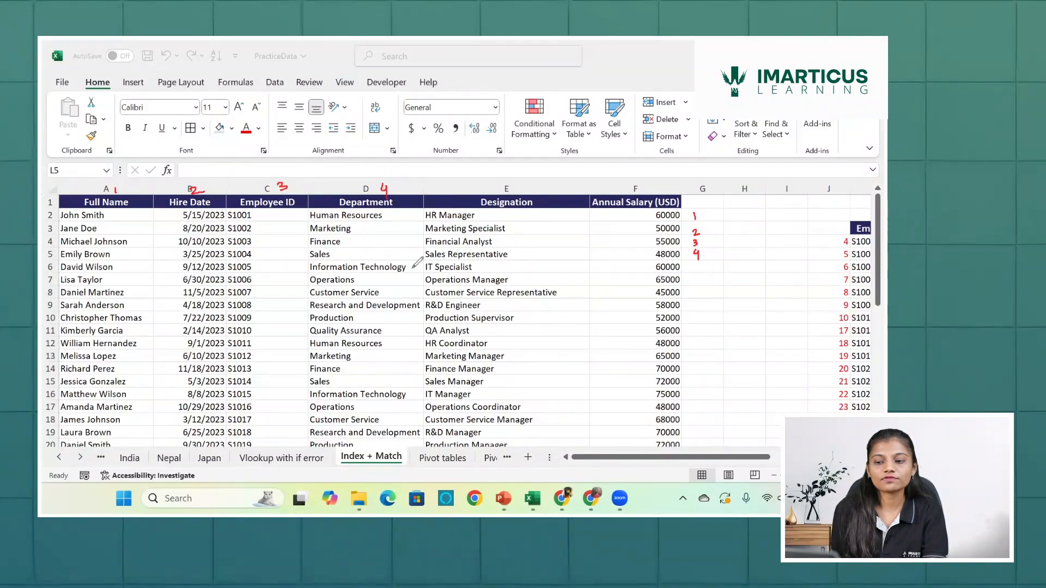
- Circle the Sales entry for Employee ID S1004 in the source Department column, and clear all annotations
click(424, 255)
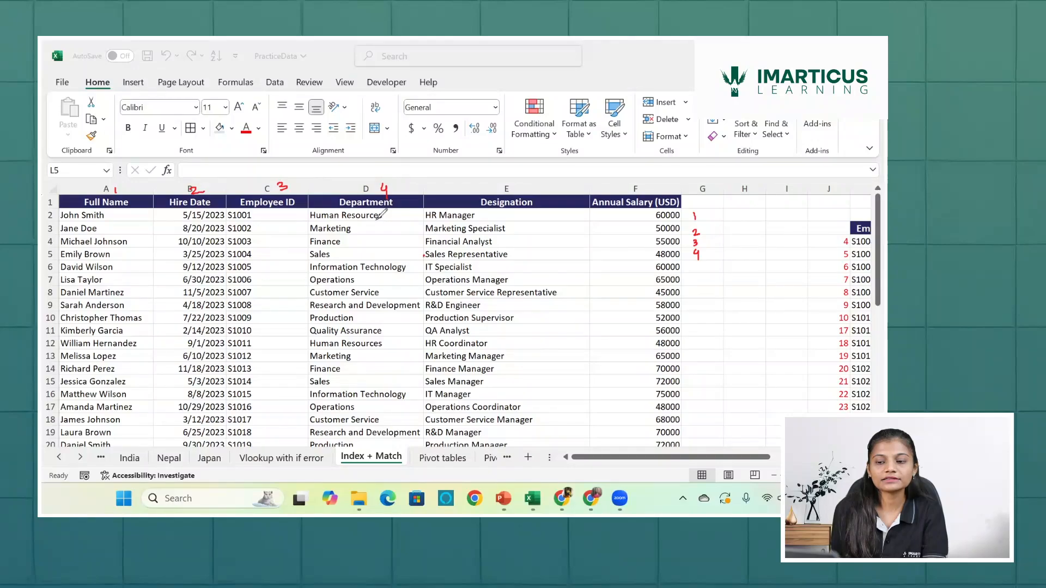
mouse_move(309, 249)
mouse_down()
mouse_move(327, 261)
mouse_move(399, 248)
mouse_move(323, 248)
mouse_up()
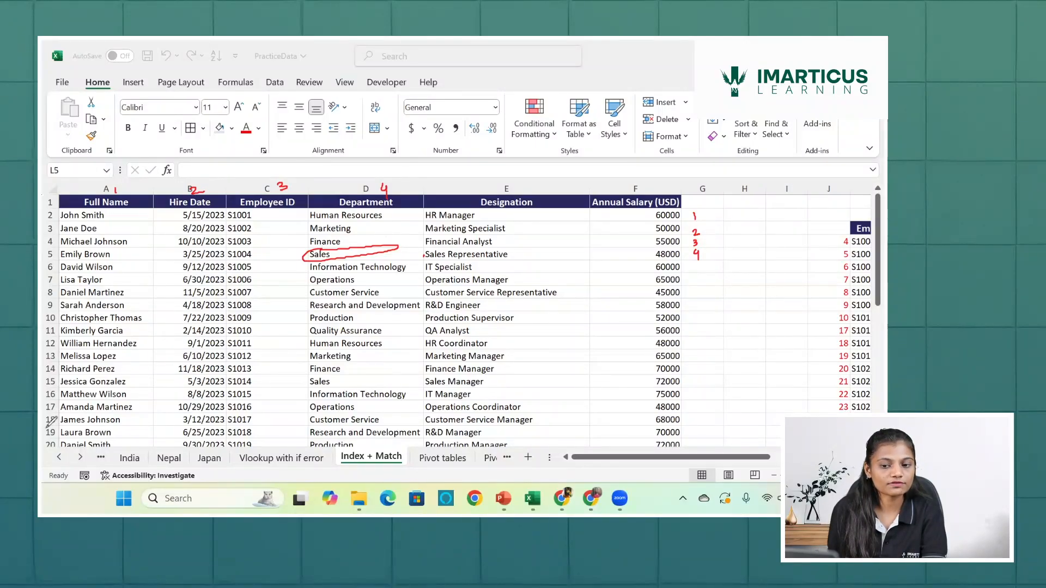
click(92, 422)
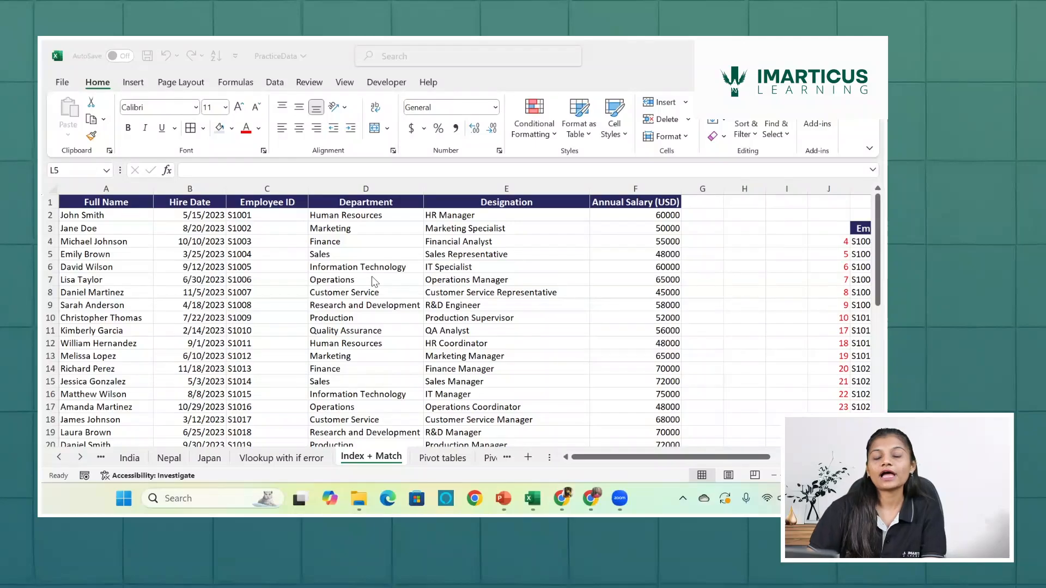
- Delete the INDEX formula with fixed row and column numbers from L4
scroll(372, 276, right, 3)
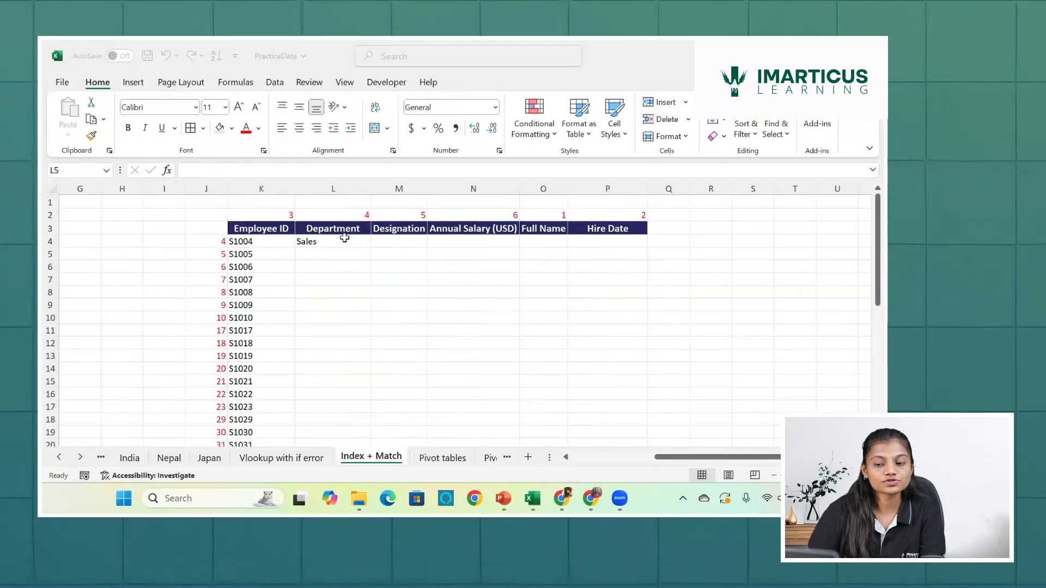
click(345, 238)
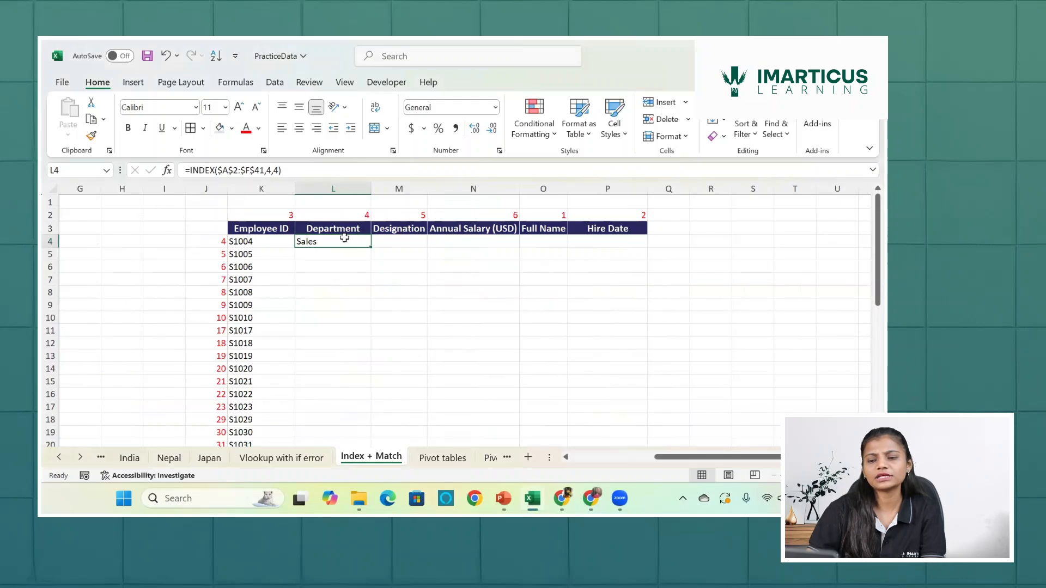
key(Delete)
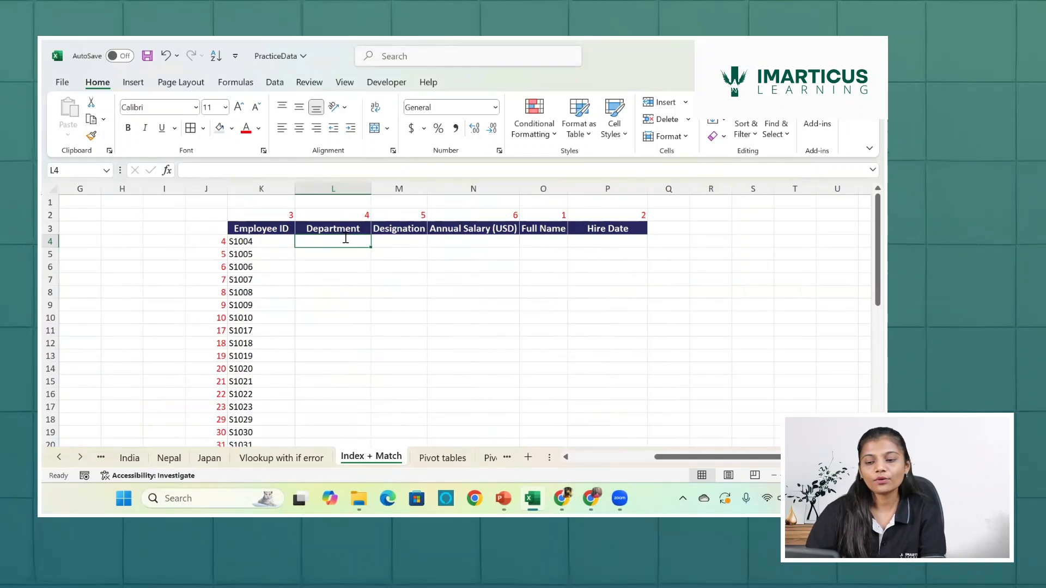
- Start a new INDEX formula in L4 with the absolute source range $A$2:$F$41 as its array
text(=index)
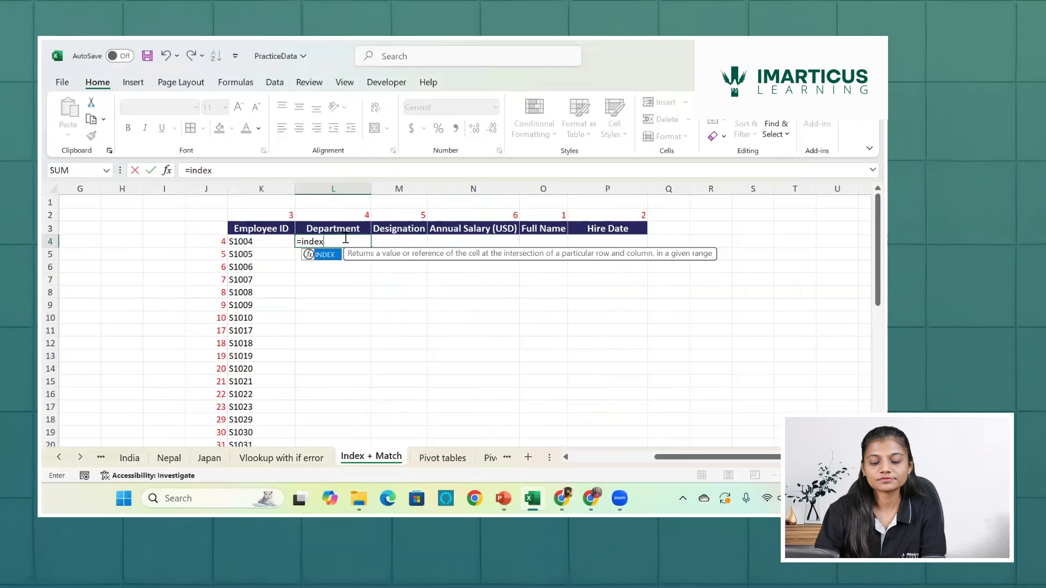
key(Tab)
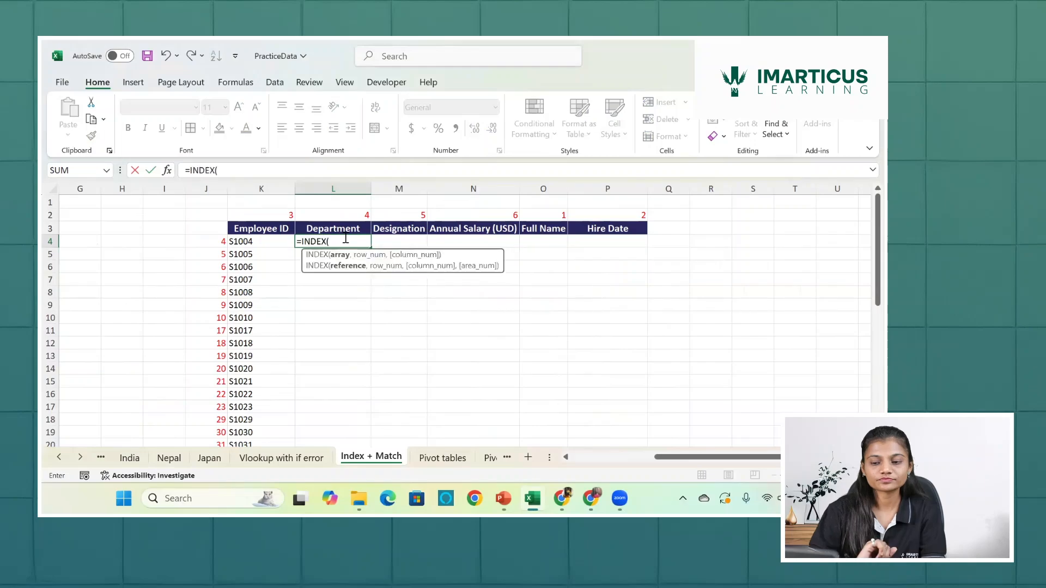
scroll(103, 289, left, 4)
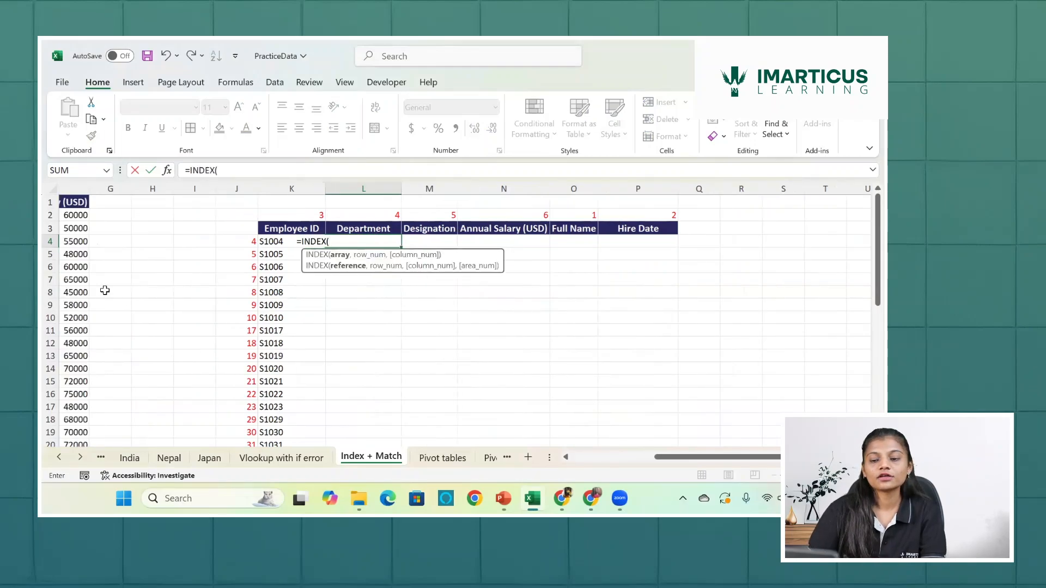
scroll(105, 289, left, 3)
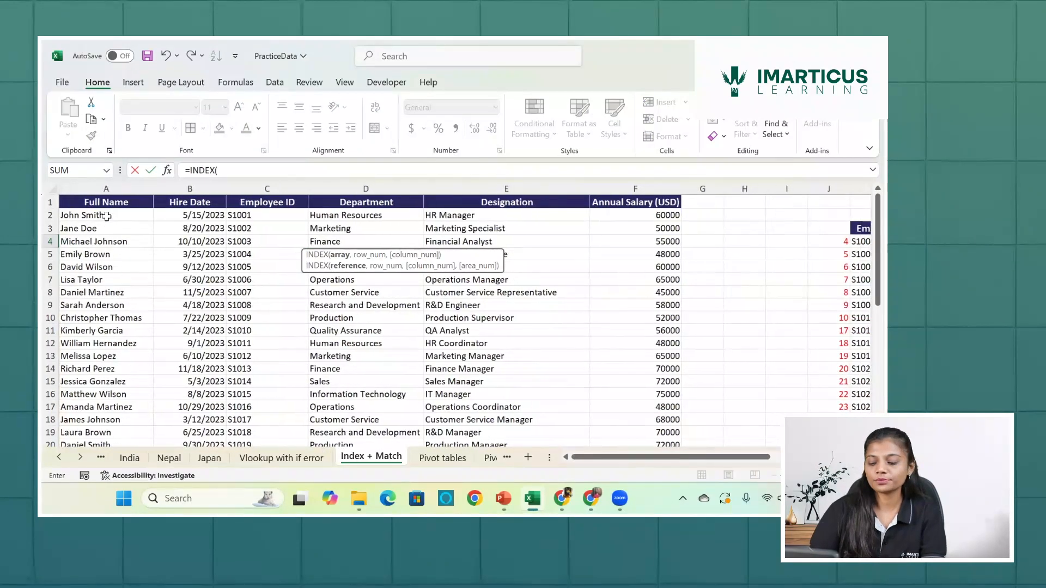
click(107, 216)
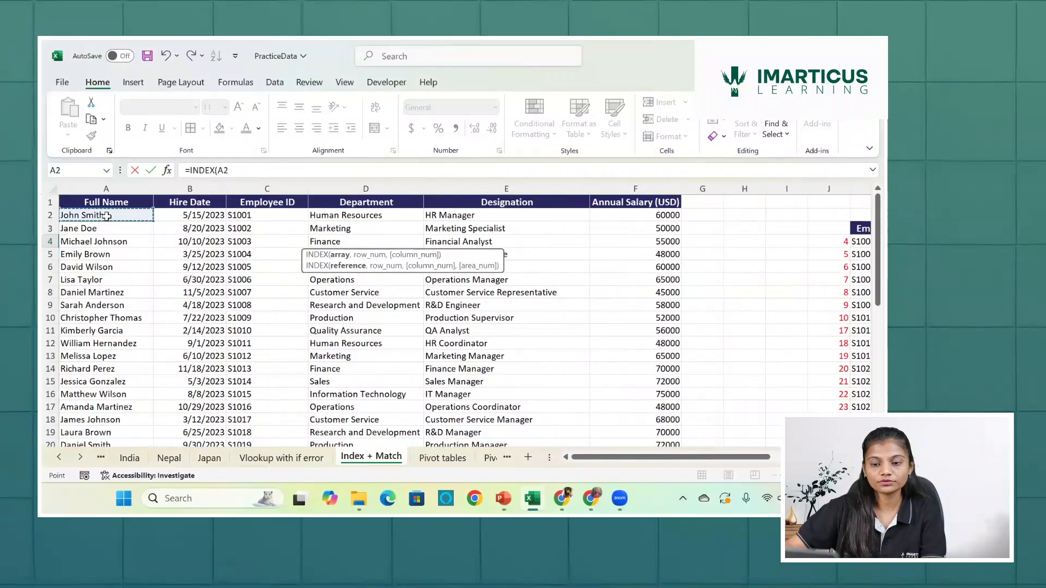
key(ctrl+shift+Down)
key(ctrl+shift+Right)
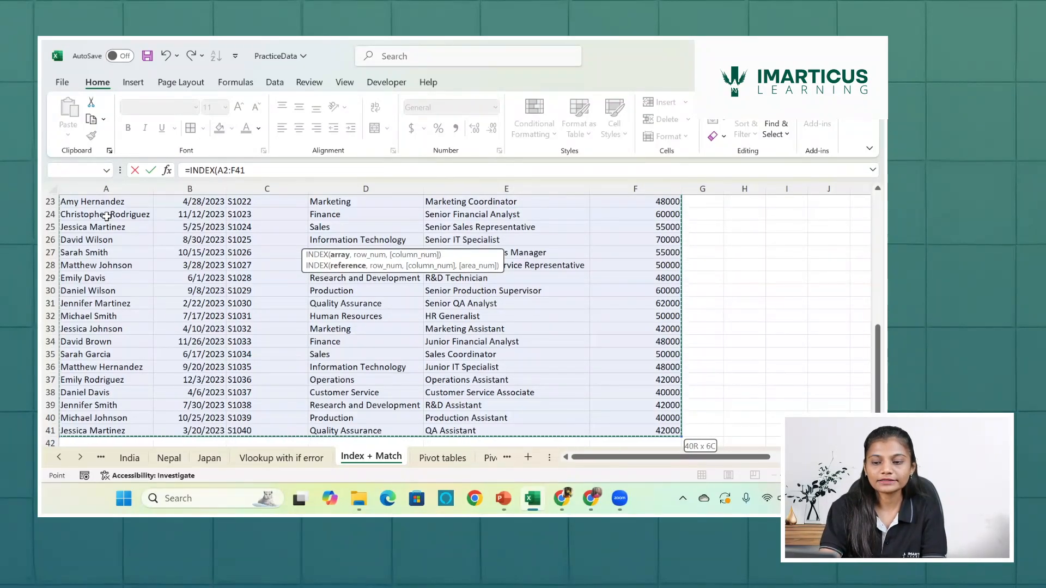
key(F4)
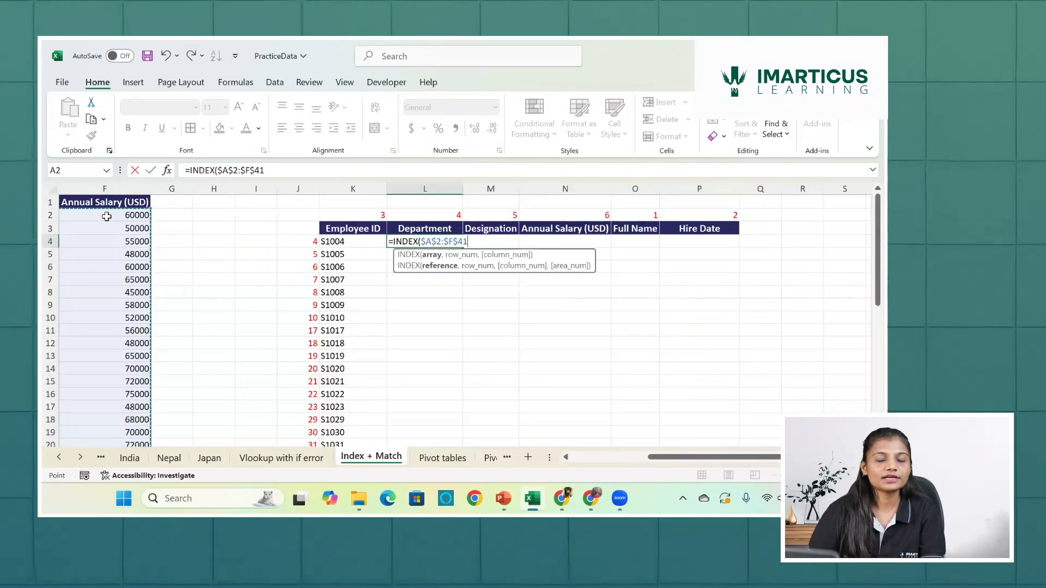
- Nest a MATCH function as the INDEX row number in L4, with the column-locked Employee ID cell $K4 as its lookup value
text(,)
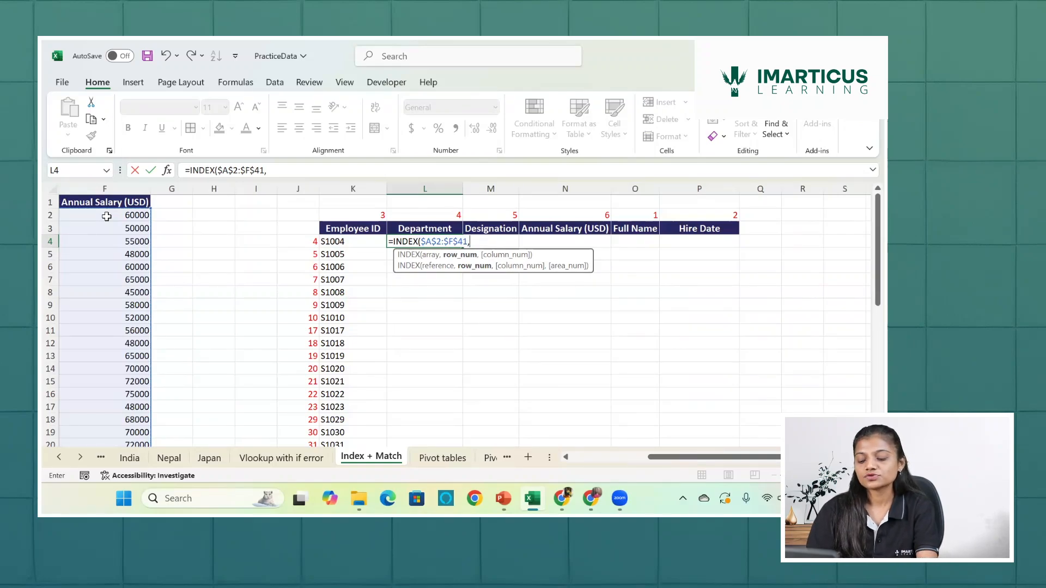
text(matcc)
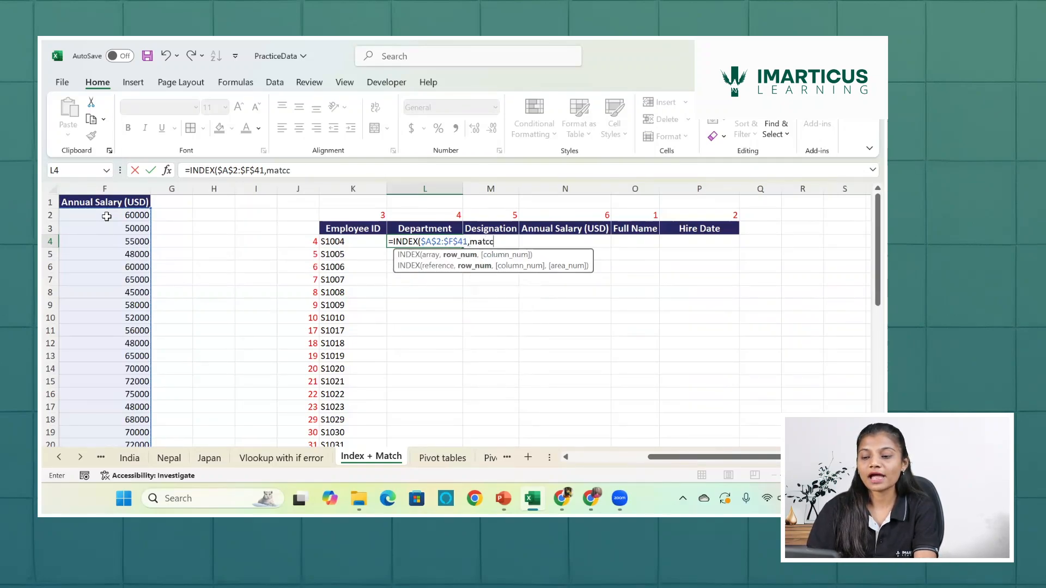
key(BackSpace)
text(h)
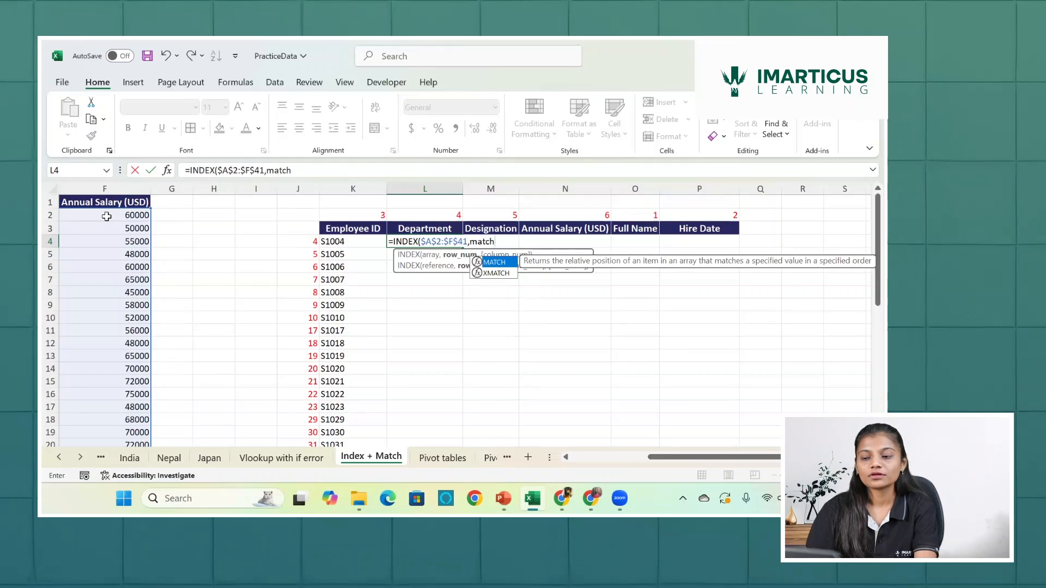
key(Tab)
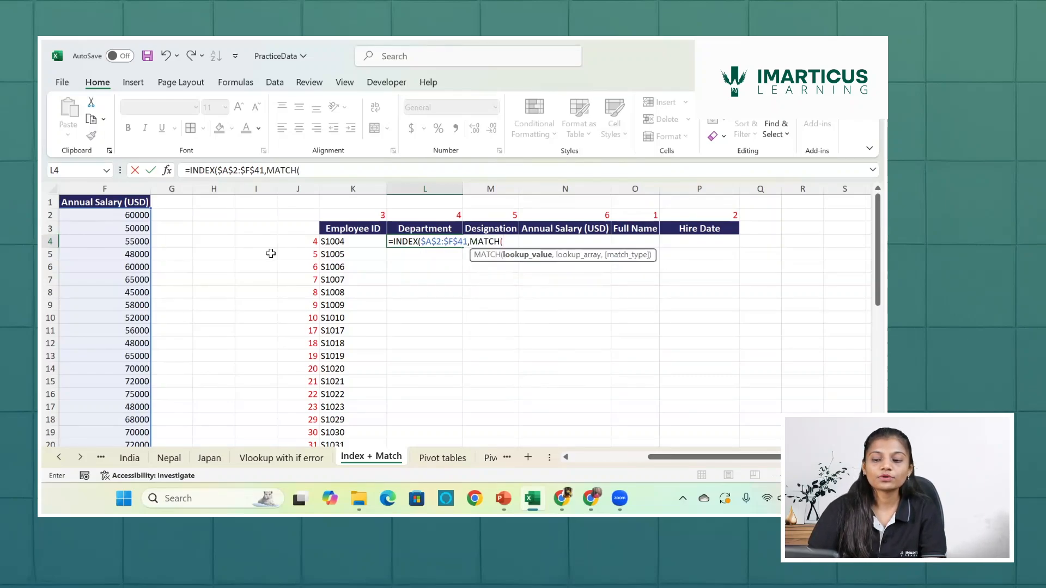
click(342, 242)
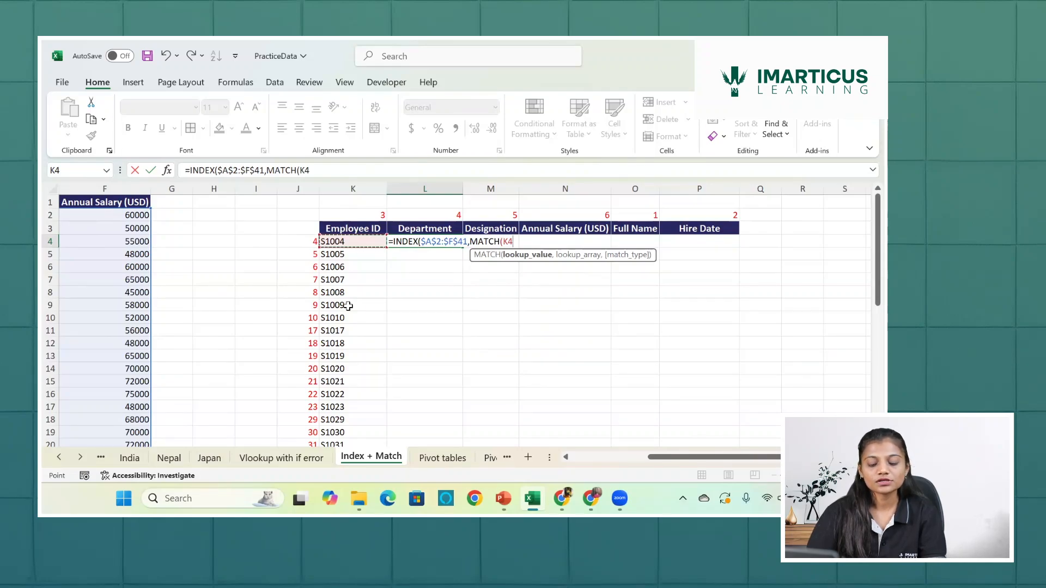
key(F4)
key(F4)
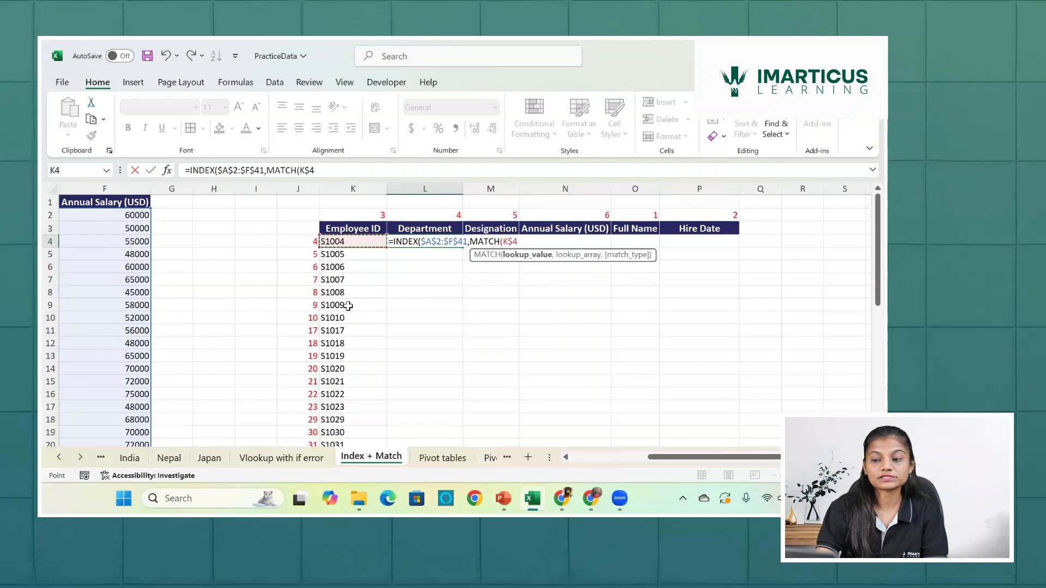
key(F4)
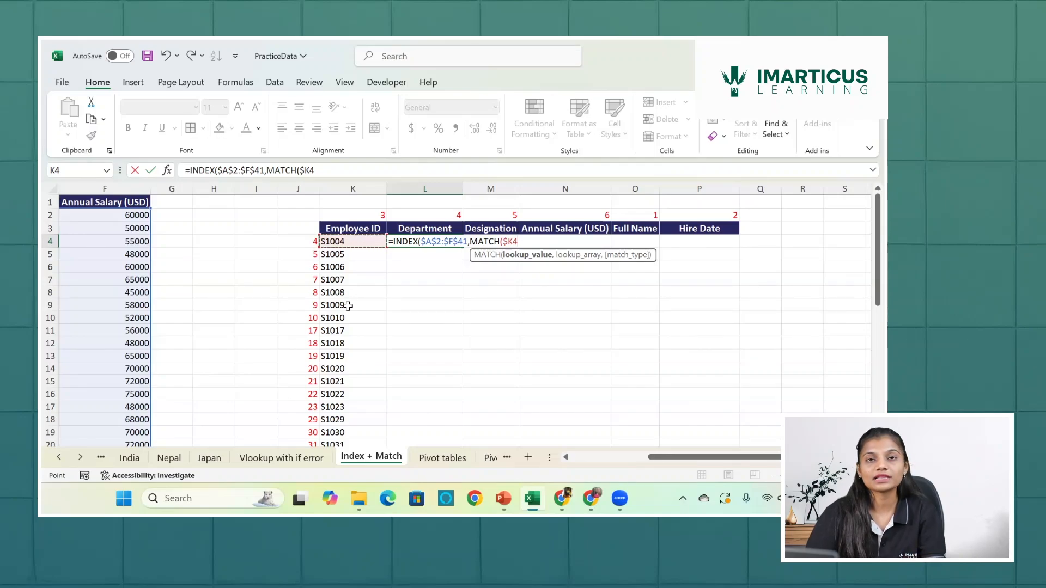
text(,)
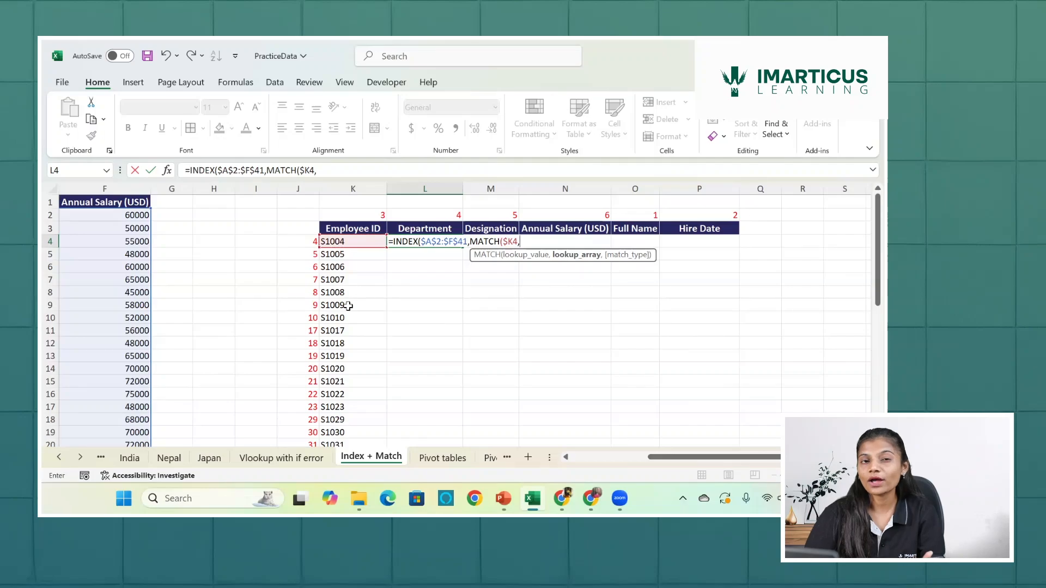
- Complete the row MATCH with the absolute Employee ID range $C$2:$C$41 as lookup array and match type 0 for an exact match
scroll(258, 346, left, 3)
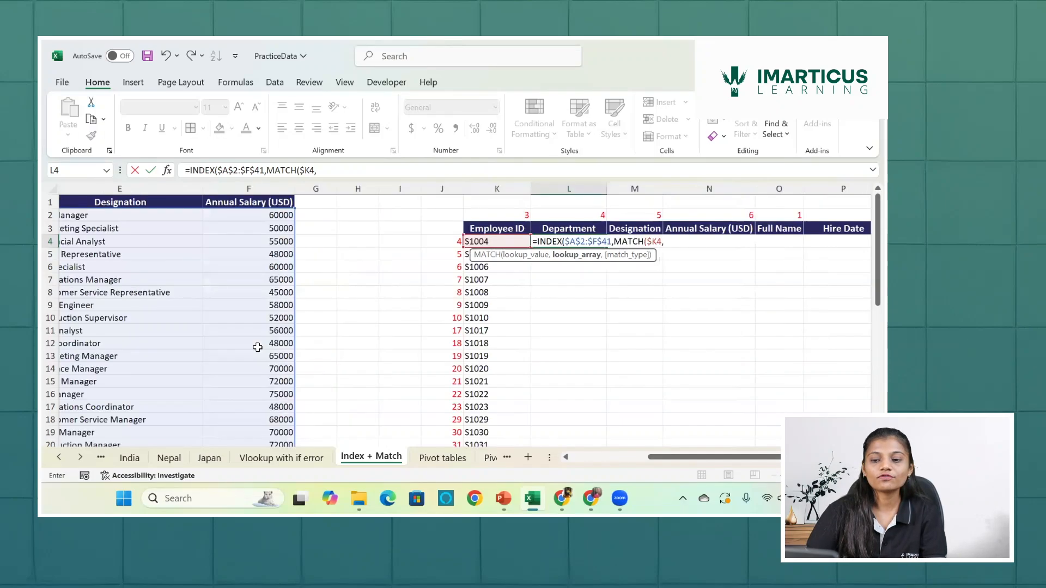
scroll(258, 347, left, 3)
click(261, 216)
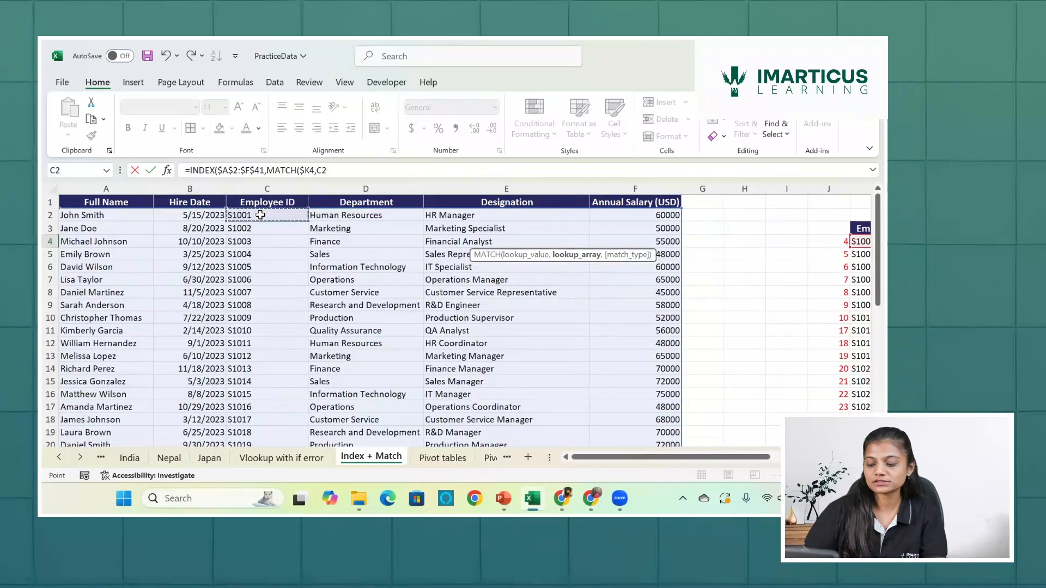
key(ctrl+shift+Down)
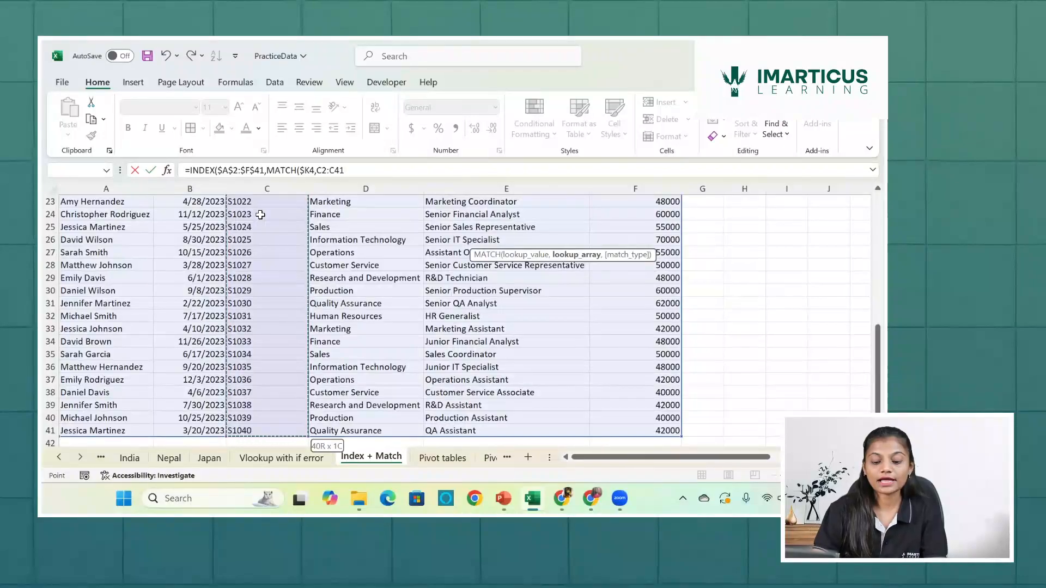
key(F4)
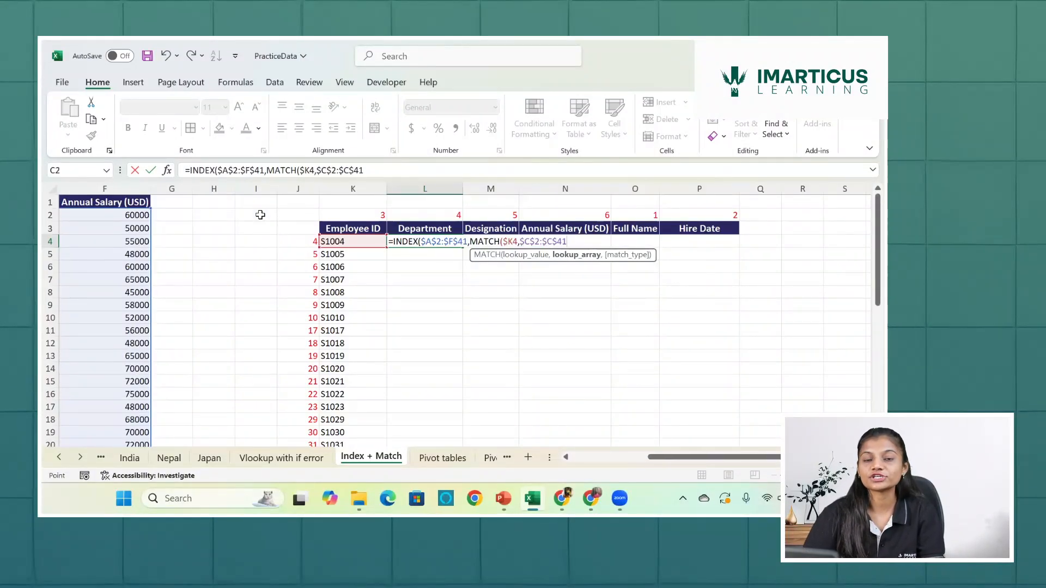
text(,)
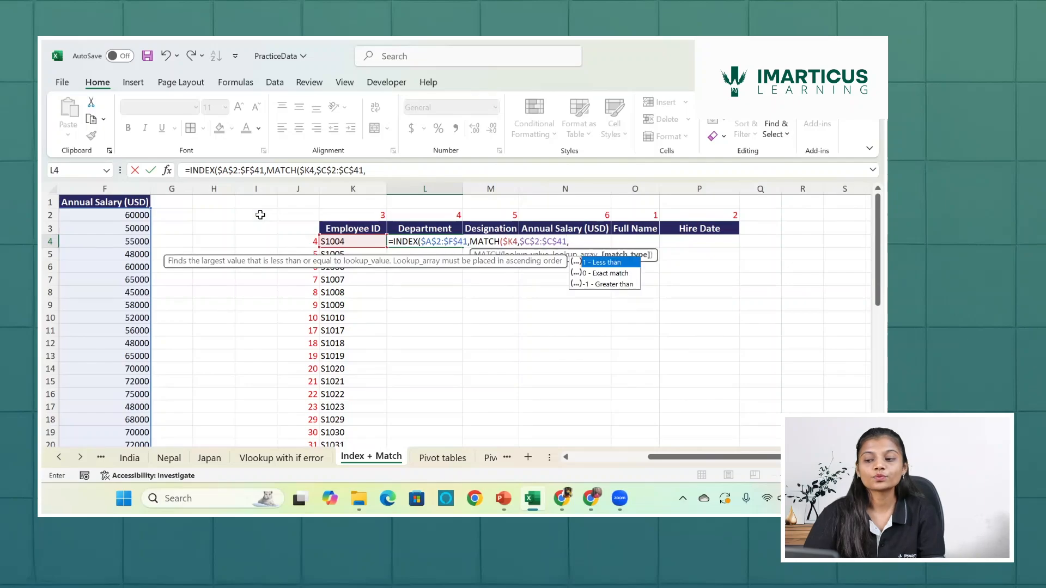
text(0)
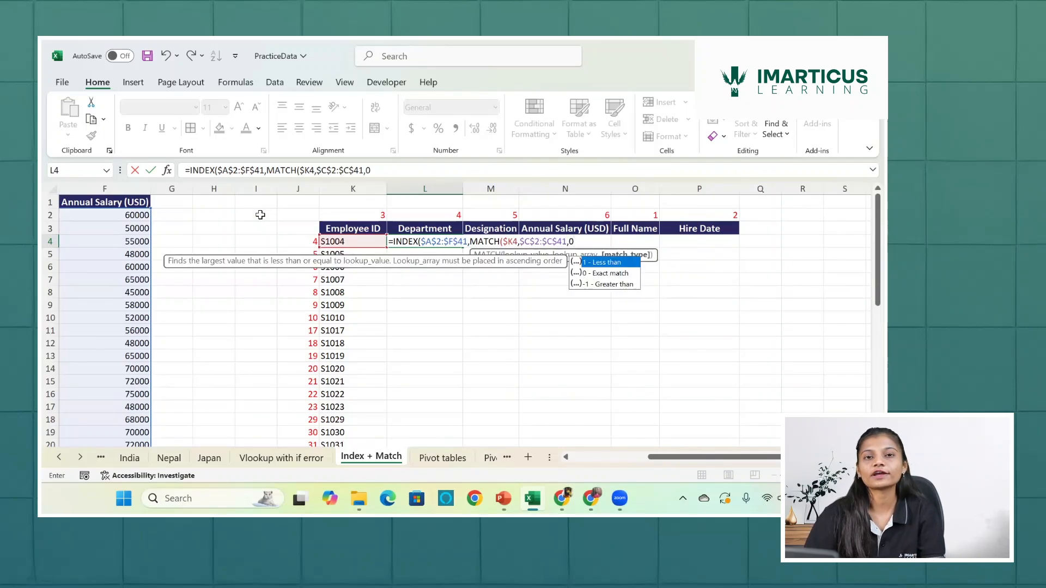
text())
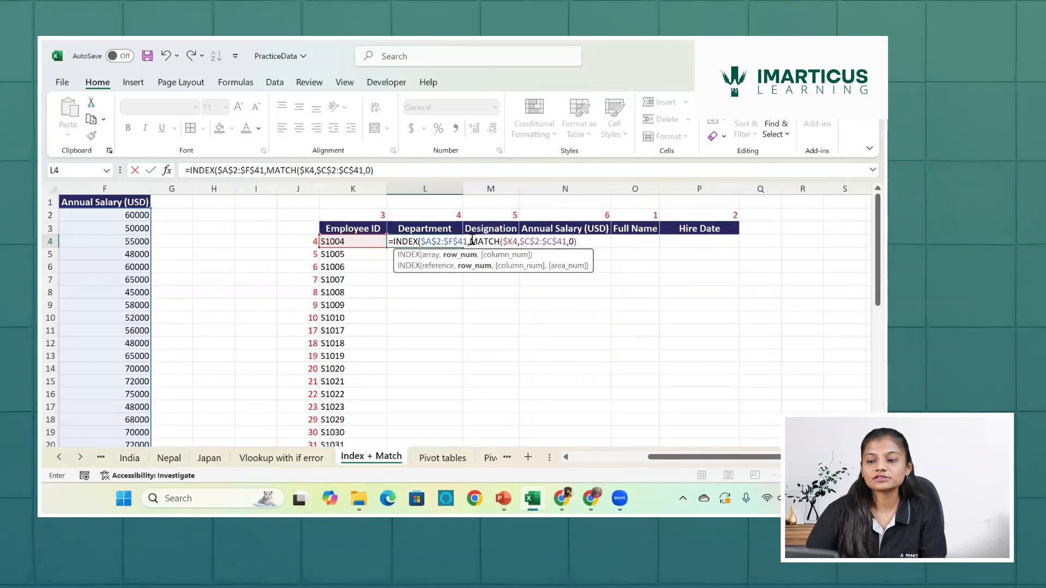
- Add a second MATCH as the INDEX column number, with the row-locked header cell K$3 as its lookup value
drag(530, 241, 597, 241)
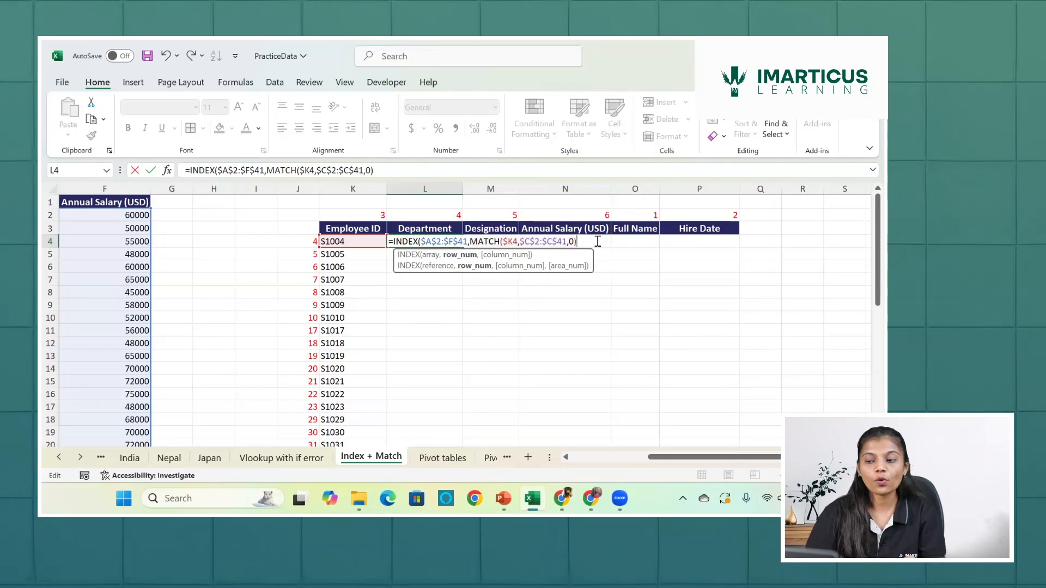
text(,match)
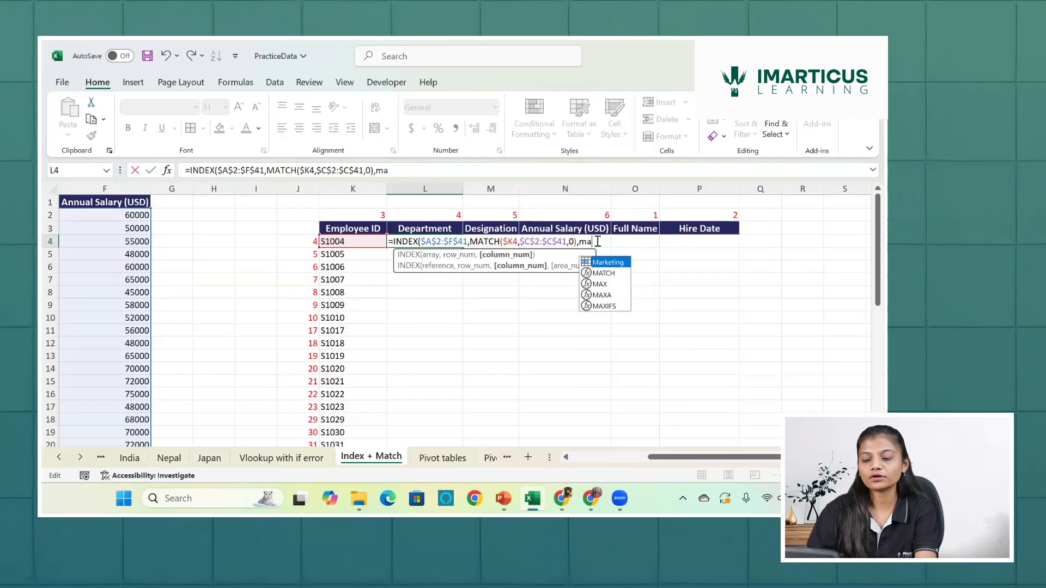
key(Tab)
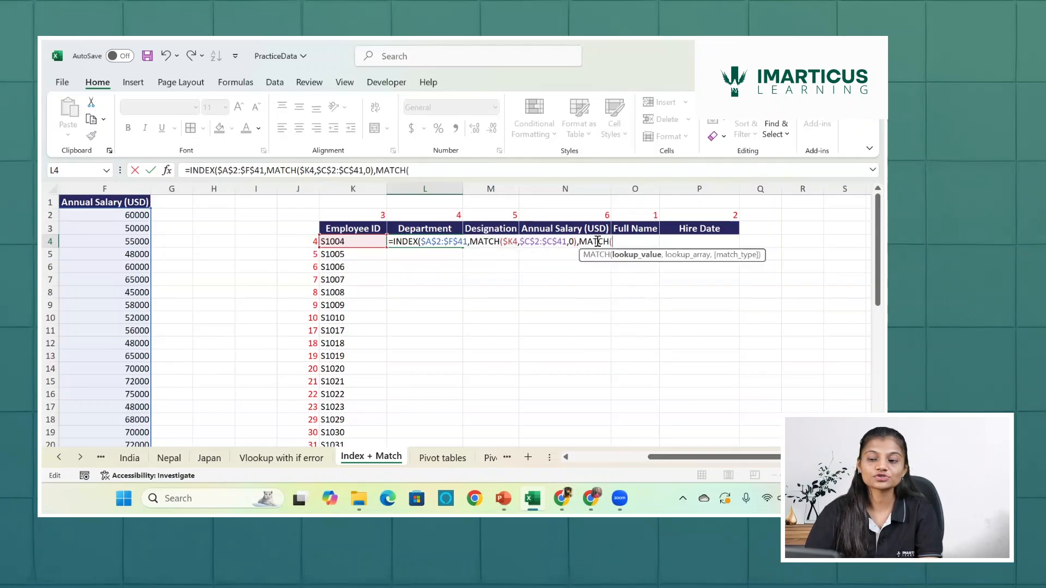
click(374, 225)
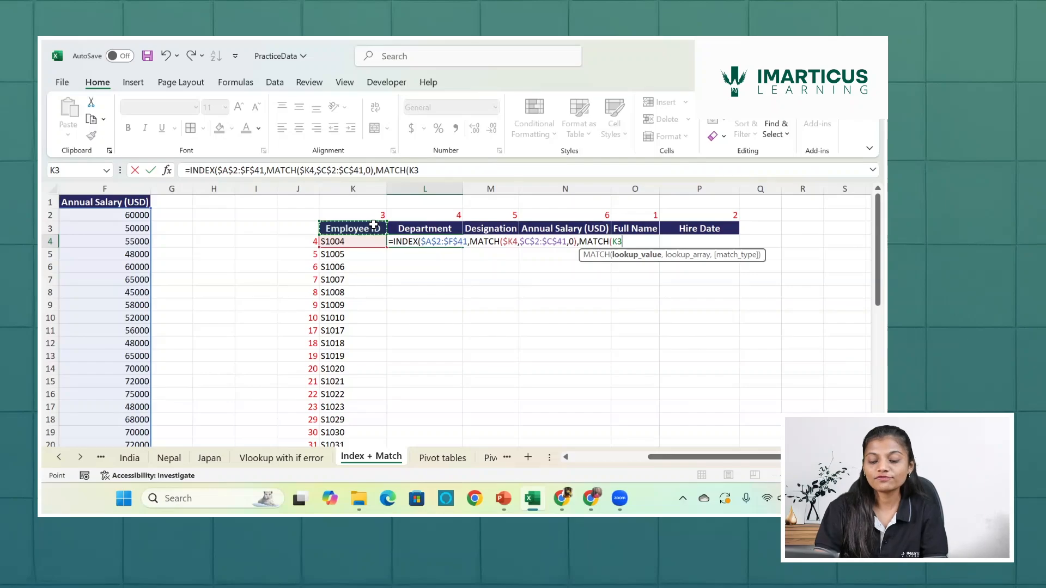
key(F4)
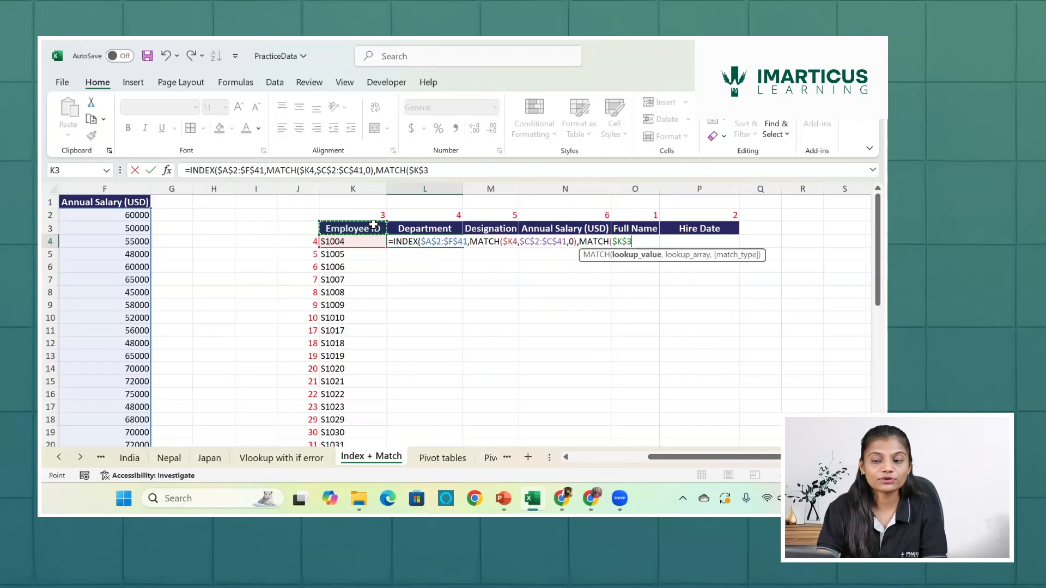
key(F4)
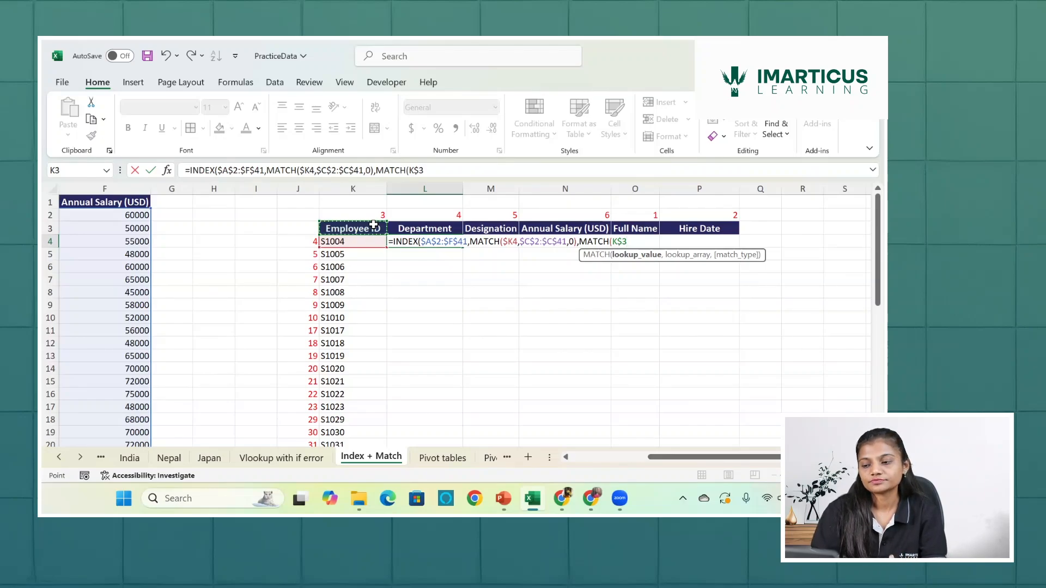
text(,)
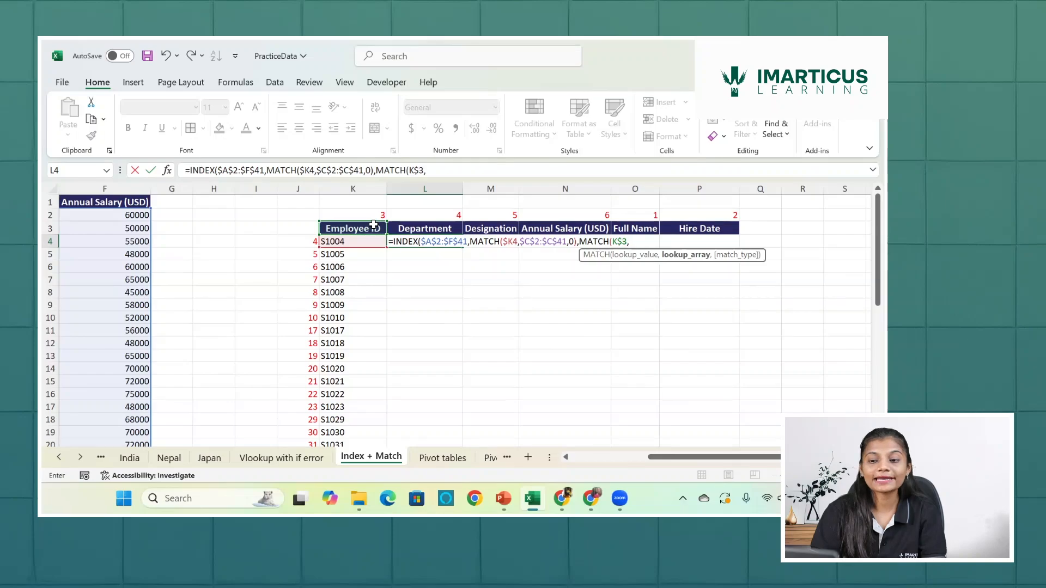
- Complete the column MATCH with the absolute source header range $A$1:$F$1 as lookup array and match type 0
scroll(276, 277, left, 5)
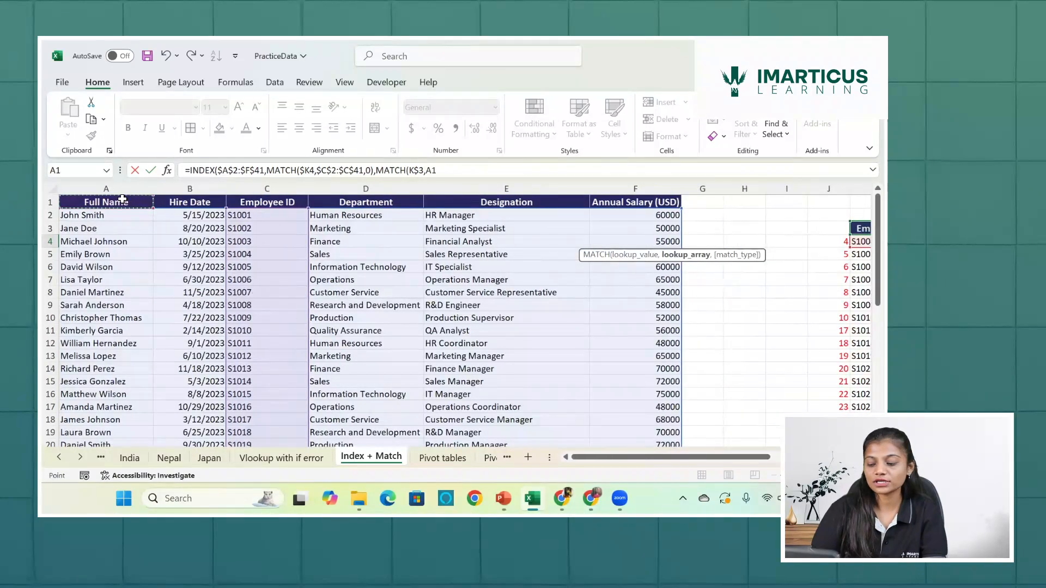
drag(122, 200, 190, 202)
key(shift+Right)
key(shift+Right)
key(shift+Right)
key(shift+Right)
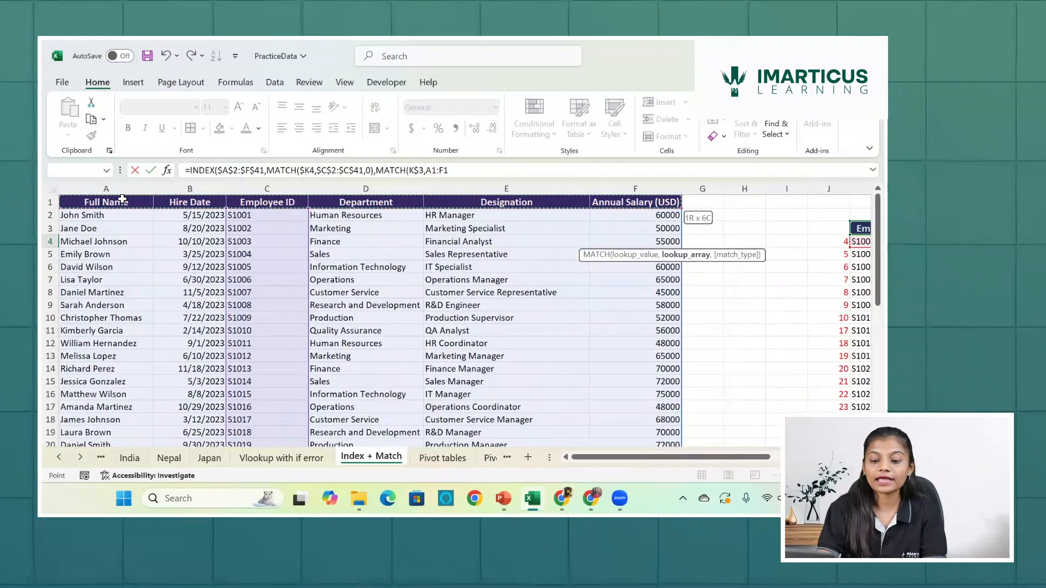
key(F4)
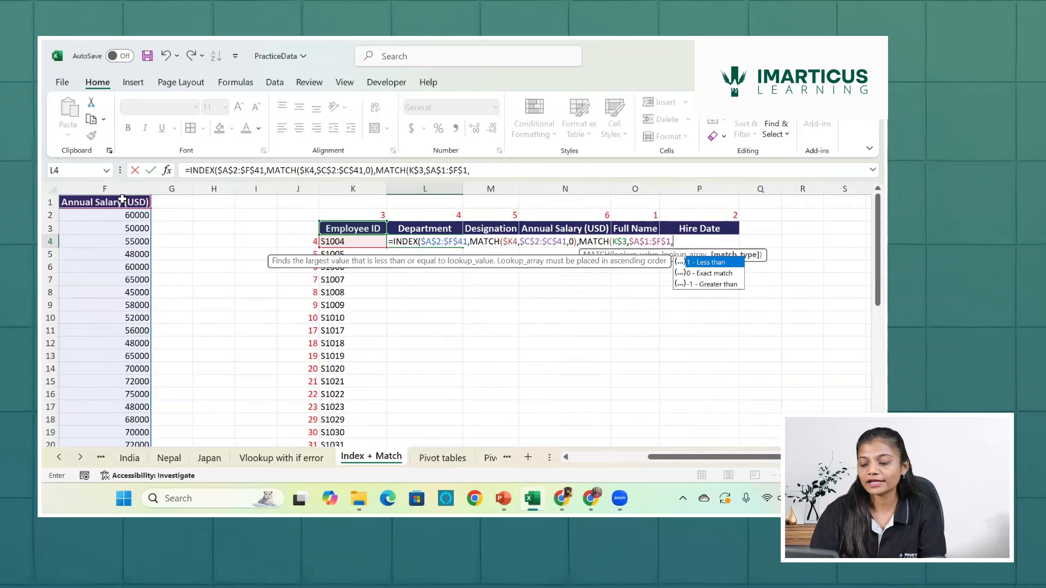
text(0))
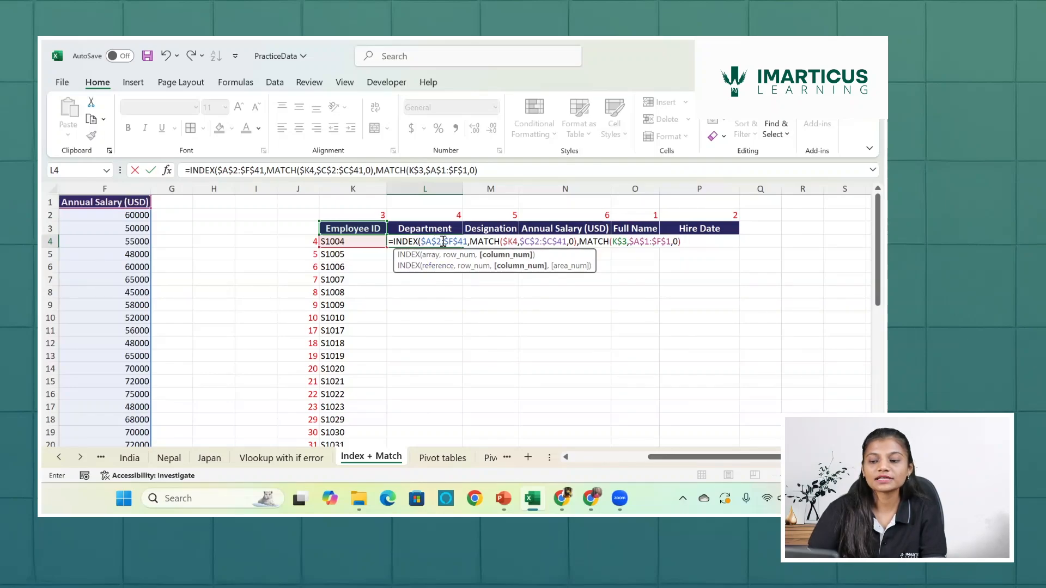
- Highlight the array, row MATCH and column MATCH arguments one by one, and close and enter the INDEX formula in L4
drag(421, 241, 468, 242)
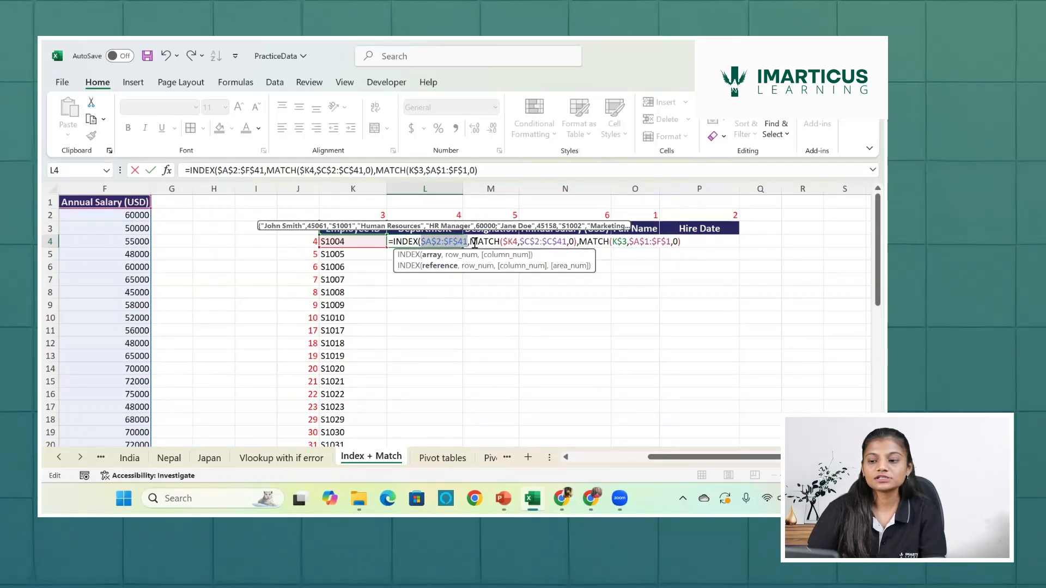
drag(469, 241, 578, 241)
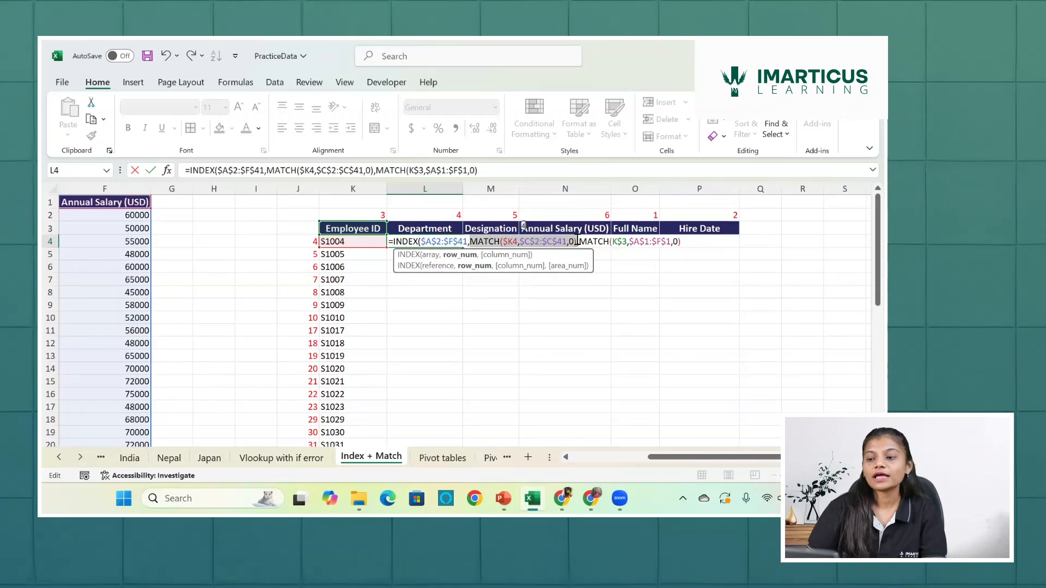
drag(579, 241, 688, 246)
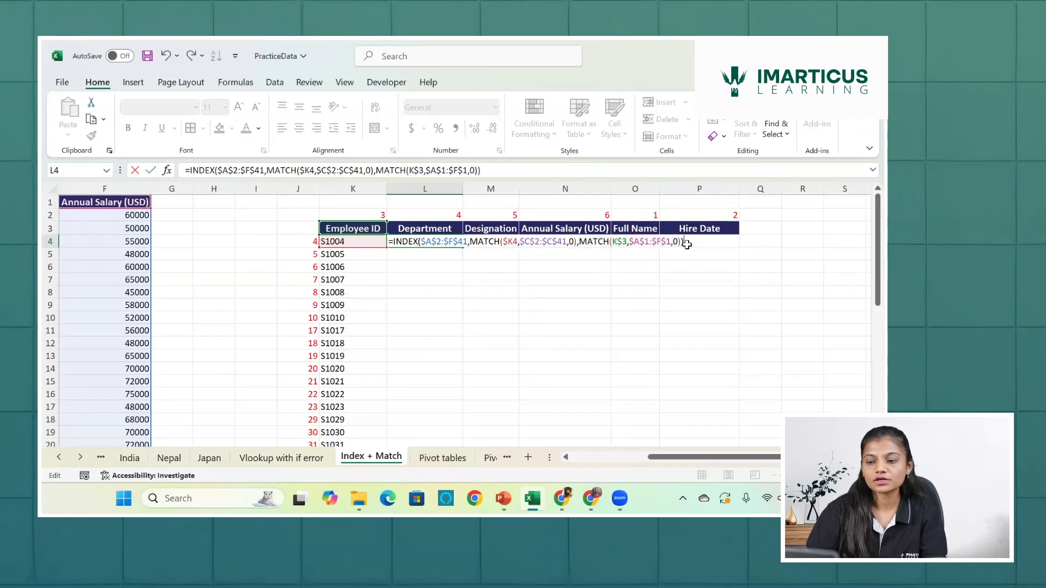
key(Return)
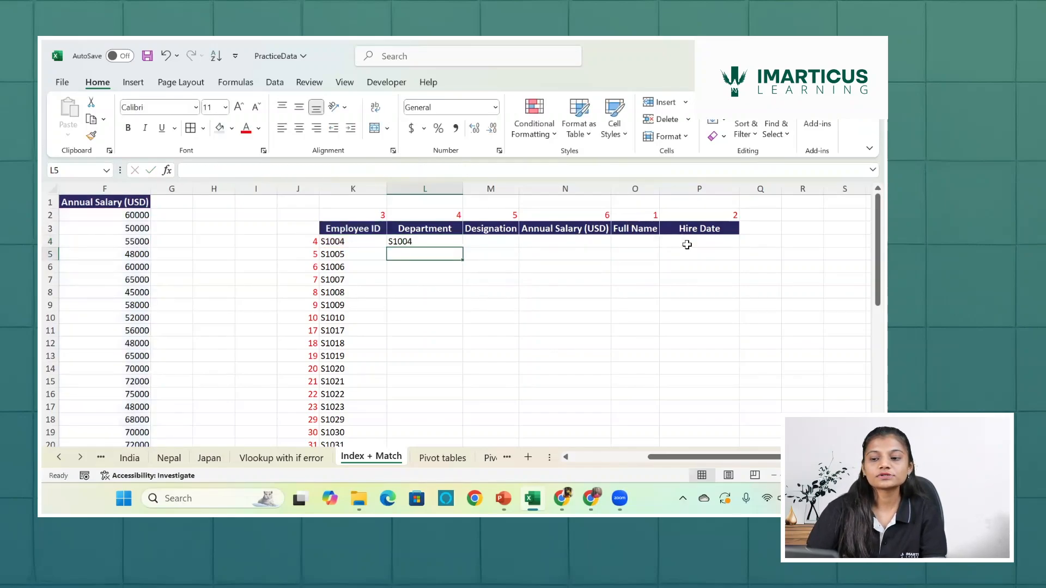
- Try replacing the row MATCH lookup value in L4's INDEX formula with the row-locked Department header L$3
double_click(420, 243)
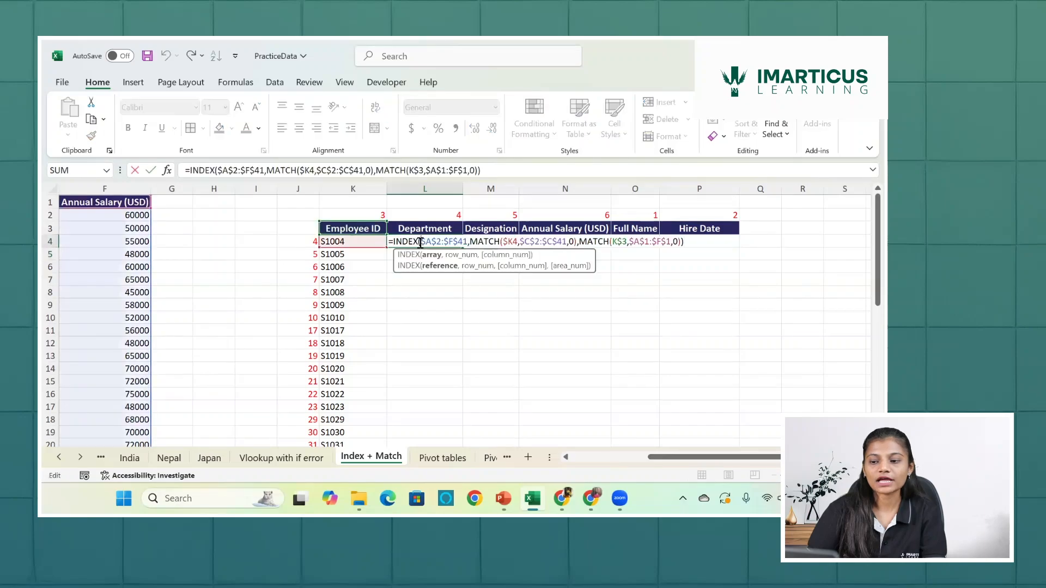
click(516, 242)
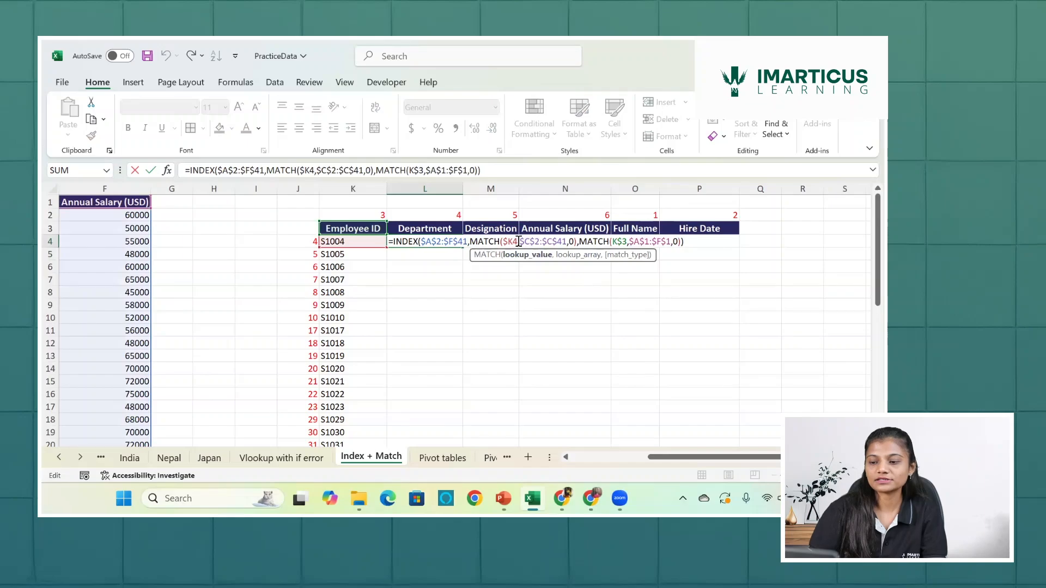
key(BackSpace)
key(BackSpace)
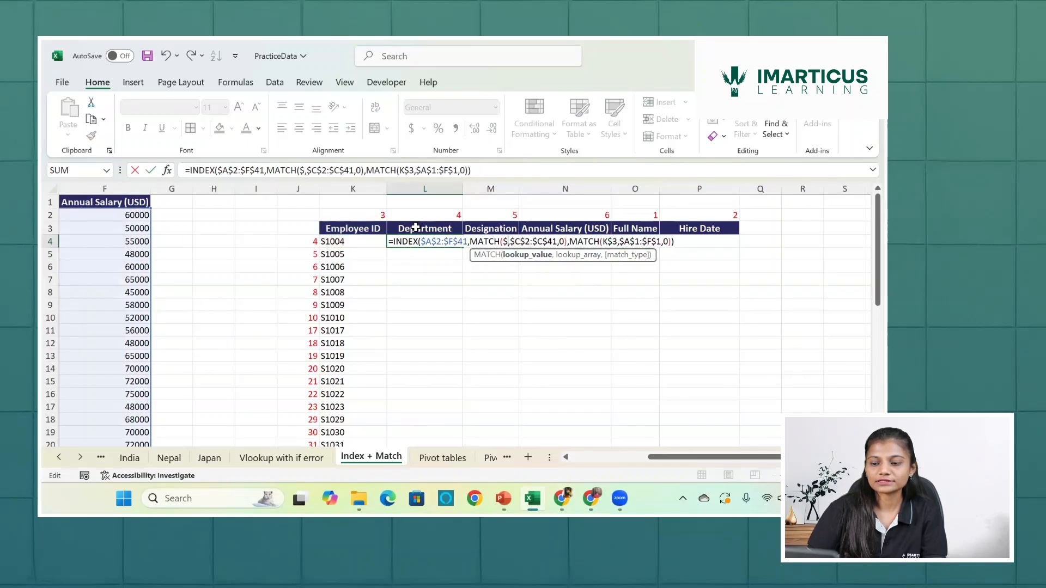
key(Return)
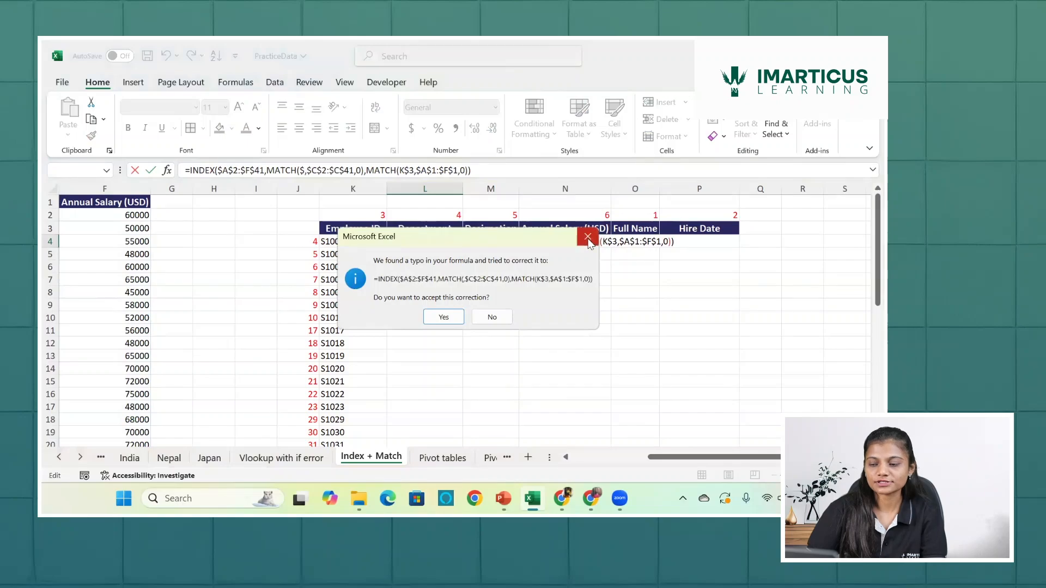
click(588, 237)
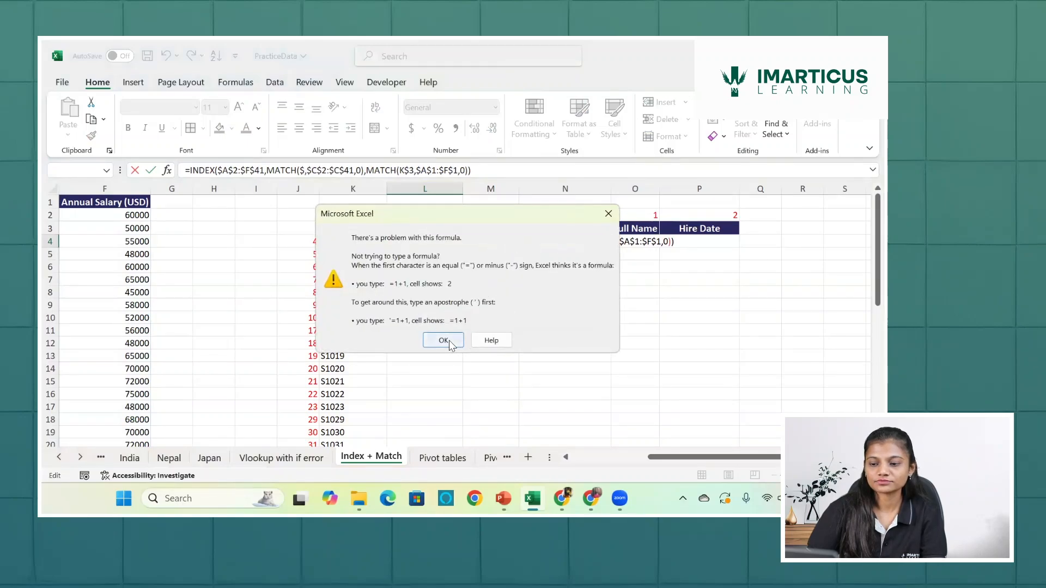
click(443, 341)
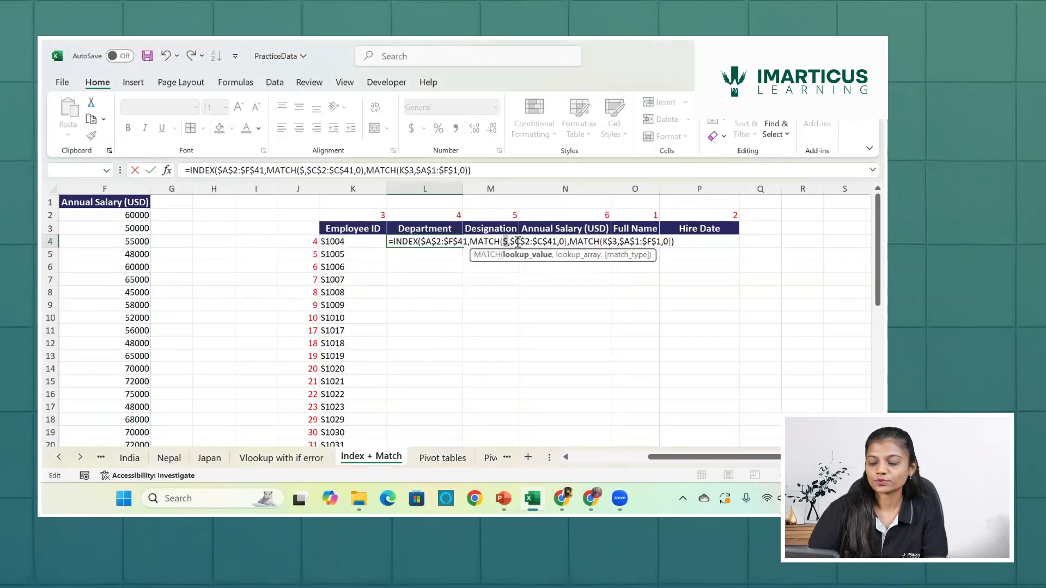
key(BackSpace)
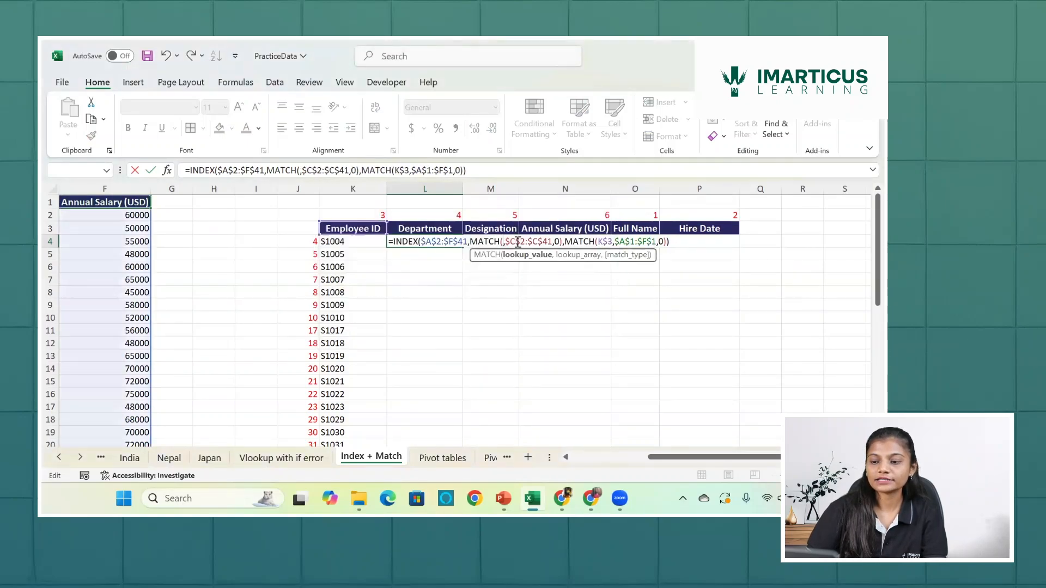
click(417, 224)
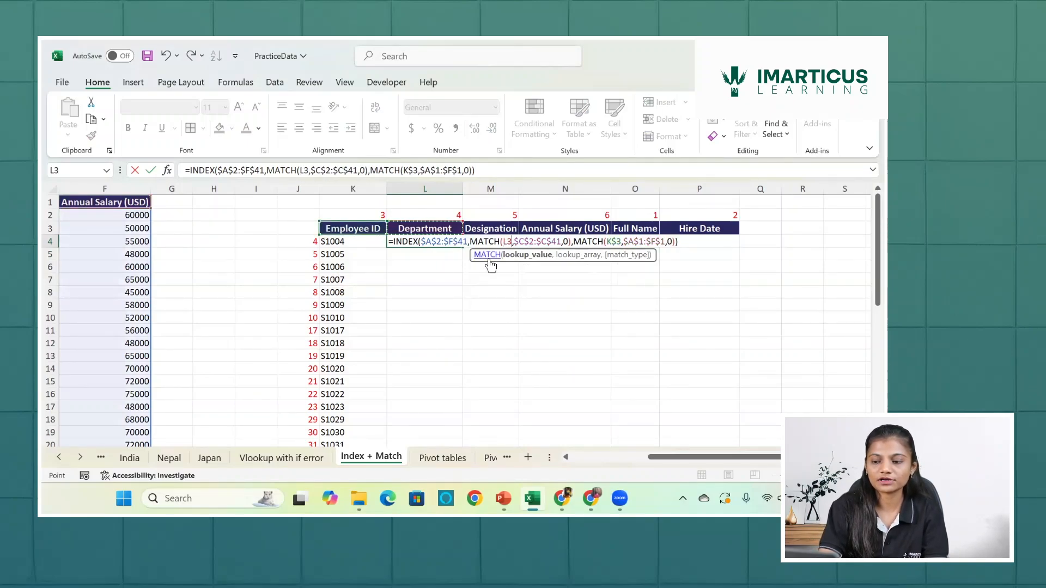
key(F4)
key(F4)
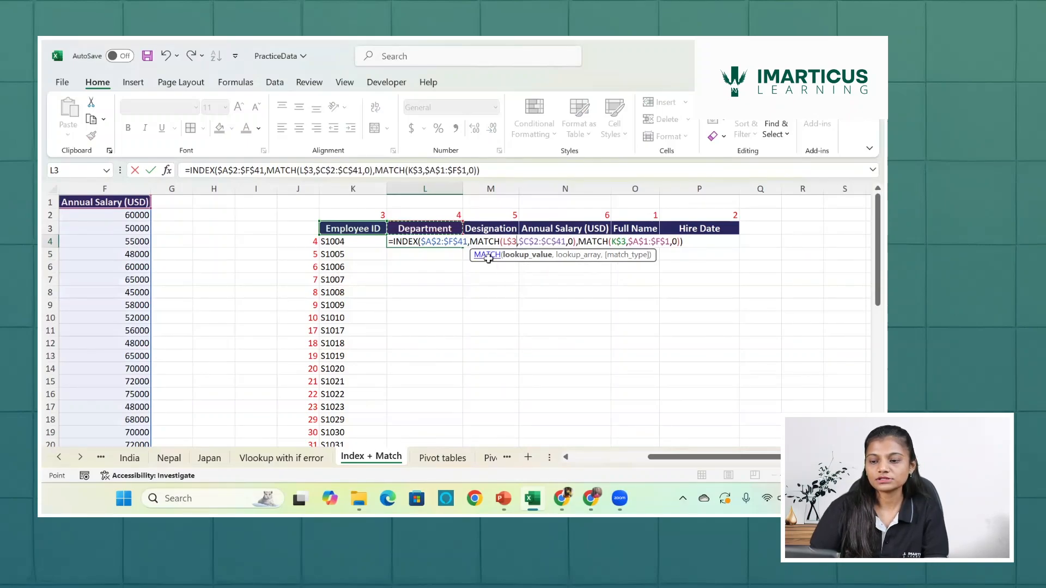
key(Return)
- Set the row MATCH lookup value in L4 back to the first Employee ID cell with its column locked, $K4
double_click(426, 240)
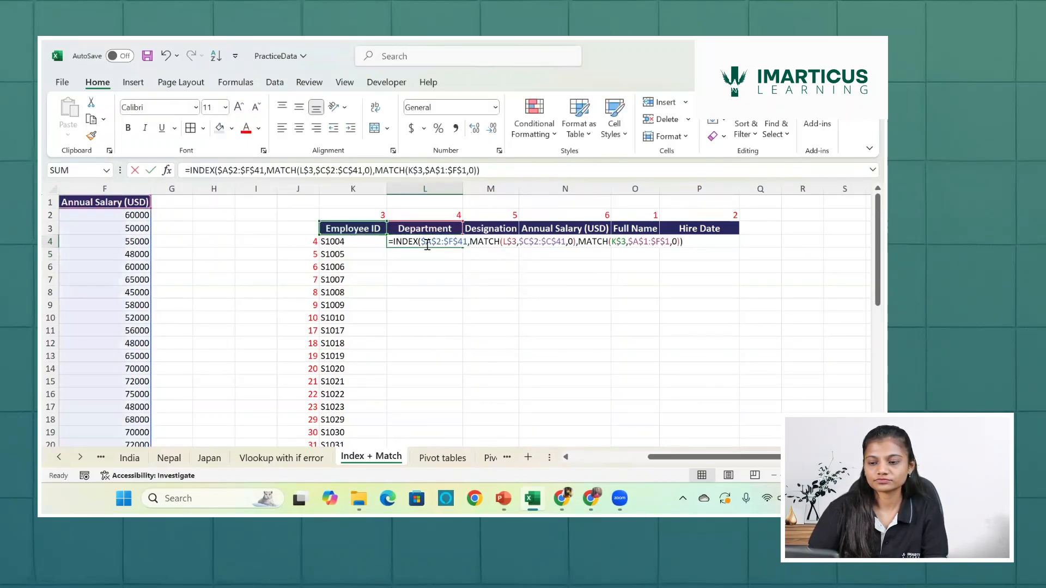
click(517, 241)
key(BackSpace)
key(BackSpace)
key(BackSpace)
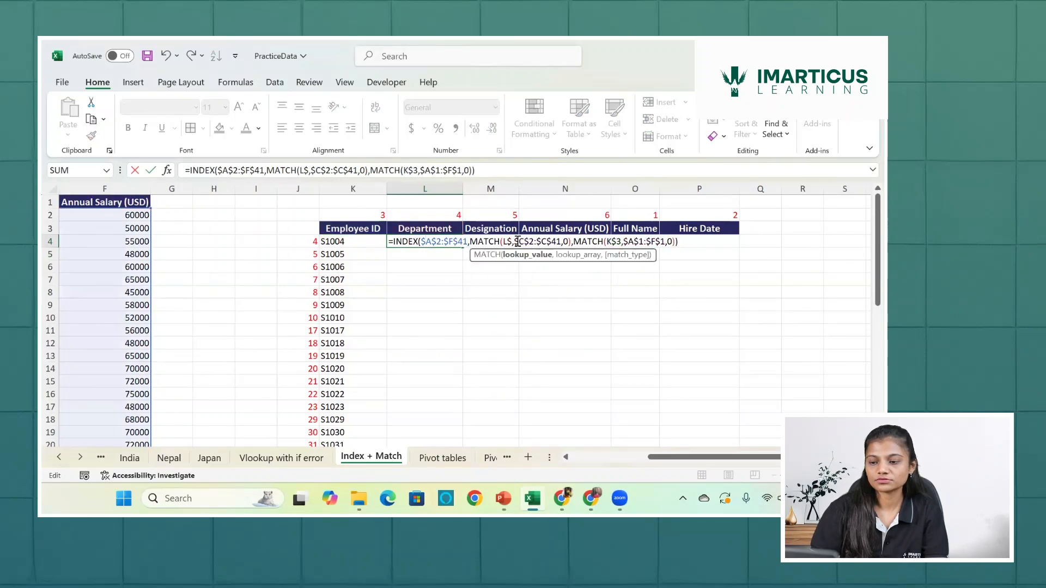
click(348, 240)
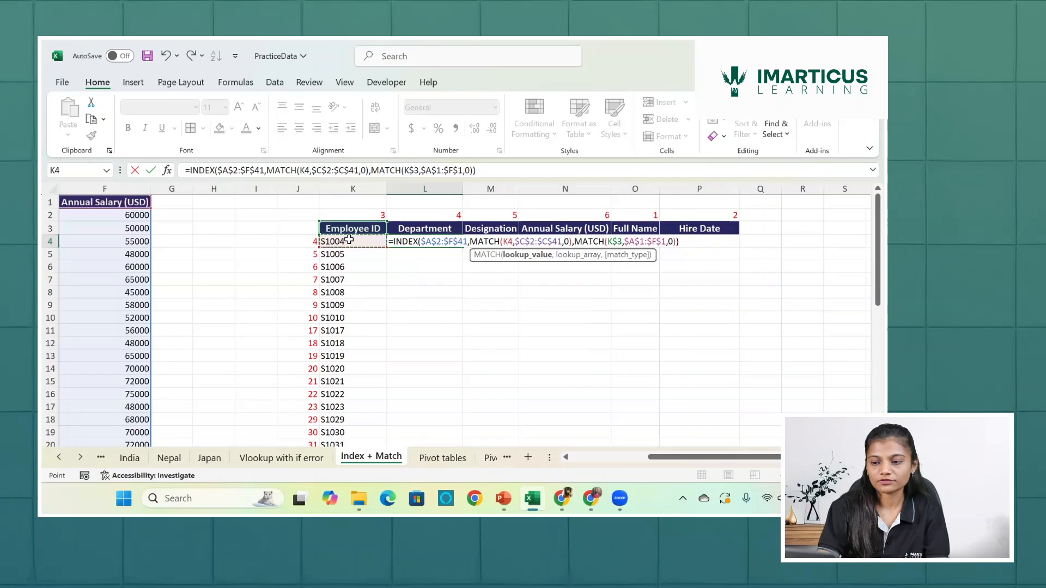
key(F4)
key(F4)
key(F4)
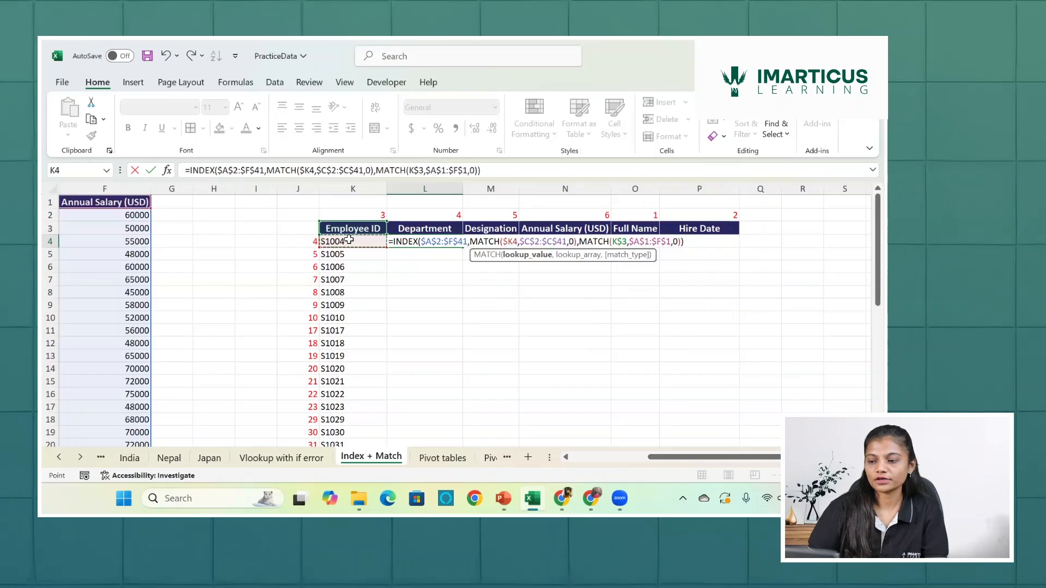
- Replace the column MATCH lookup value in L4's formula with the Department header cell L3
click(625, 242)
key(BackSpace)
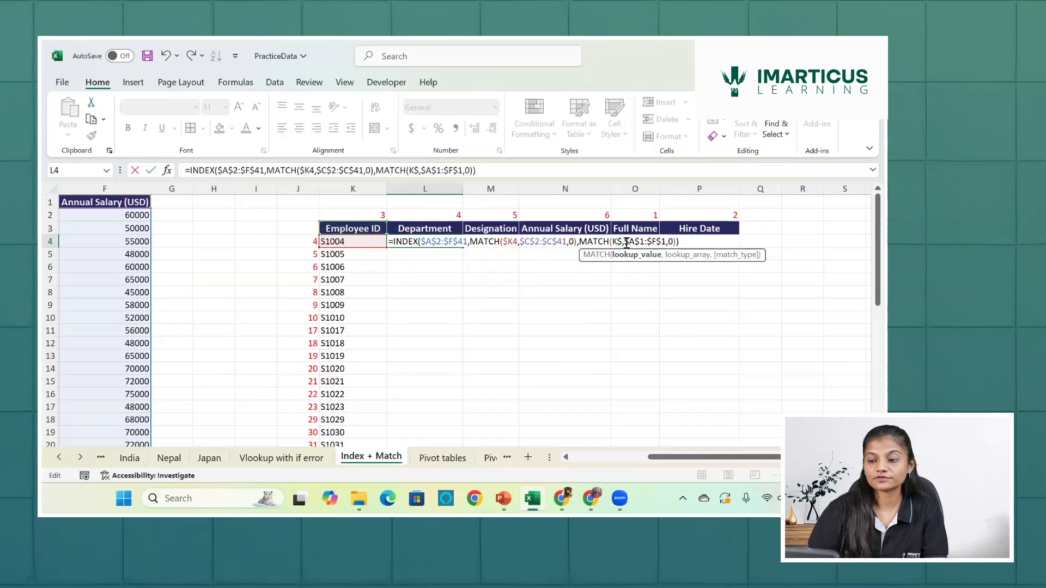
key(BackSpace)
key(BackSpace)
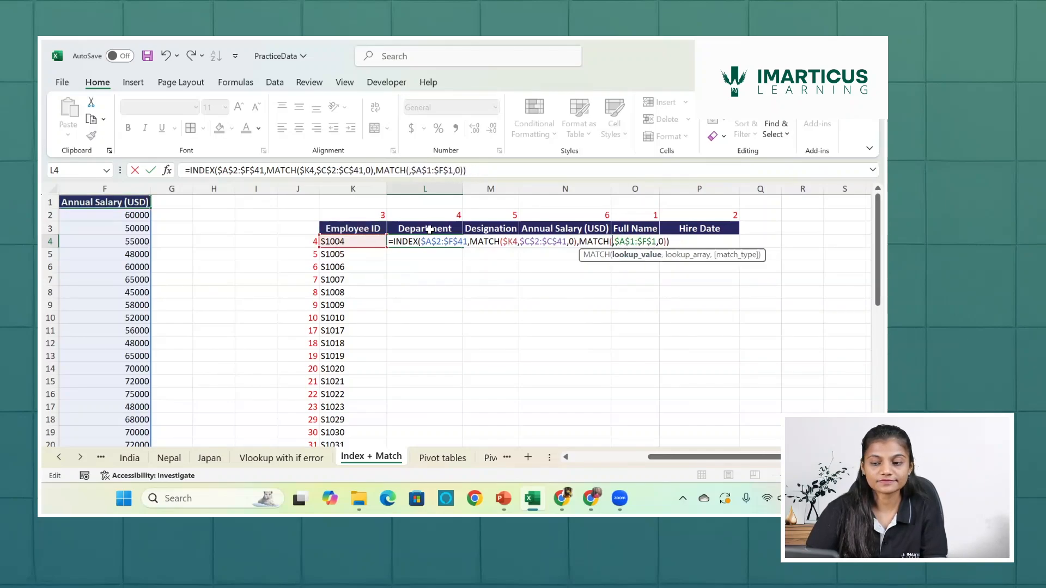
click(429, 229)
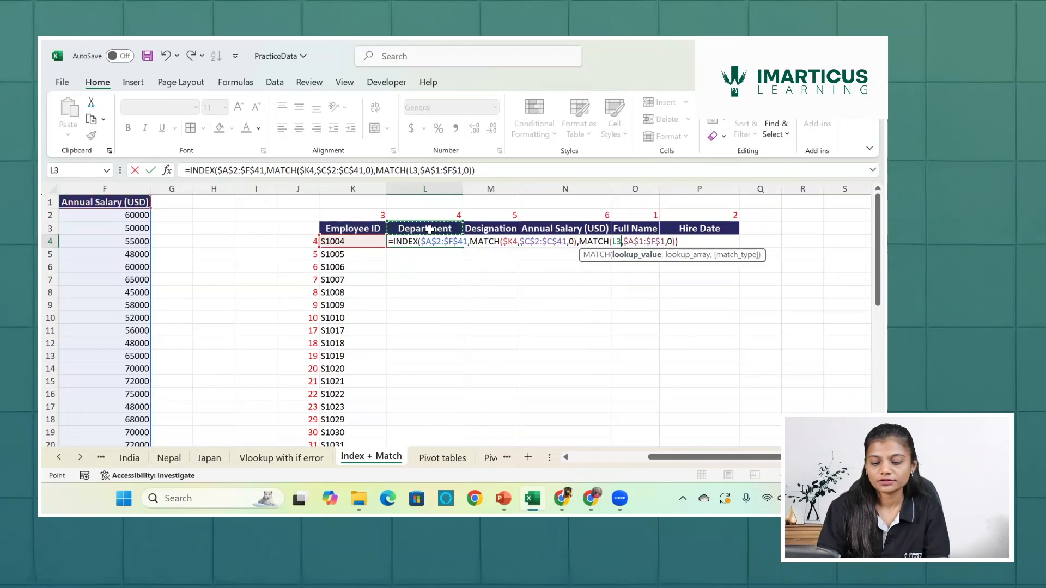